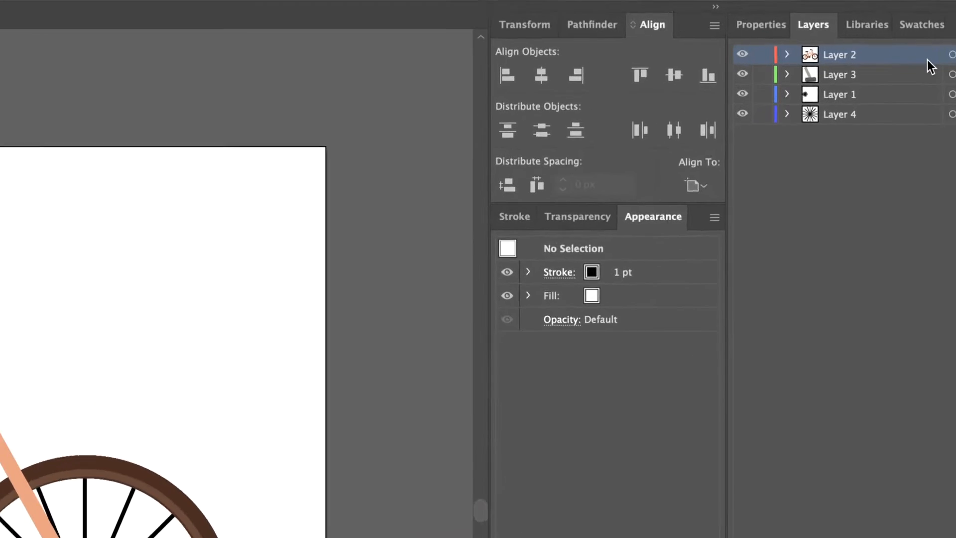
- Examine how the bicycle artwork is split across Layer 2, Layer 3 and Layer 1, including their sublayers and groups
{"action": "left_click", "coordinate": [768, 54]}
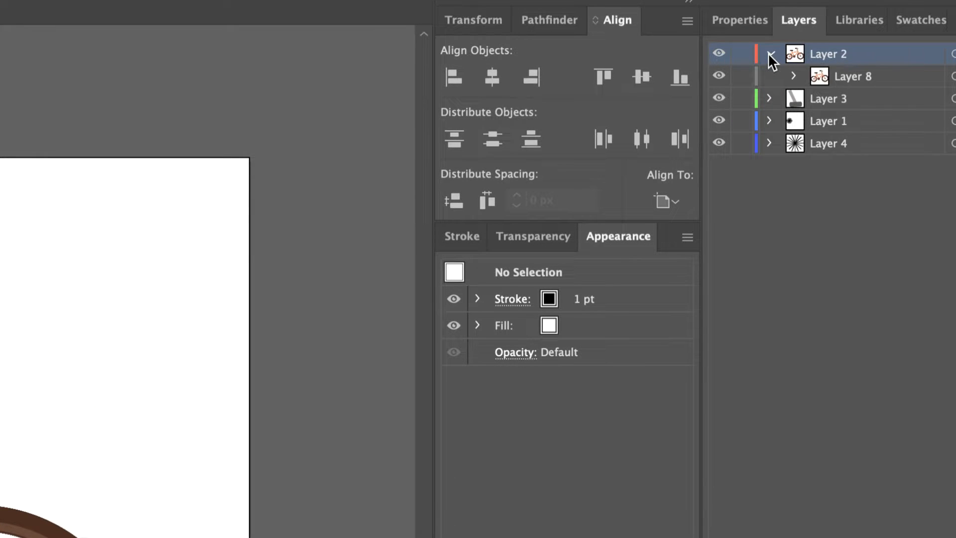
{"action": "left_click", "coordinate": [768, 53]}
{"action": "left_click", "coordinate": [769, 76]}
{"action": "left_click", "coordinate": [795, 98]}
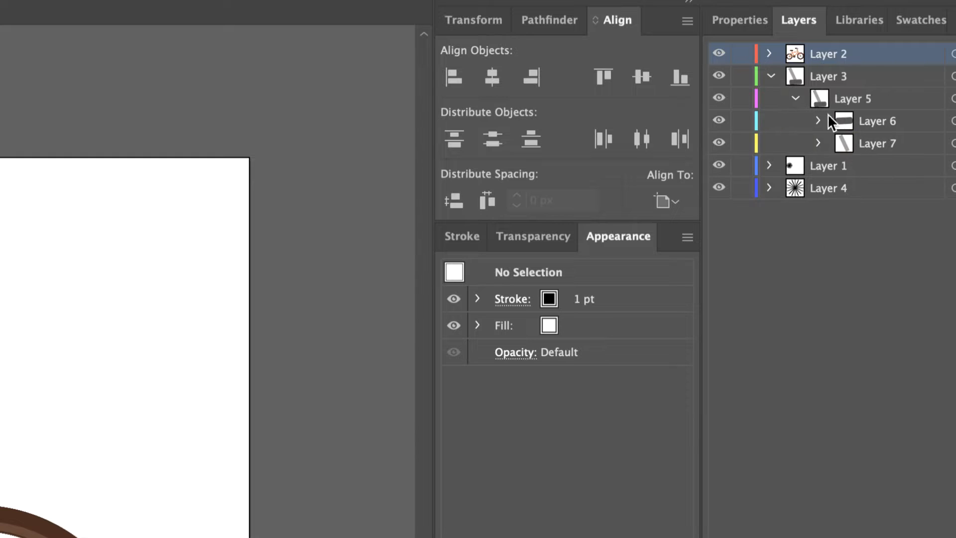
{"action": "left_click", "coordinate": [770, 76]}
{"action": "left_click", "coordinate": [769, 98]}
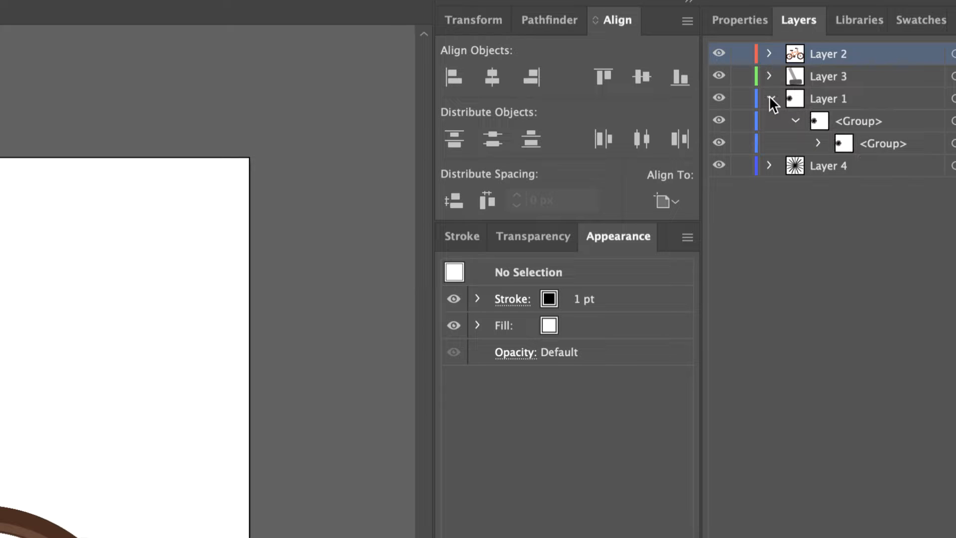
{"action": "left_click", "coordinate": [769, 99]}
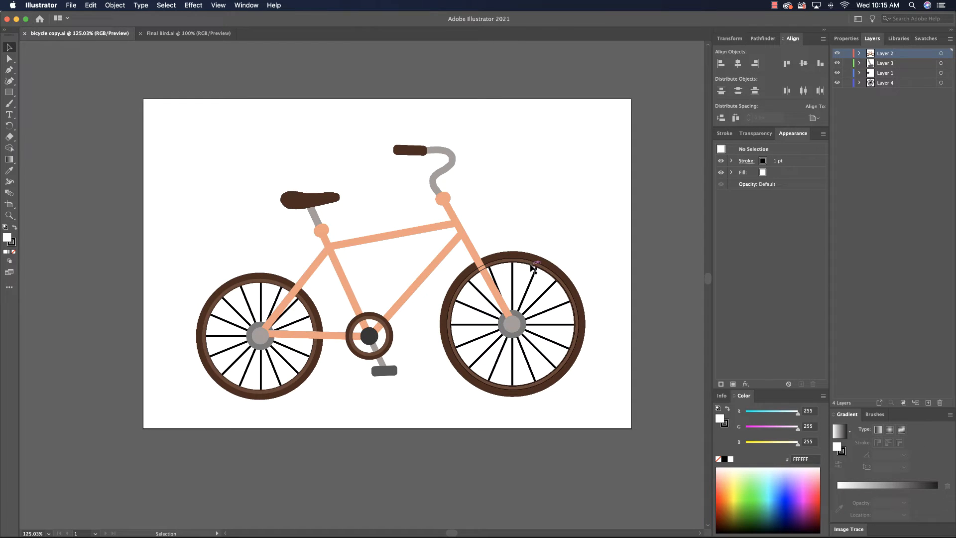
- Switch to the Final Bird.ai document and inspect the bird's front and back wing shapes
{"action": "left_click", "coordinate": [188, 34]}
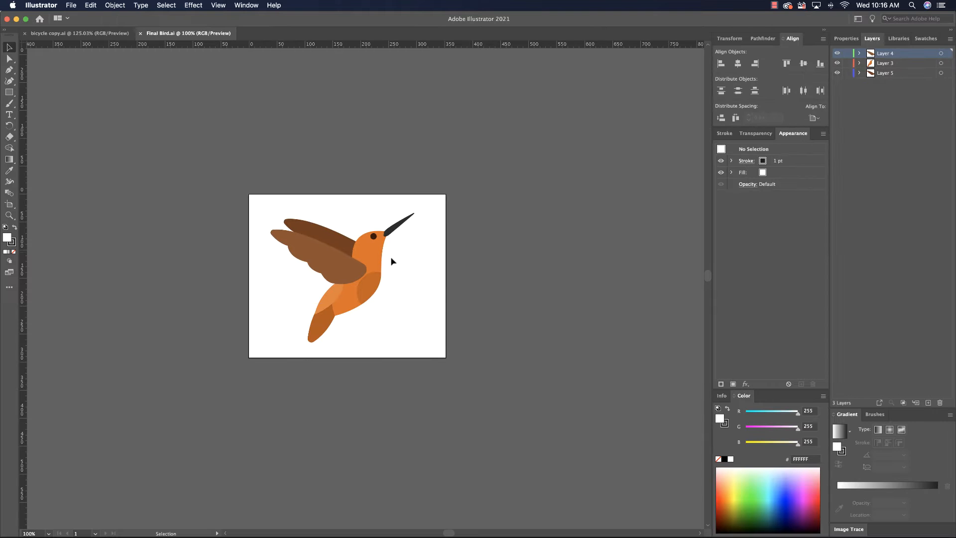
{"action": "left_click", "coordinate": [321, 271]}
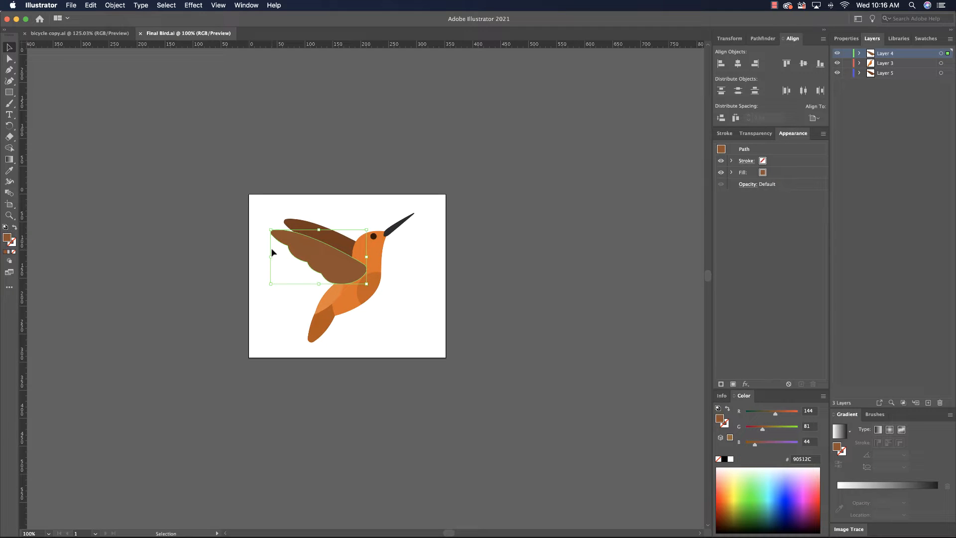
{"action": "left_click", "coordinate": [92, 6]}
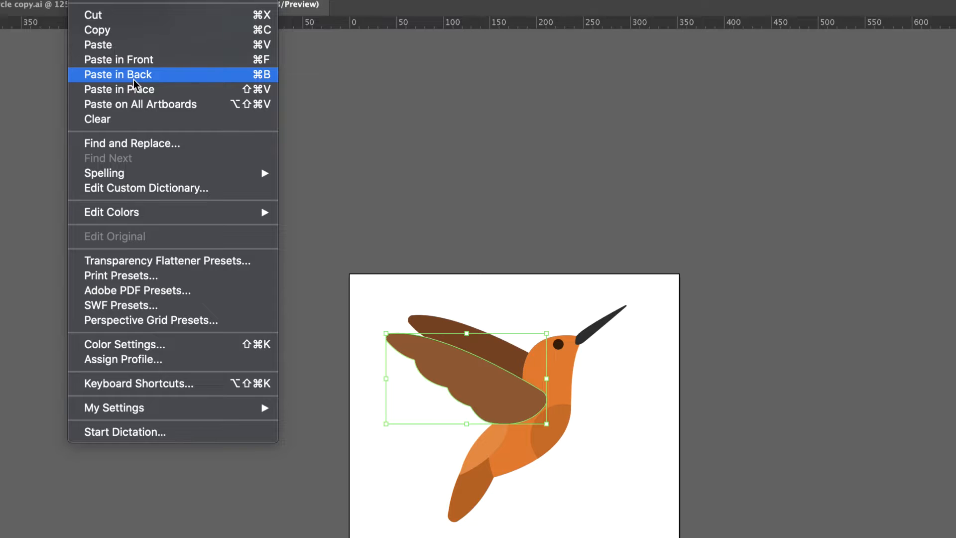
{"action": "left_click", "coordinate": [387, 108]}
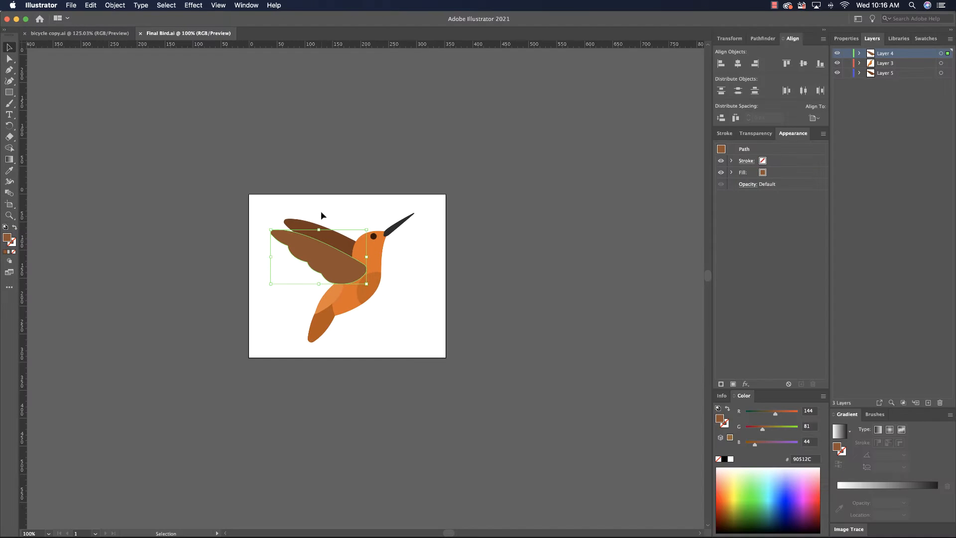
{"action": "left_click", "coordinate": [304, 223]}
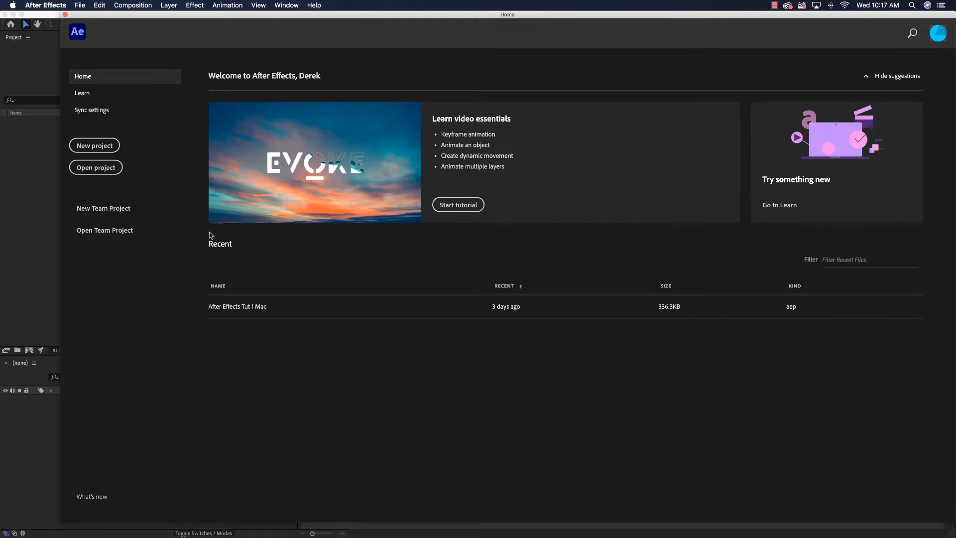
- Start a new After Effects project and begin a composition named After Effects Tutorial 2
{"action": "left_click", "coordinate": [94, 145]}
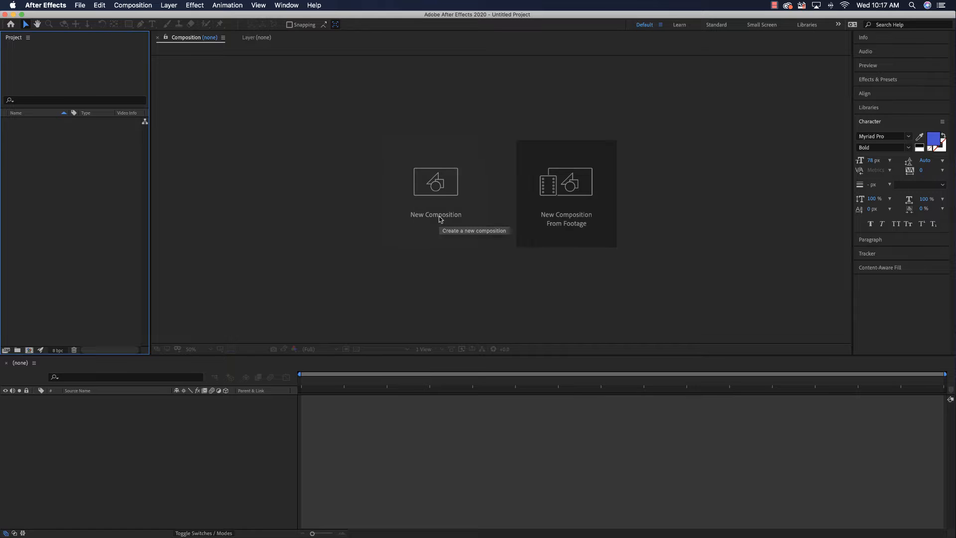
{"action": "left_click", "coordinate": [433, 228]}
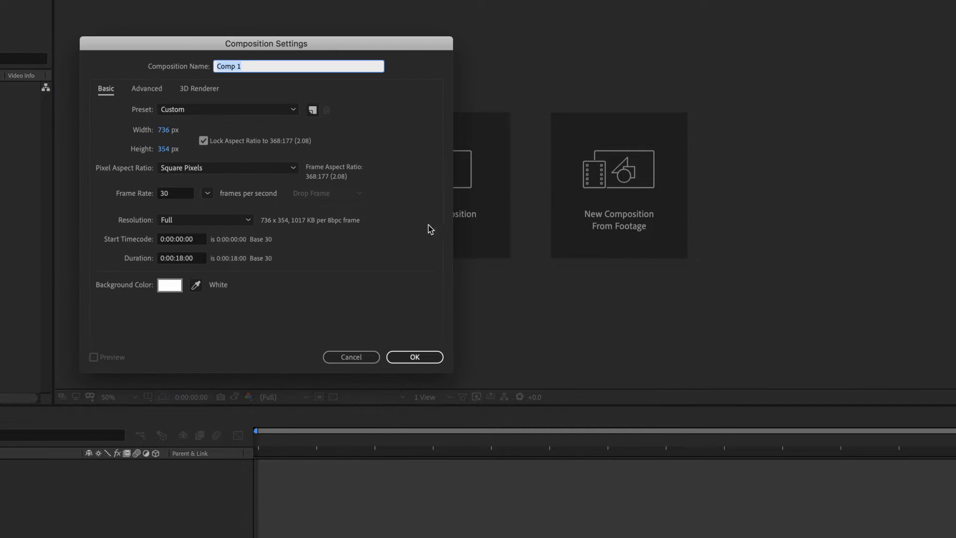
{"action": "left_click_drag", "start_coordinate": [177, 46], "coordinate": [449, 102]}
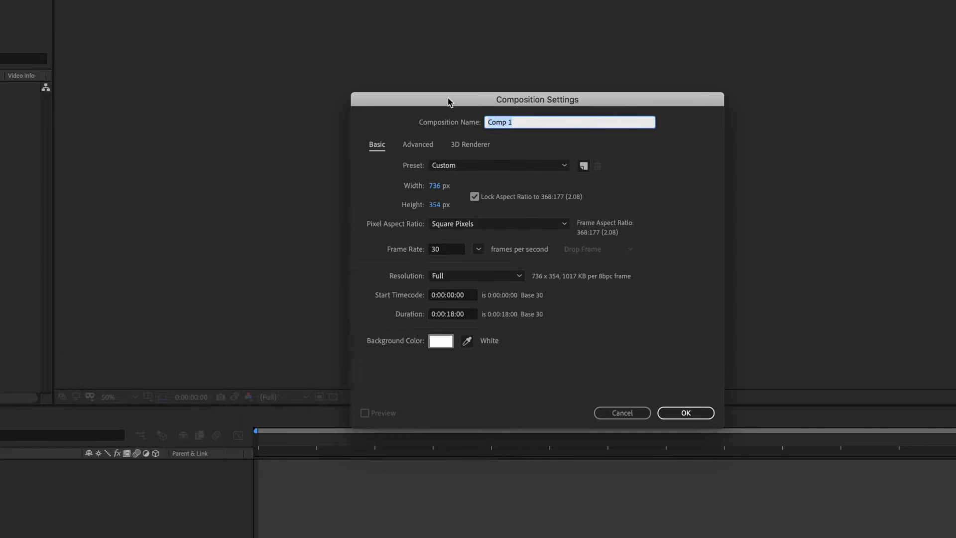
{"action": "type", "text": "After Effects Tutorial 2"}
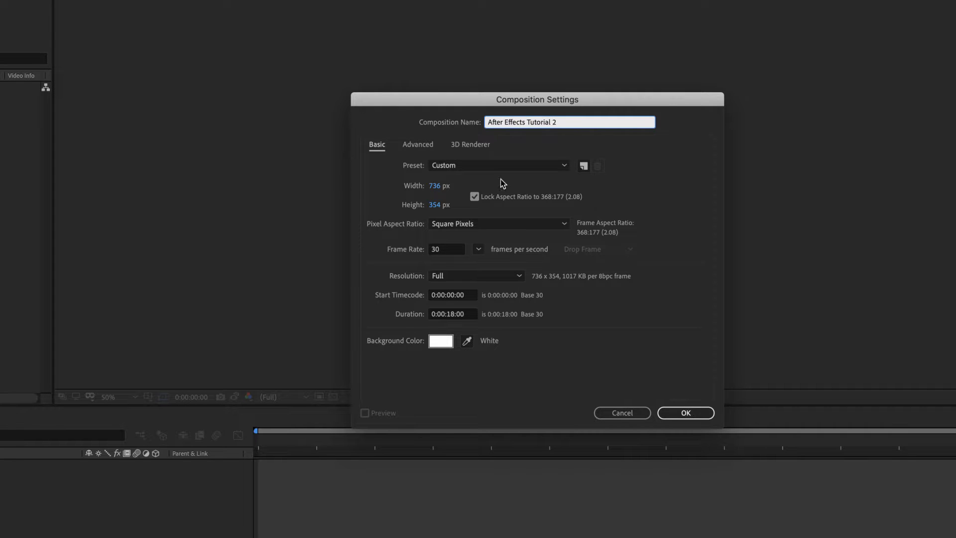
- Apply the HDTV 1080 29.97 preset to the composition and set its frame rate to 30 fps
{"action": "left_click", "coordinate": [535, 166]}
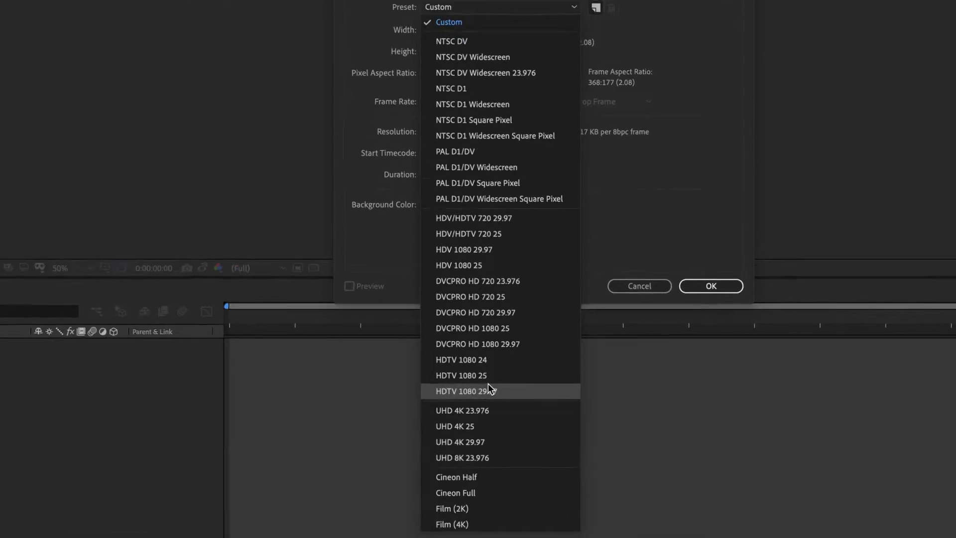
{"action": "left_click", "coordinate": [490, 391]}
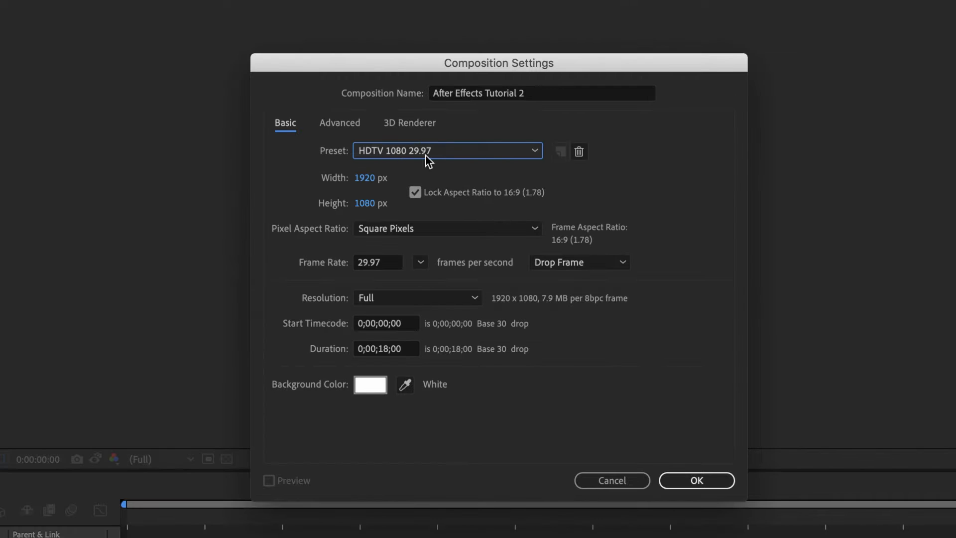
{"action": "left_click", "coordinate": [385, 262]}
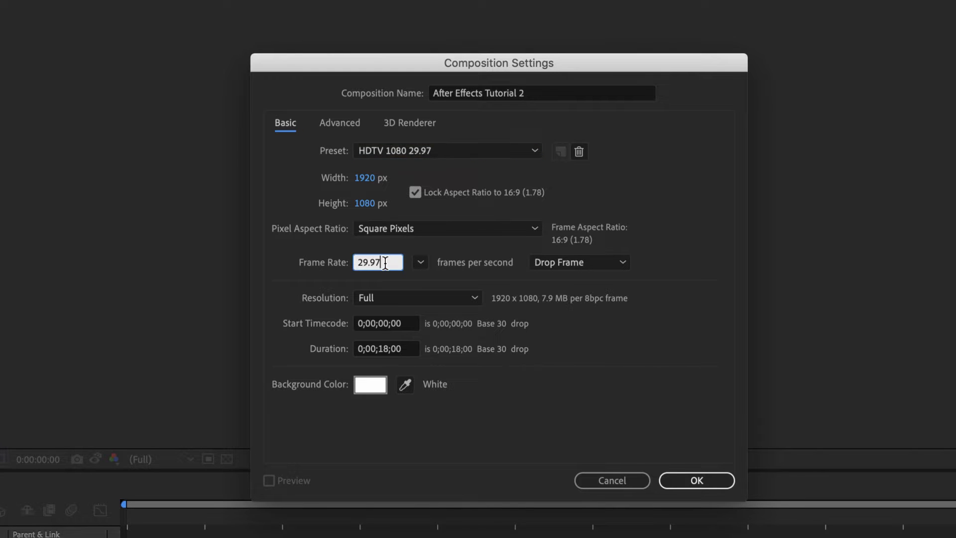
{"action": "left_click_drag", "start_coordinate": [386, 262], "coordinate": [326, 263]}
{"action": "type", "text": "30"}
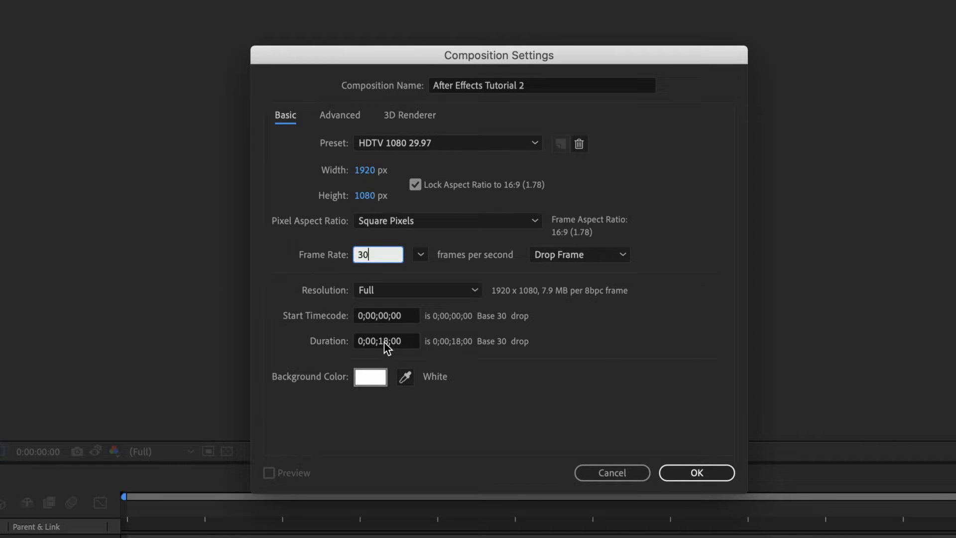
- Set the composition's duration to 0:00:13:00 and create it
{"action": "left_click", "coordinate": [384, 342]}
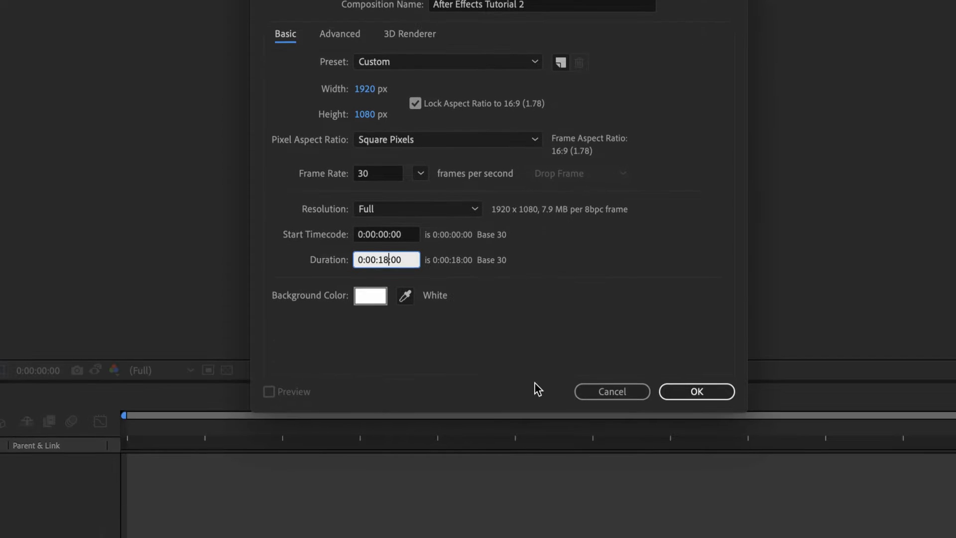
{"action": "key", "text": "BackSpace"}
{"action": "type", "text": "3"}
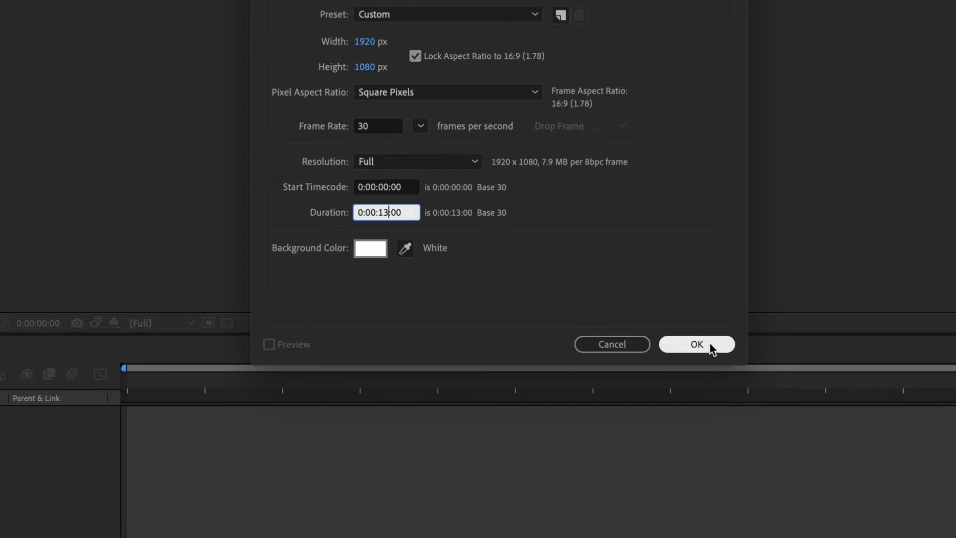
{"action": "left_click", "coordinate": [709, 344]}
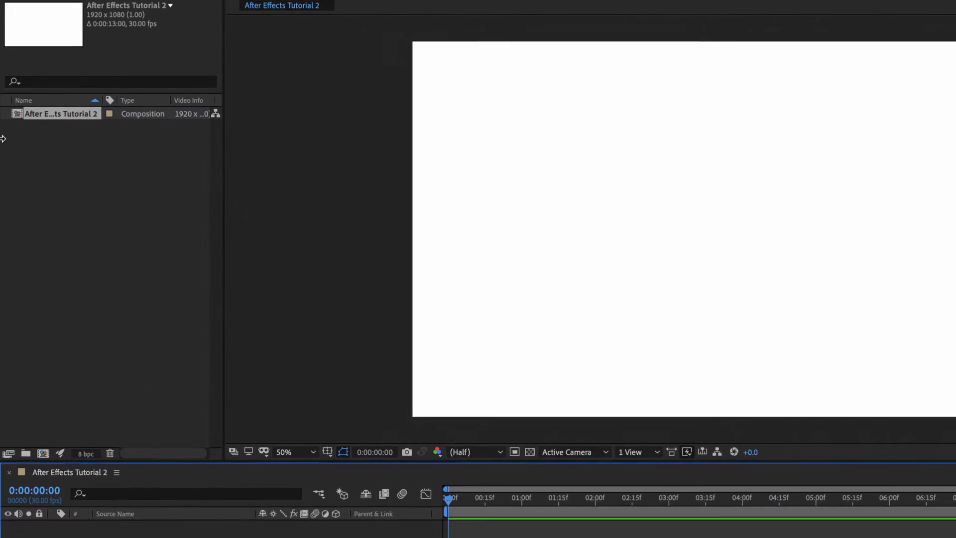
- Import Intro Video AE 2.mp4 from the After Effects 2 folder into the project
{"action": "right_click", "coordinate": [48, 167]}
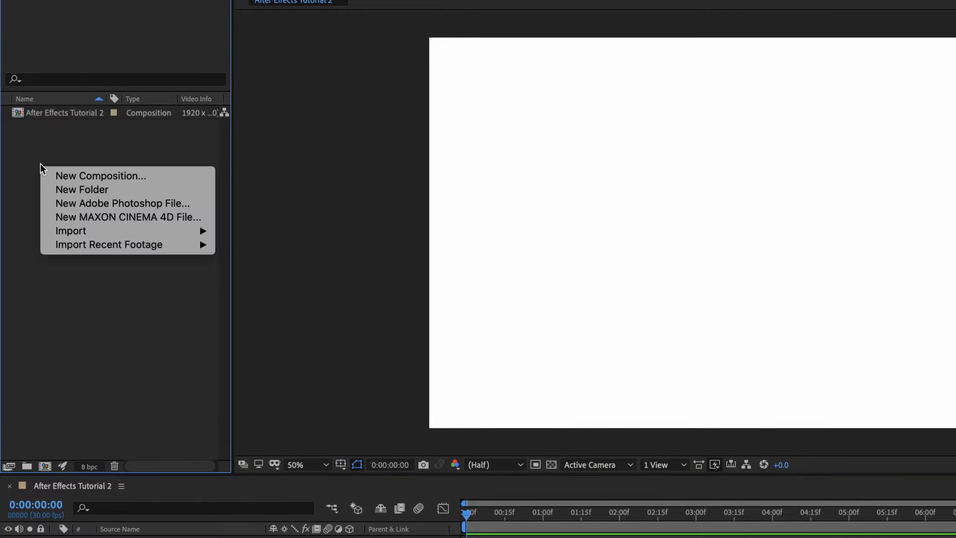
{"action": "mouse_move", "coordinate": [95, 234]}
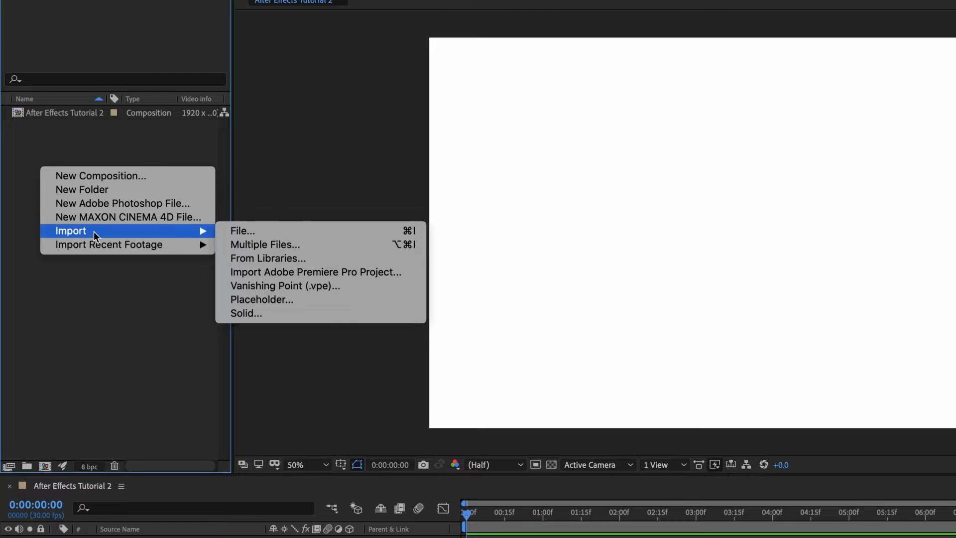
{"action": "left_click", "coordinate": [253, 231]}
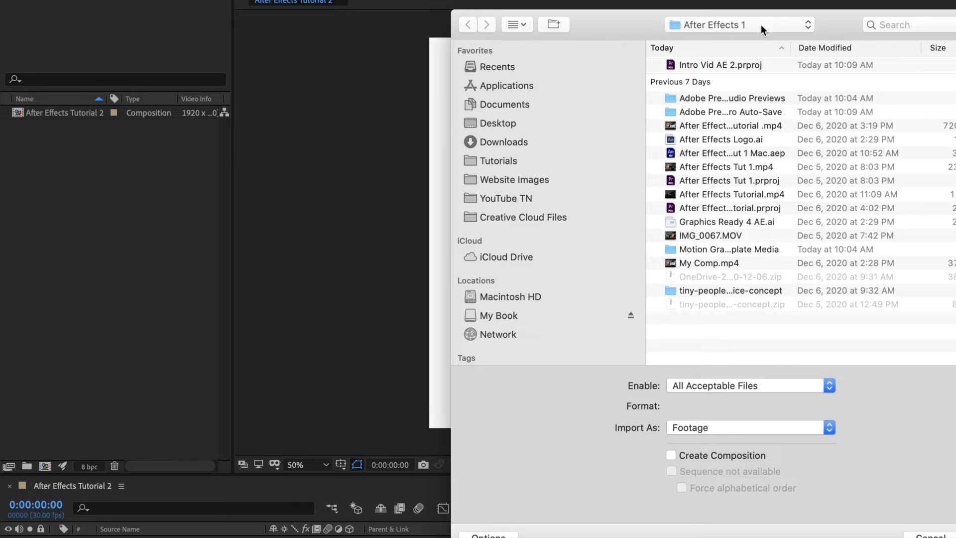
{"action": "left_click", "coordinate": [761, 26]}
{"action": "left_click", "coordinate": [764, 93]}
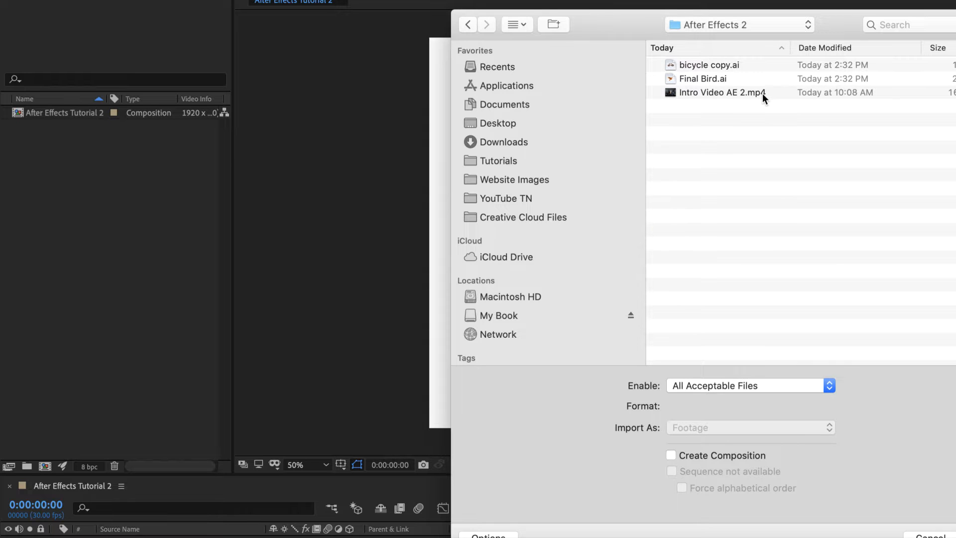
{"action": "left_click", "coordinate": [763, 93]}
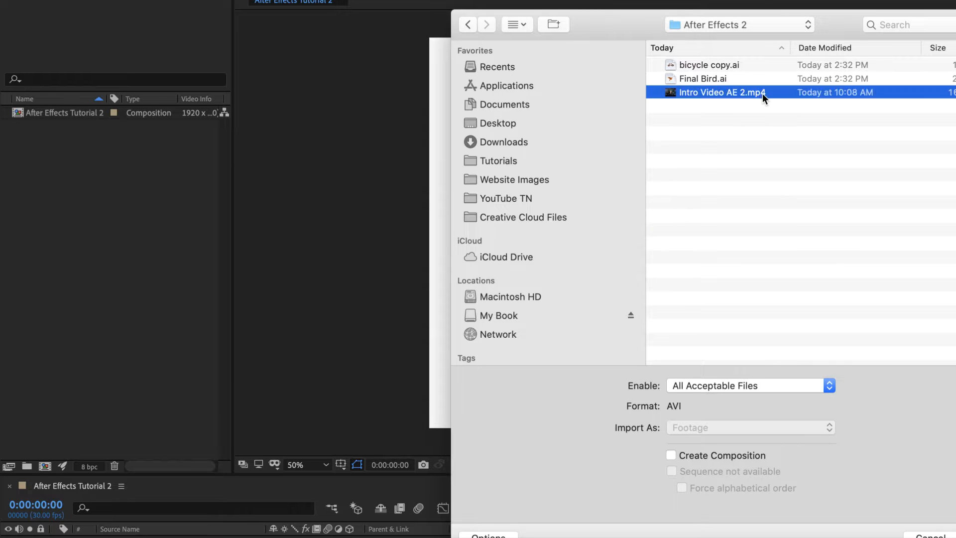
{"action": "left_click_drag", "start_coordinate": [635, 24], "coordinate": [411, 23]}
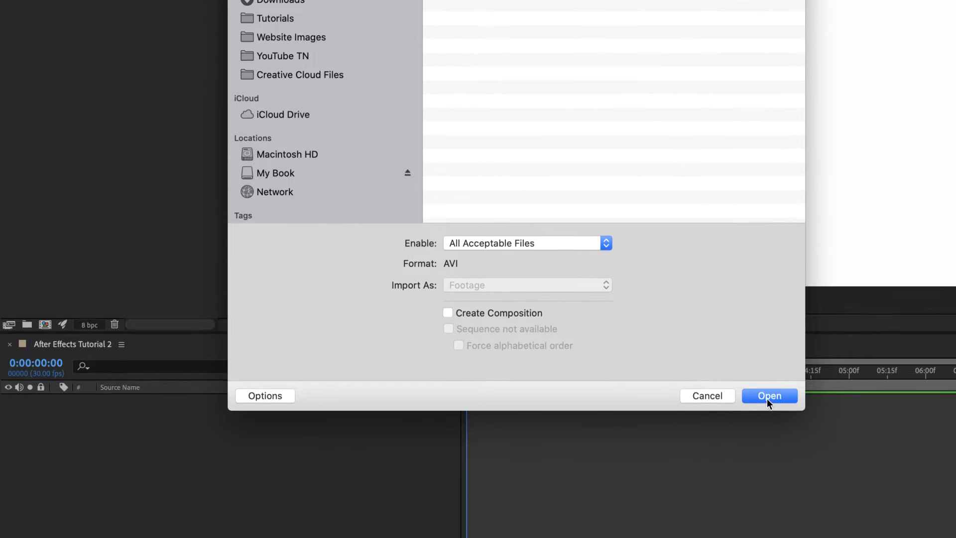
{"action": "left_click", "coordinate": [767, 396]}
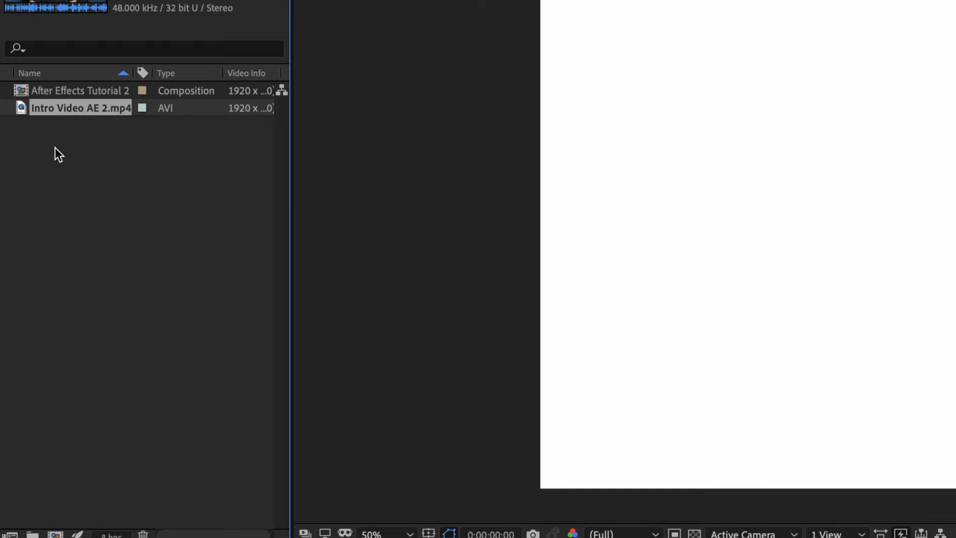
- Import bicycle copy.ai as Composition - Retain Layer Sizes and check the contents of its layers folder
{"action": "right_click", "coordinate": [73, 149]}
{"action": "mouse_move", "coordinate": [136, 232]}
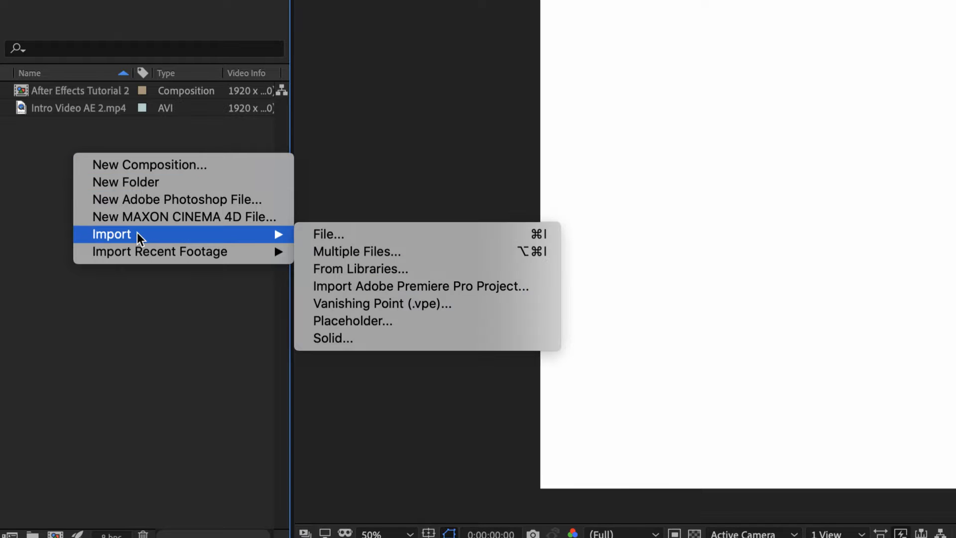
{"action": "left_click", "coordinate": [351, 236]}
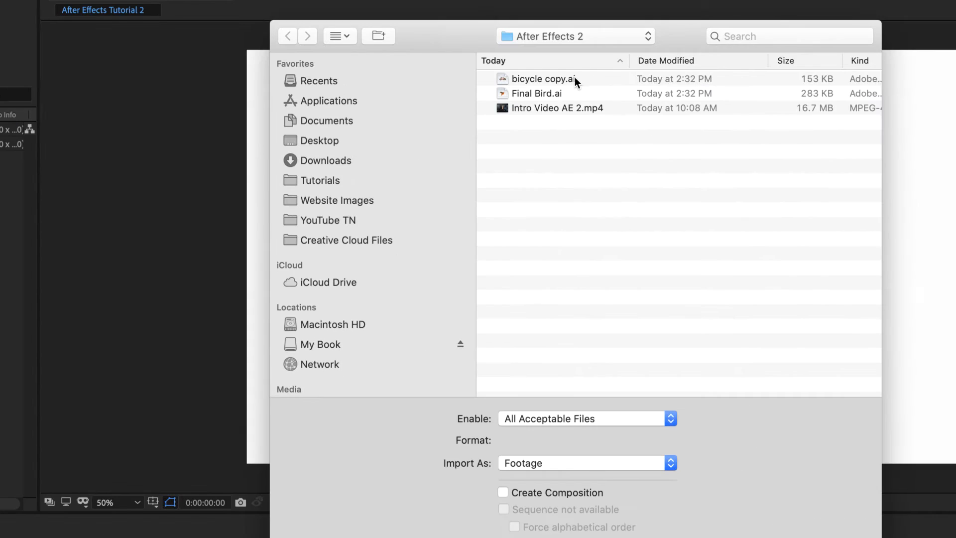
{"action": "left_click", "coordinate": [558, 78]}
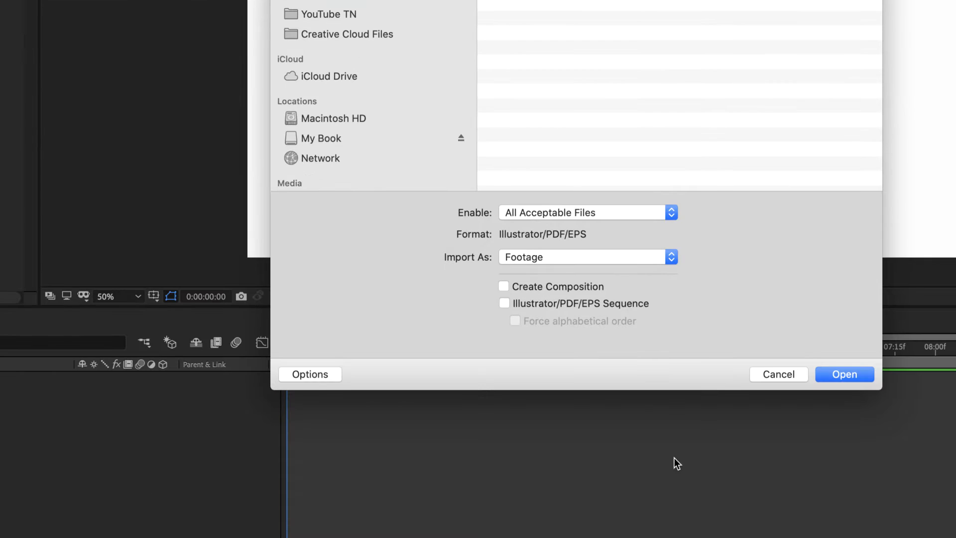
{"action": "left_click", "coordinate": [610, 255]}
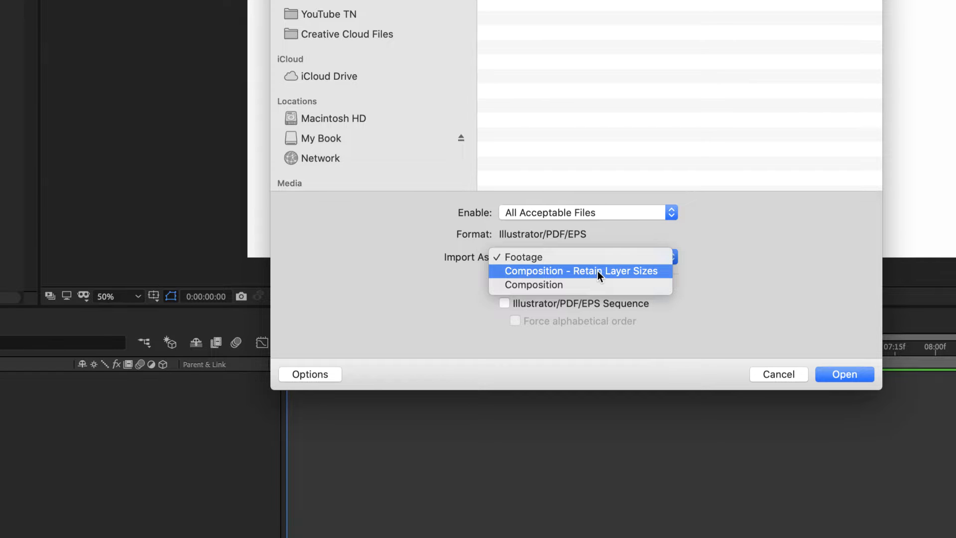
{"action": "left_click", "coordinate": [598, 271]}
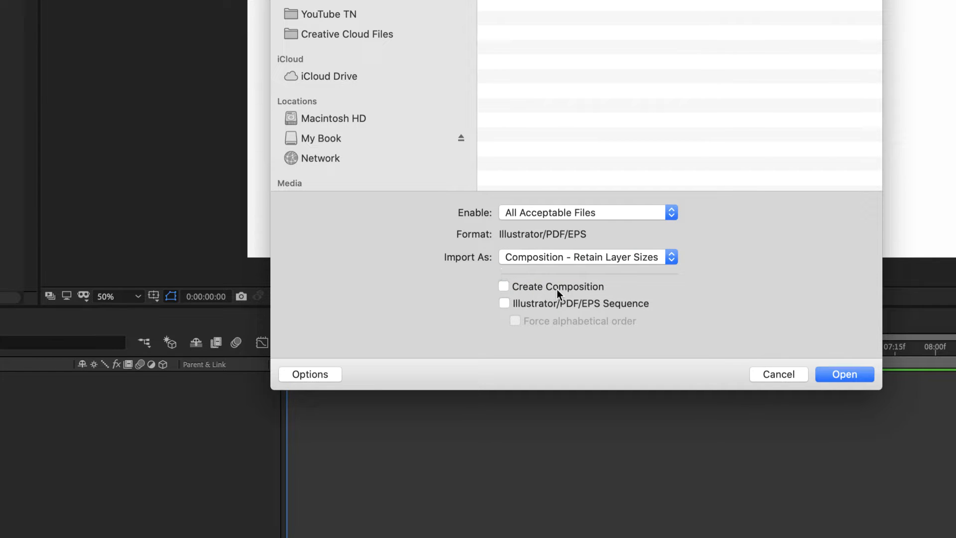
{"action": "left_click", "coordinate": [835, 374]}
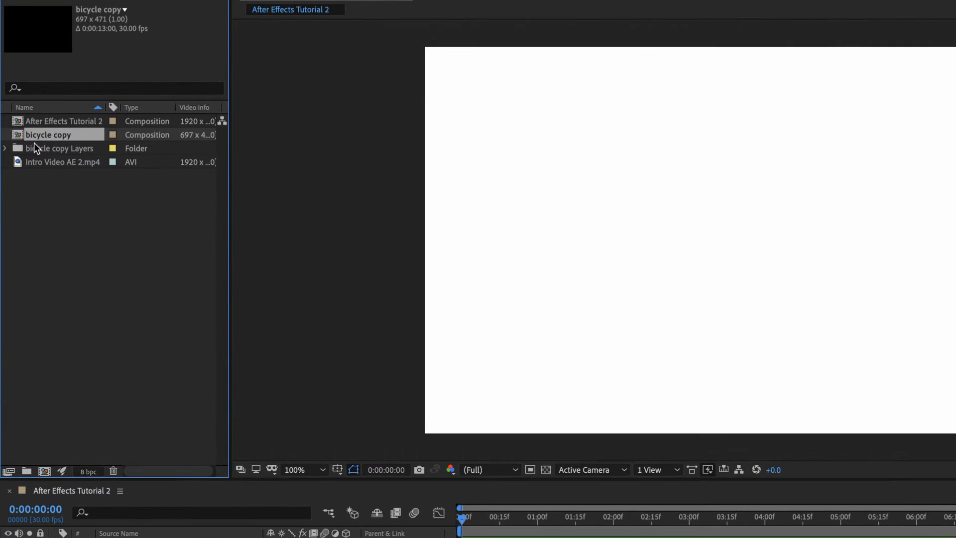
{"action": "left_click", "coordinate": [5, 148]}
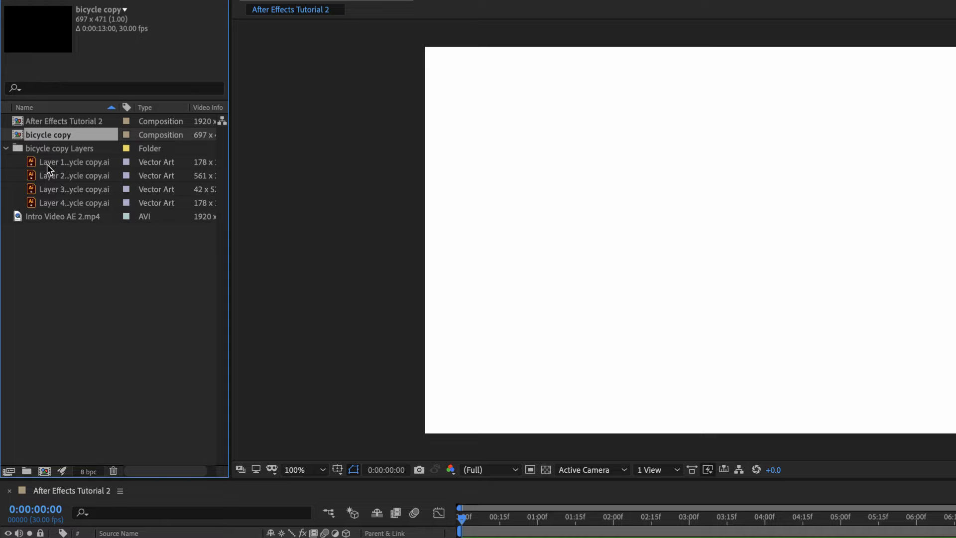
{"action": "left_click", "coordinate": [6, 148]}
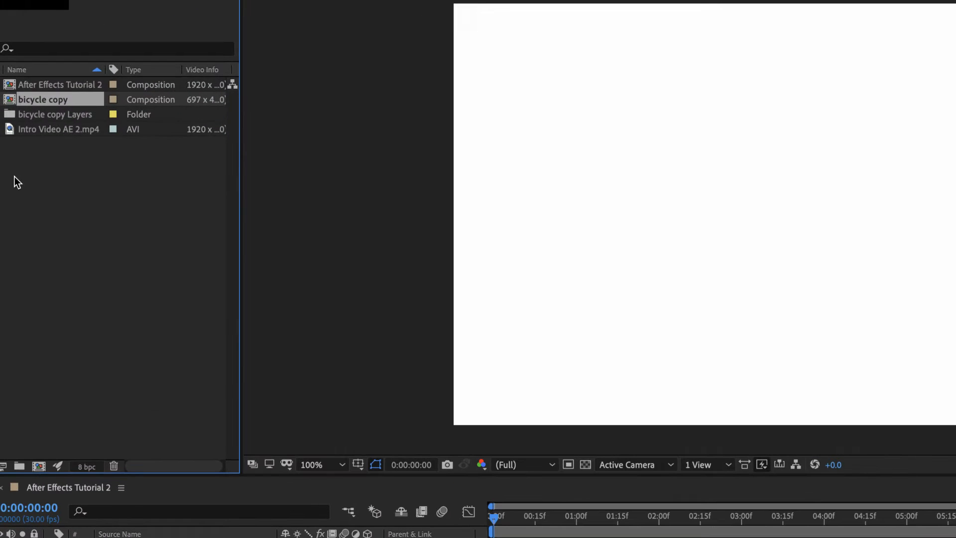
- Import Final Bird.ai into the project as Composition - Retain Layer Sizes
{"action": "right_click", "coordinate": [59, 179]}
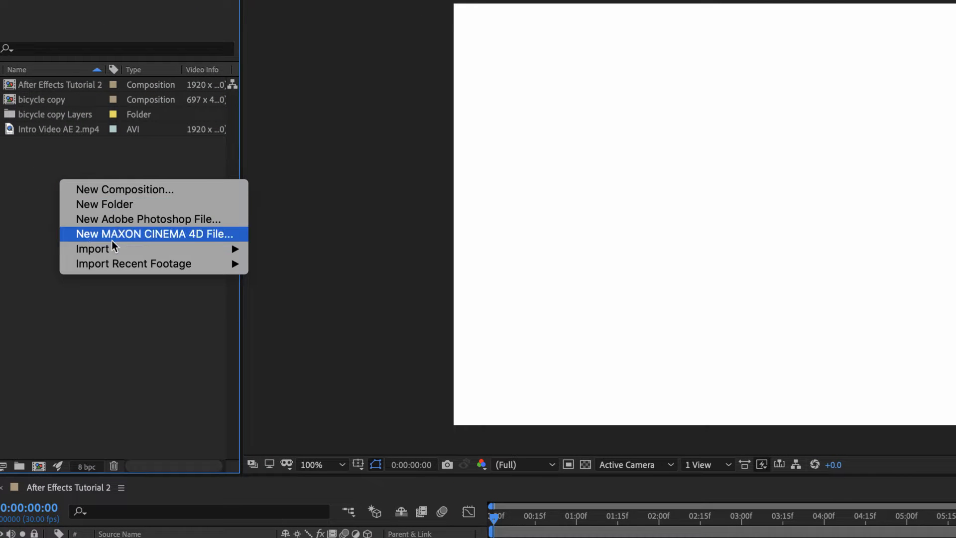
{"action": "mouse_move", "coordinate": [113, 248]}
{"action": "left_click", "coordinate": [274, 247]}
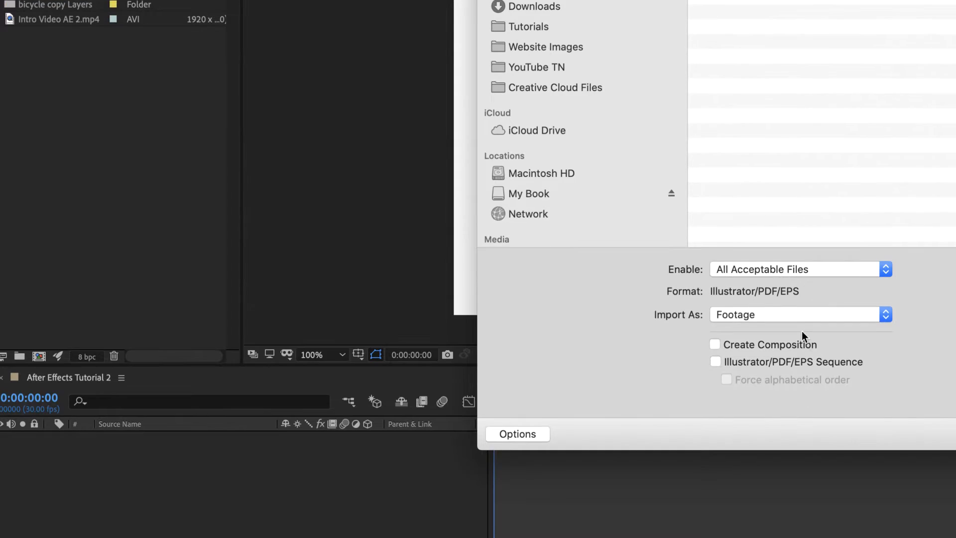
{"action": "left_click", "coordinate": [794, 424]}
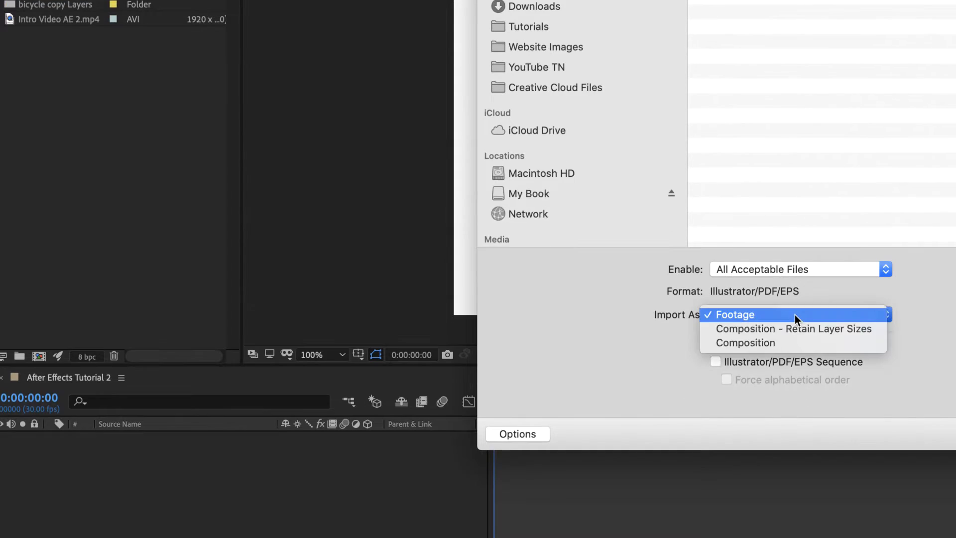
{"action": "left_click", "coordinate": [797, 330]}
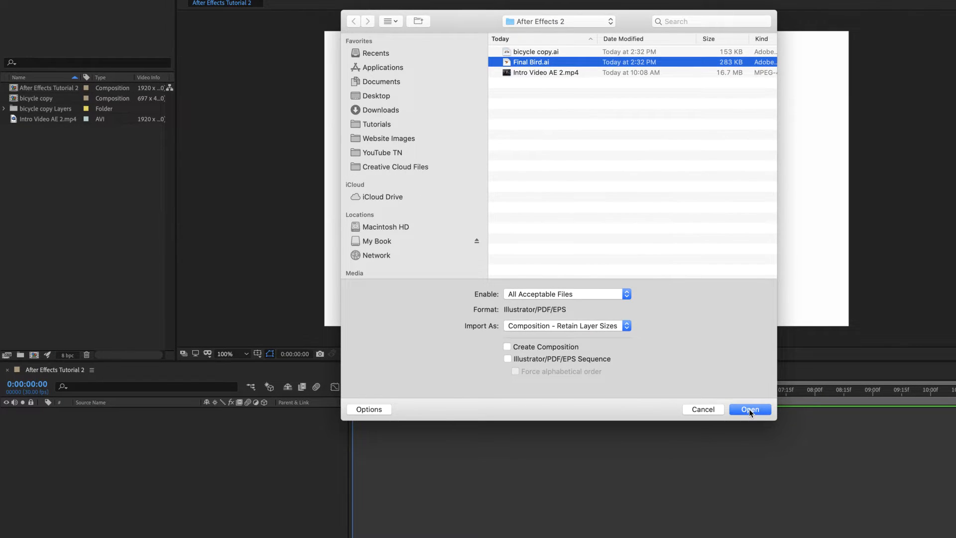
{"action": "left_click", "coordinate": [748, 408]}
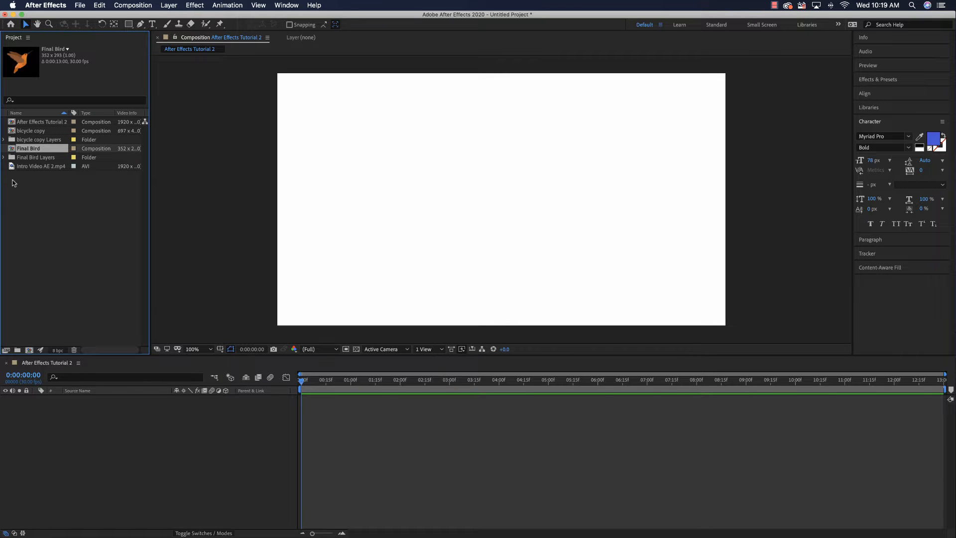
- Add Intro Video AE 2.mp4 to the composition's timeline starting at 0:00 and preview its playback
{"action": "left_click_drag", "start_coordinate": [12, 167], "coordinate": [321, 400]}
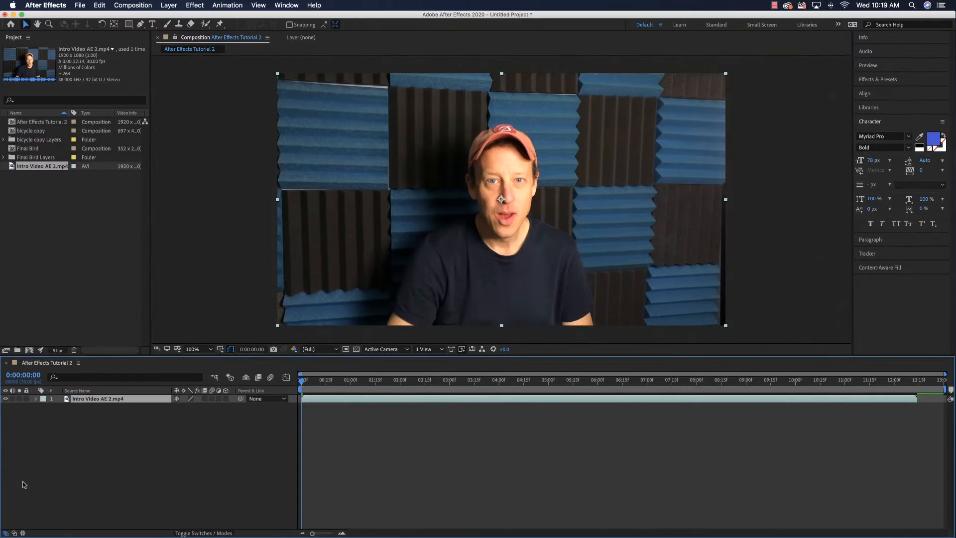
{"action": "key", "text": "space"}
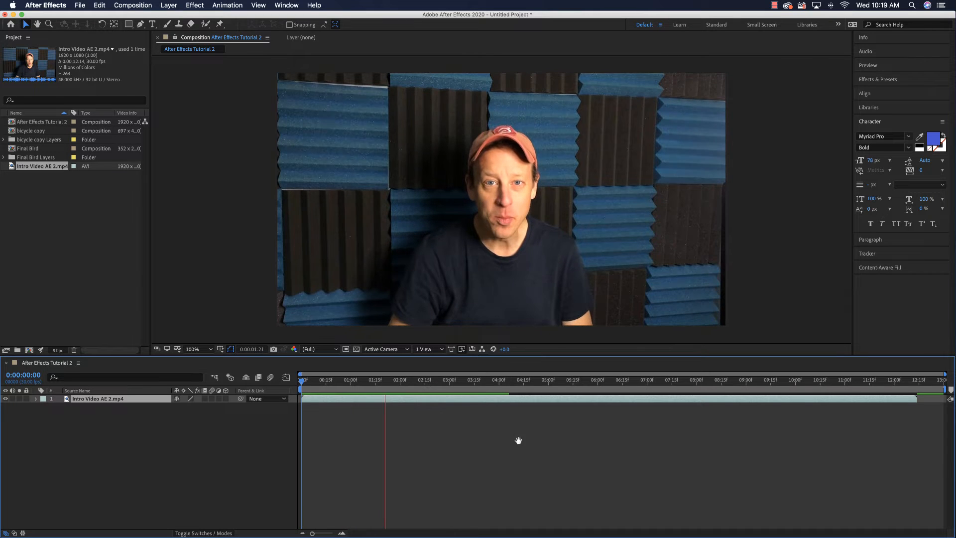
{"action": "key", "text": "space"}
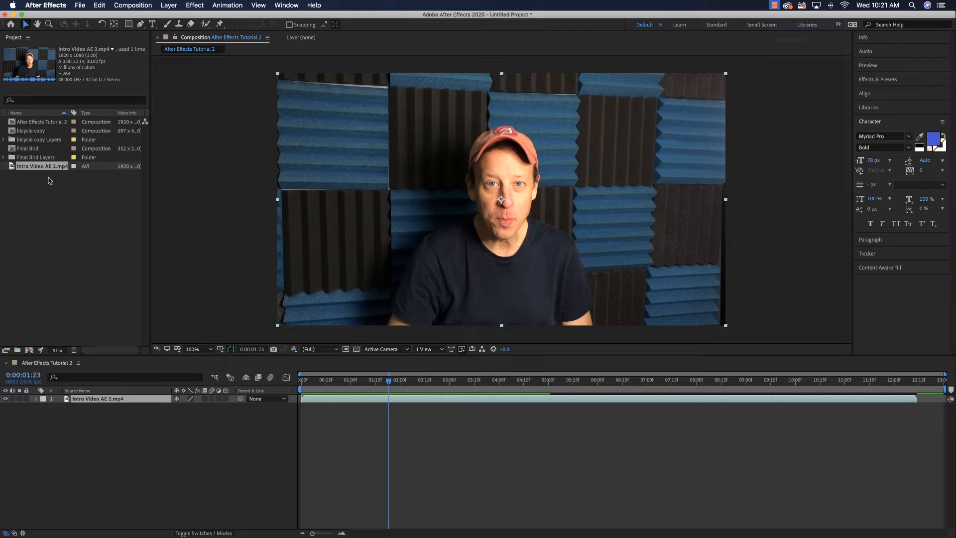
- Add all four layers from the bicycle copy Layers folder to the timeline and place the intro video beneath them
{"action": "left_click", "coordinate": [4, 141]}
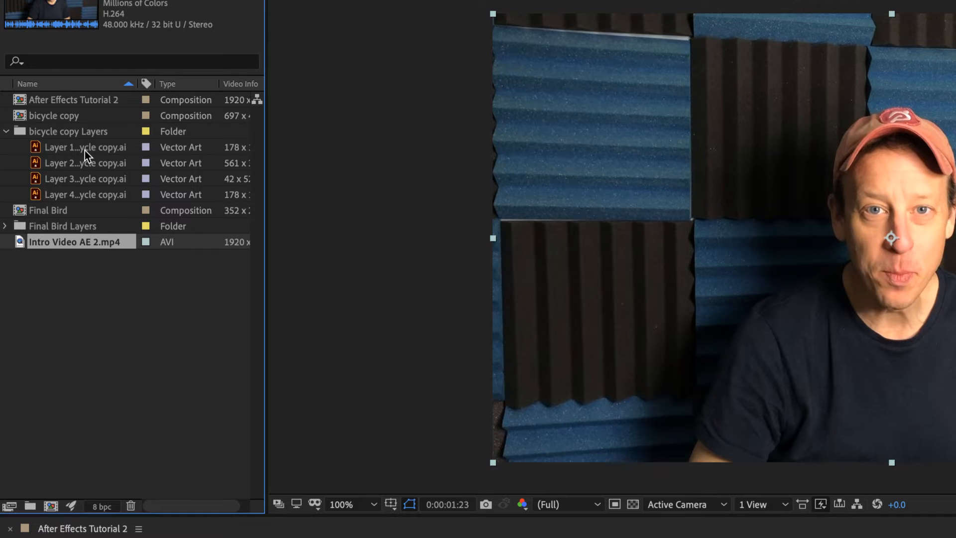
{"action": "left_click", "coordinate": [84, 148]}
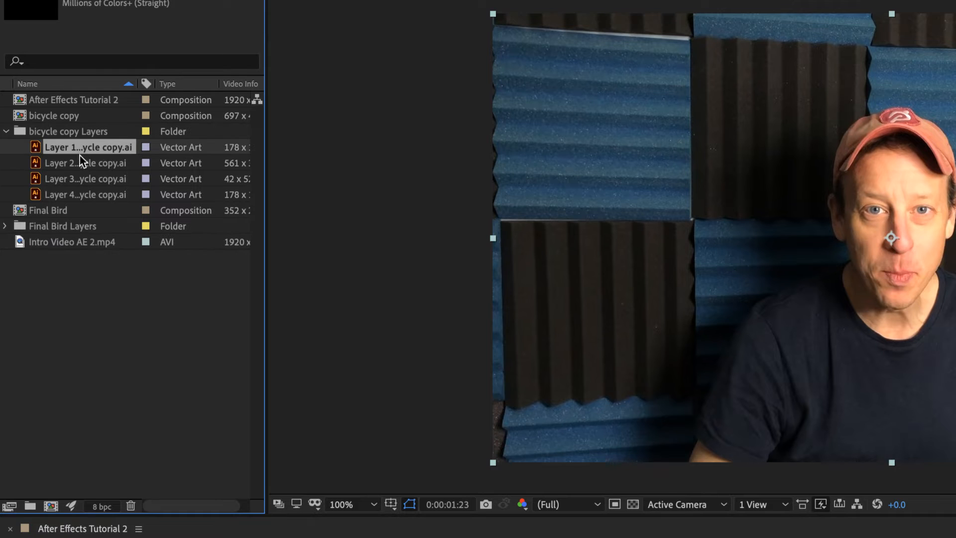
{"action": "left_click", "coordinate": [82, 194], "text": "shift"}
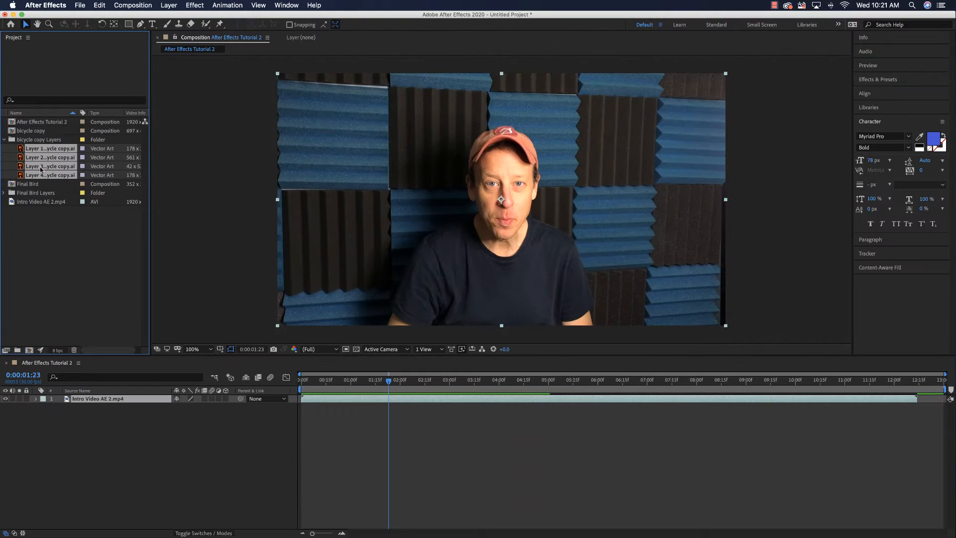
{"action": "left_click_drag", "start_coordinate": [40, 171], "coordinate": [321, 413]}
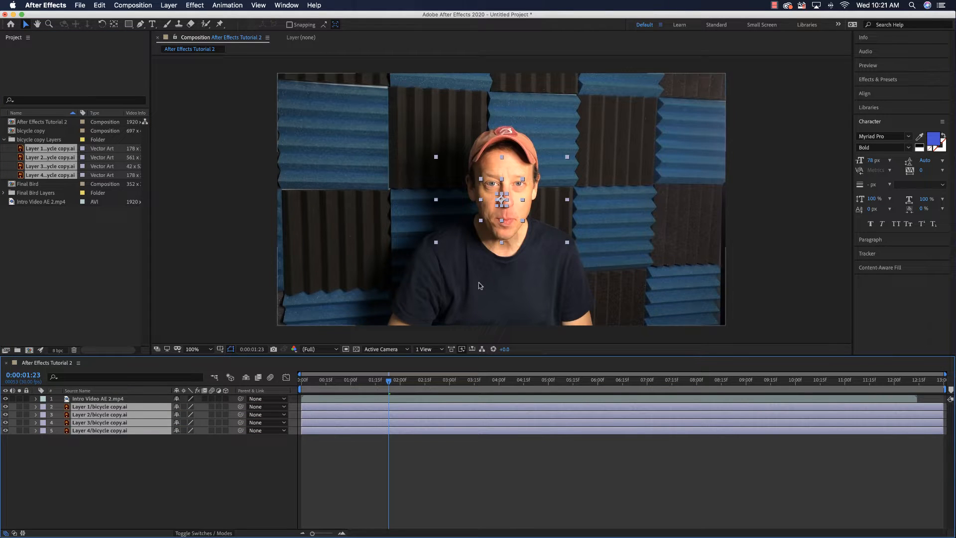
{"action": "left_click_drag", "start_coordinate": [85, 399], "coordinate": [81, 434]}
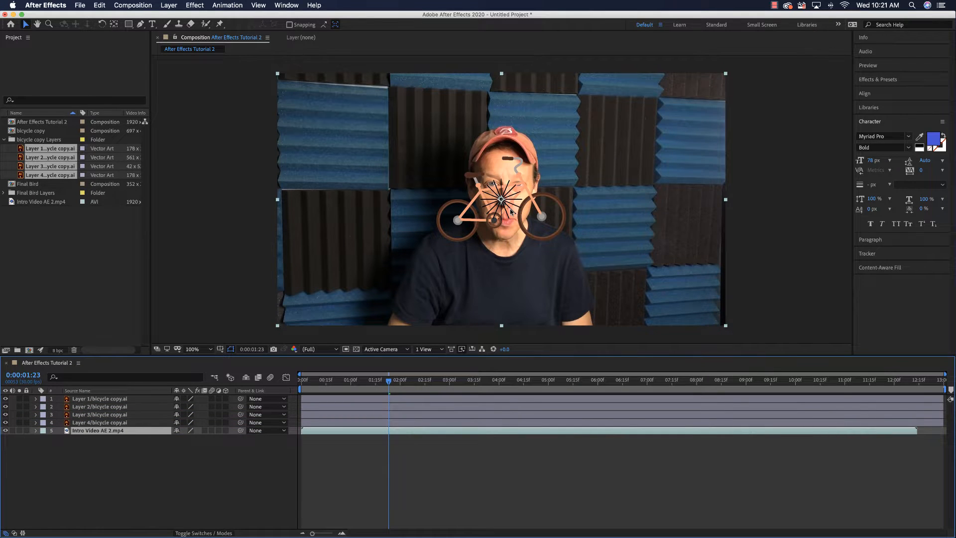
- Check which bicycle part Layer 2/bicycle copy.ai contains and rename that timeline layer as Frame
{"action": "left_click", "coordinate": [117, 399]}
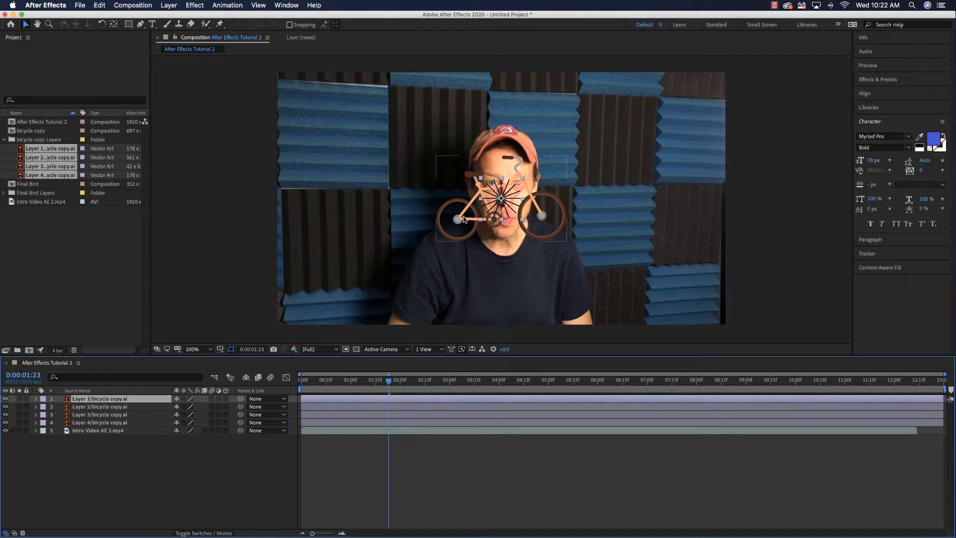
{"action": "left_click", "coordinate": [101, 407]}
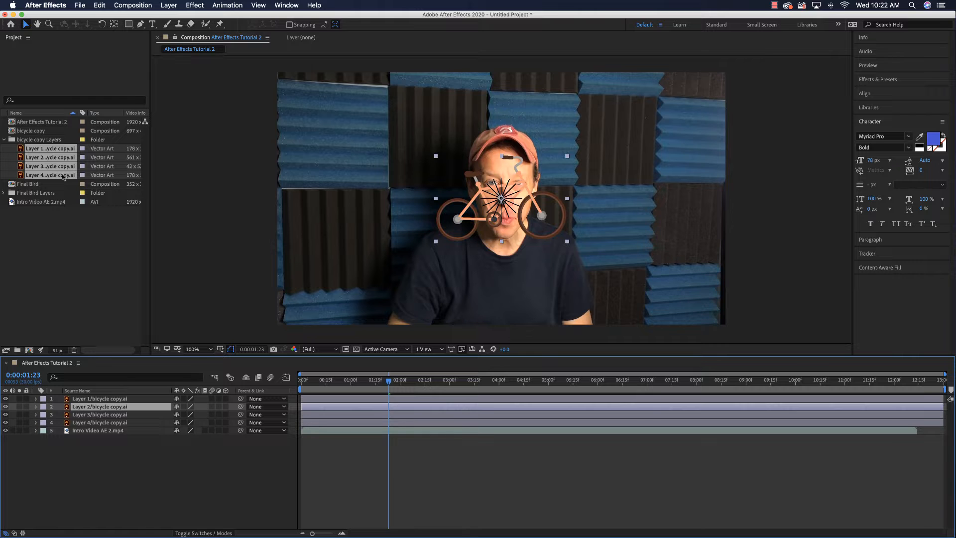
{"action": "left_click", "coordinate": [33, 155]}
{"action": "left_click", "coordinate": [44, 158]}
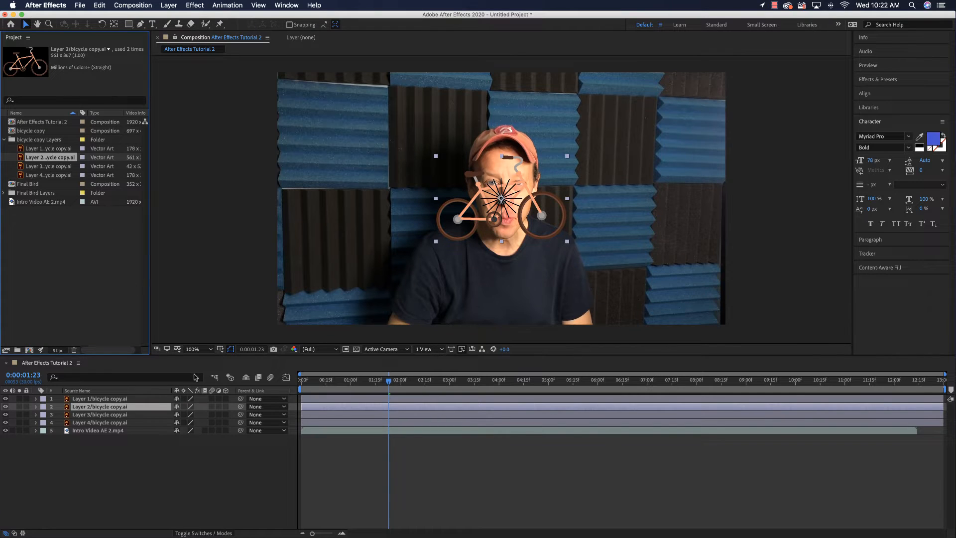
{"action": "left_click", "coordinate": [106, 407]}
{"action": "key", "text": "Return"}
{"action": "type", "text": "F"}
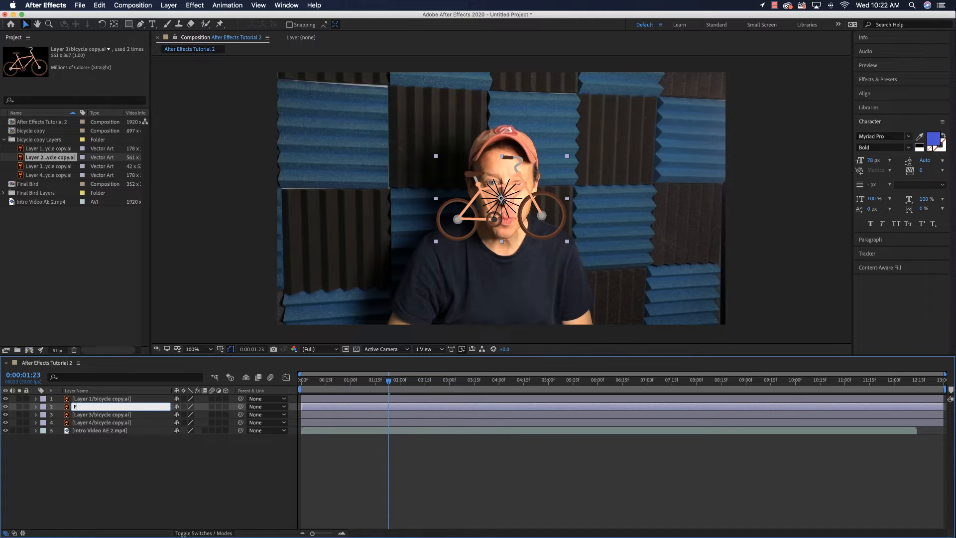
{"action": "type", "text": "rame"}
{"action": "key", "text": "Return"}
- Check the artwork of Layer 3/bicycle copy.ai in the project and rename that timeline layer as Pedal
{"action": "left_click", "coordinate": [95, 415]}
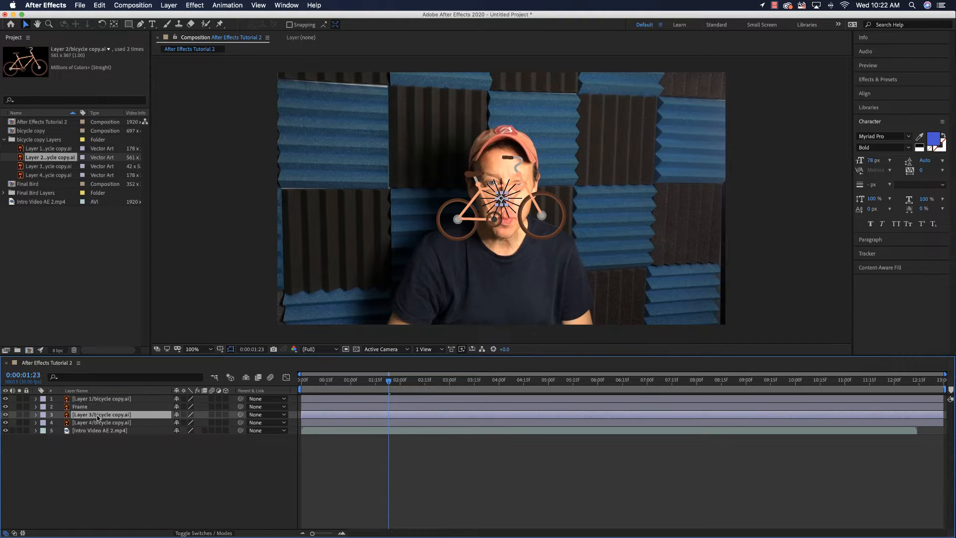
{"action": "left_click", "coordinate": [47, 167]}
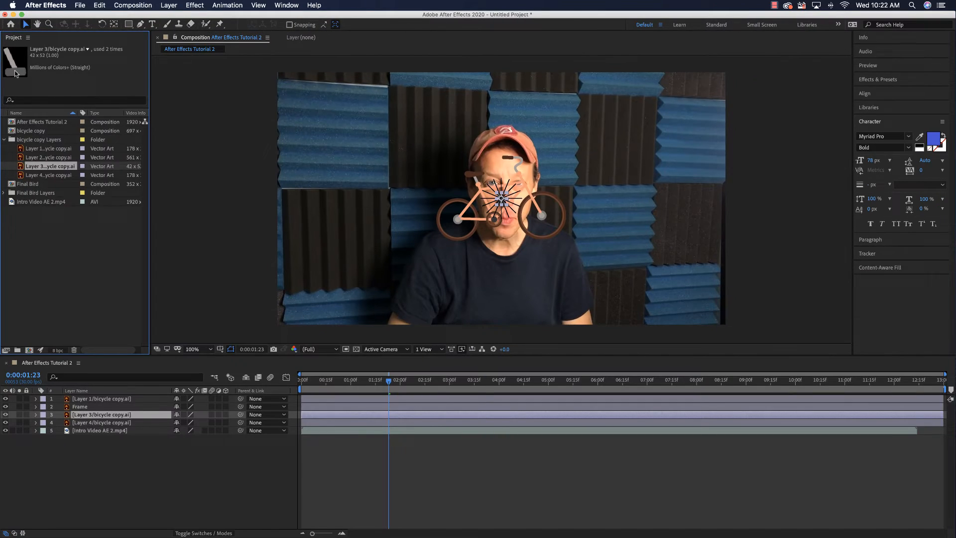
{"action": "left_click", "coordinate": [112, 417]}
{"action": "key", "text": "Return"}
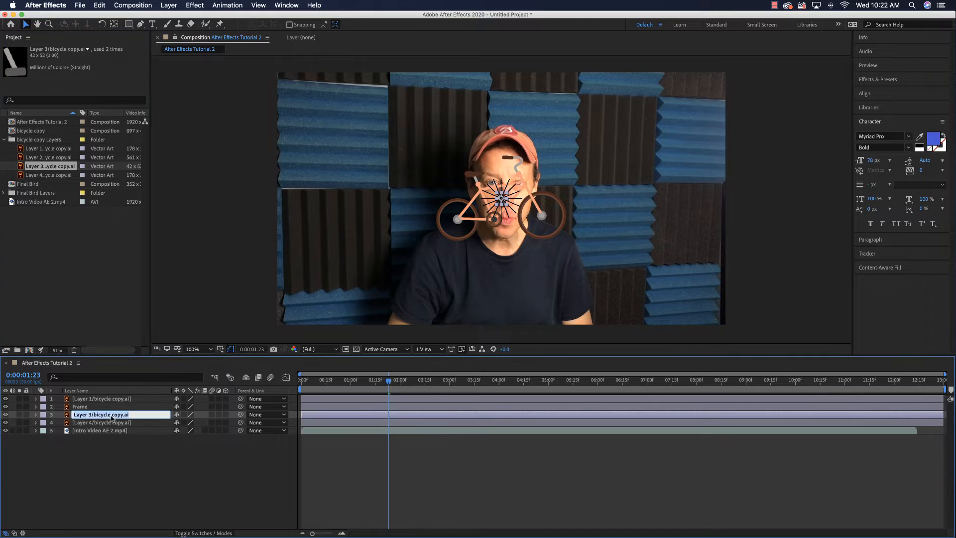
{"action": "type", "text": "Pedal"}
{"action": "key", "text": "Return"}
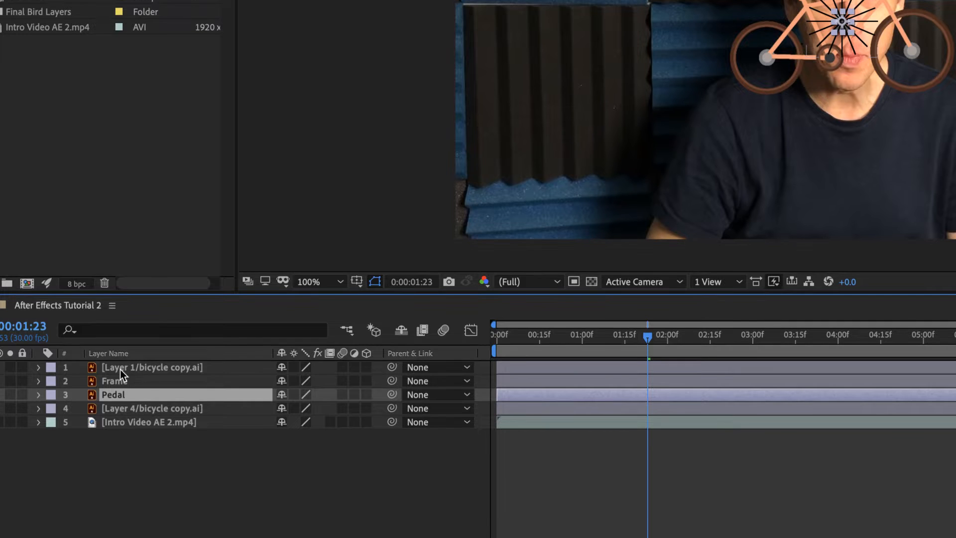
- Rename Layer 1/bicycle copy.ai as Rear Spokes and Layer 4/bicycle copy.ai as Front Spokes
{"action": "left_click", "coordinate": [129, 370]}
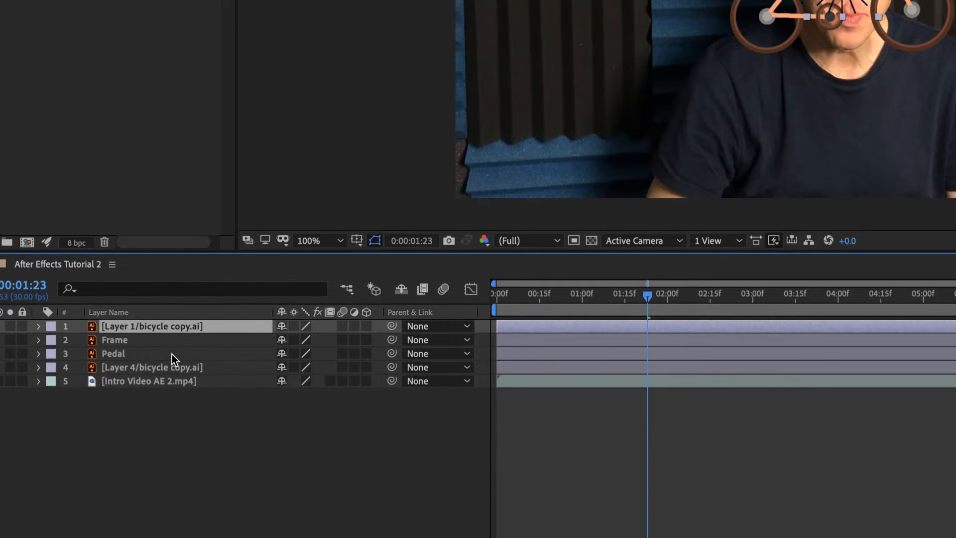
{"action": "key", "text": "Return"}
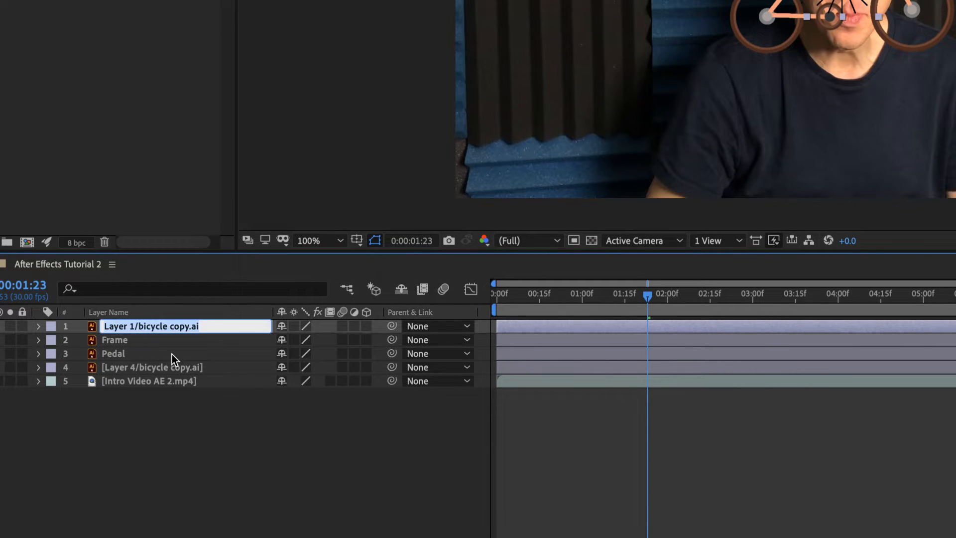
{"action": "type", "text": "Rear"}
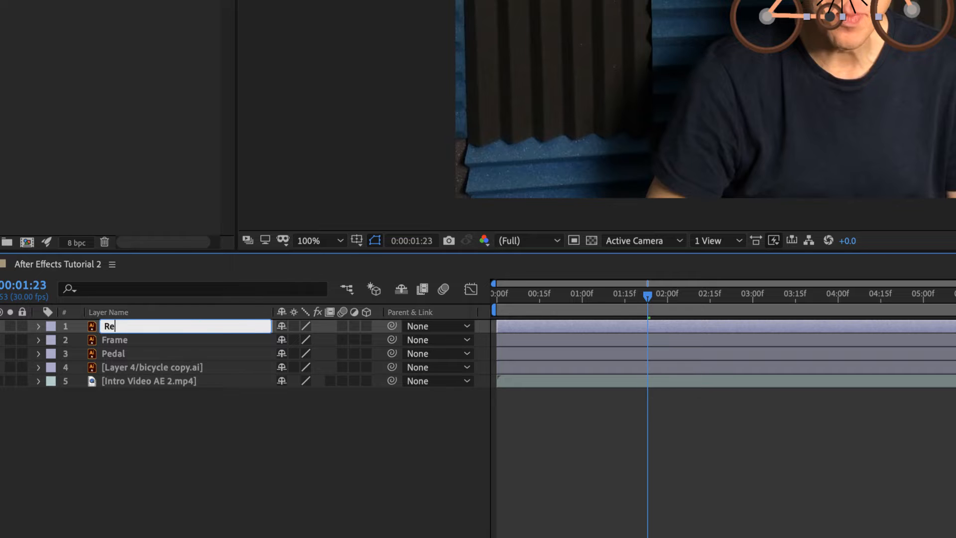
{"action": "type", "text": " Spokes"}
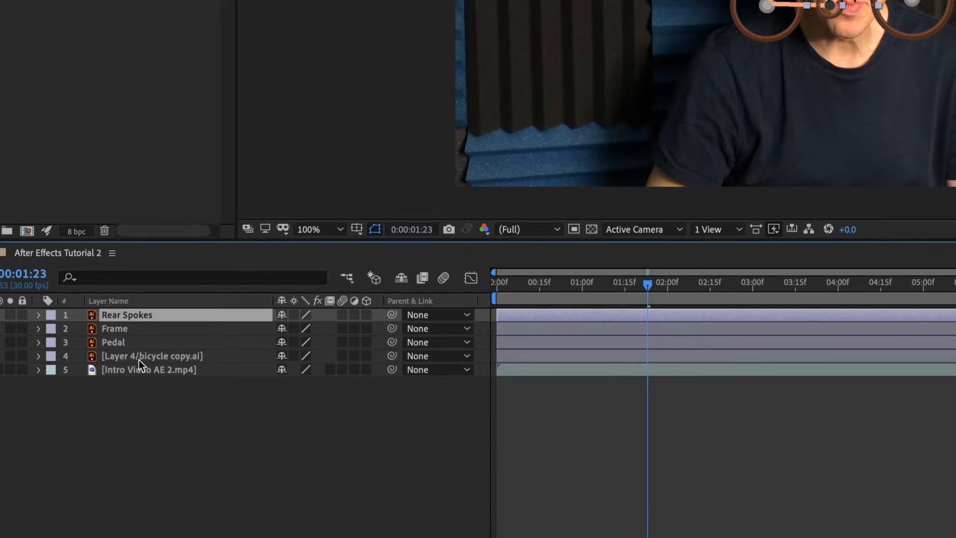
{"action": "left_click", "coordinate": [137, 369]}
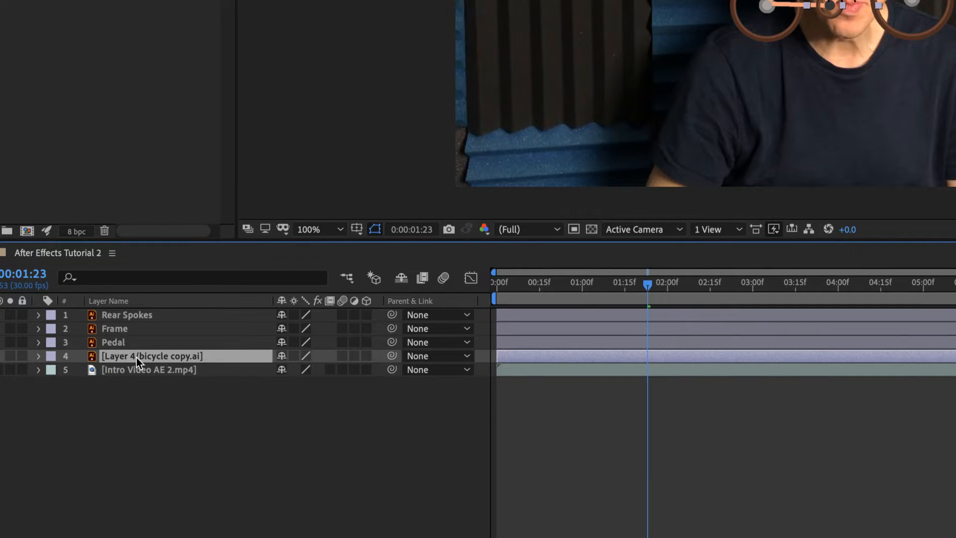
{"action": "key", "text": "Return"}
{"action": "type", "text": "Front Spokes"}
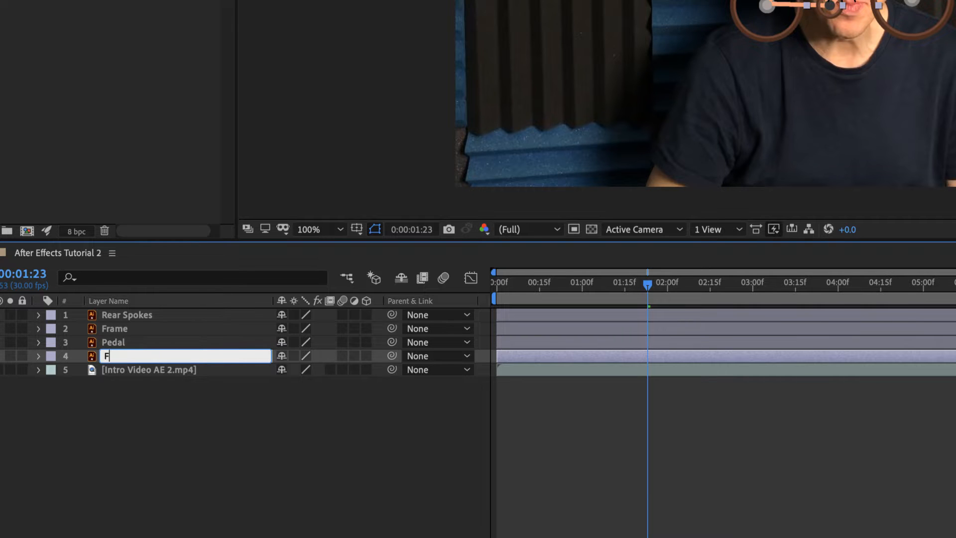
{"action": "key", "text": "Return"}
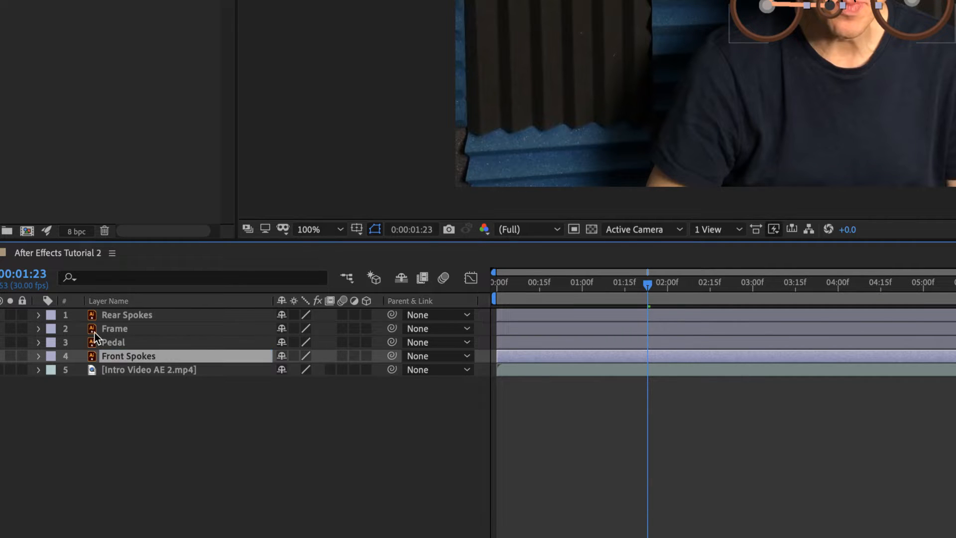
- Reorder the bicycle layers so that Pedal is on top, followed by Frame, Rear Spokes and Front Spokes
{"action": "left_click_drag", "start_coordinate": [94, 313], "coordinate": [99, 350]}
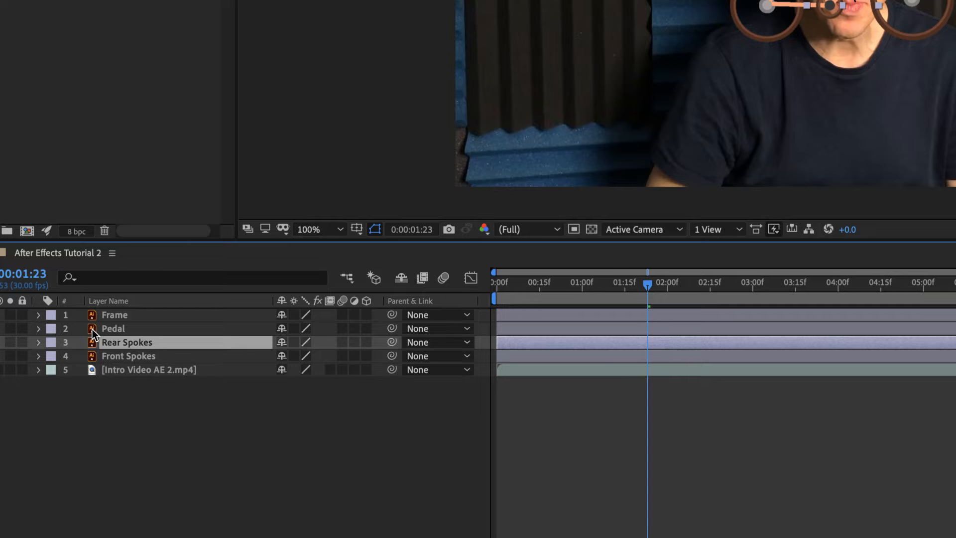
{"action": "left_click_drag", "start_coordinate": [91, 329], "coordinate": [96, 309]}
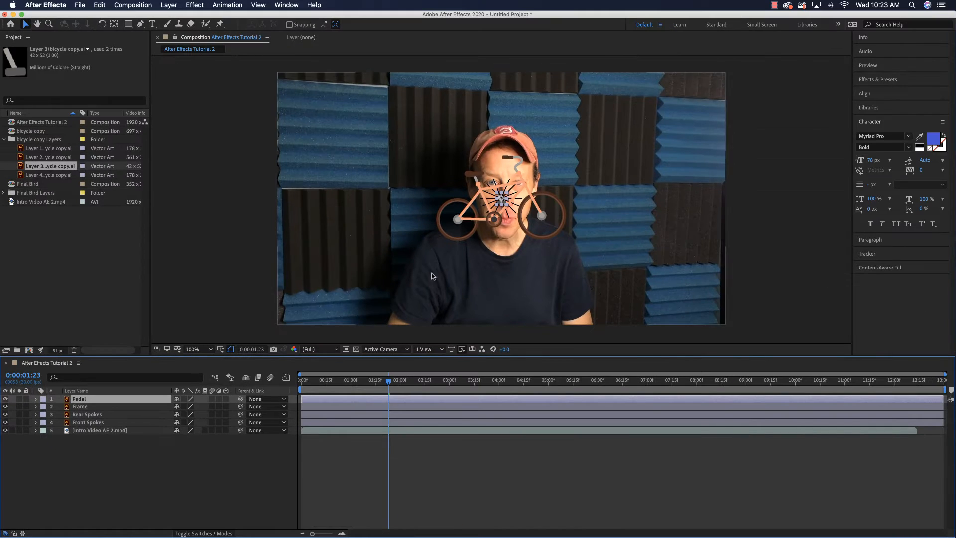
- Move the bicycle frame to the lower-left corner of the video image and position the pedal on its crank
{"action": "left_click", "coordinate": [770, 16]}
{"action": "left_click_drag", "start_coordinate": [458, 235], "coordinate": [308, 311]}
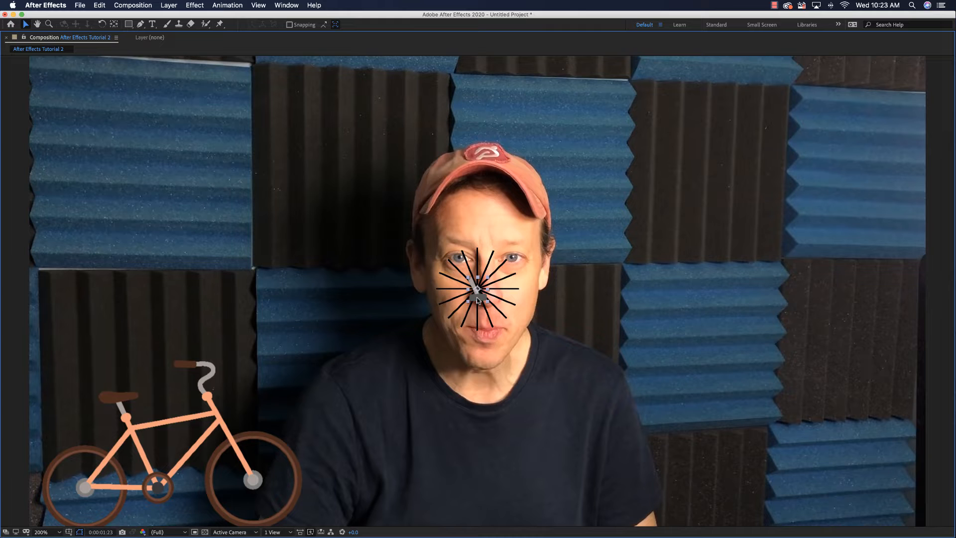
{"action": "left_click_drag", "start_coordinate": [477, 299], "coordinate": [166, 510]}
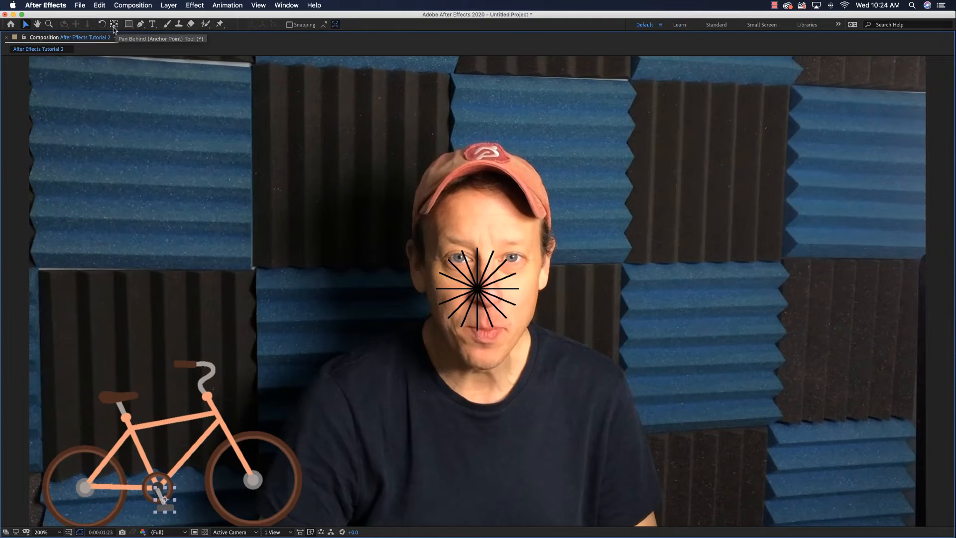
- Move the pedal's anchor point to the centre of the crank with the Pan Behind tool and select the spokes
{"action": "left_click", "coordinate": [114, 24]}
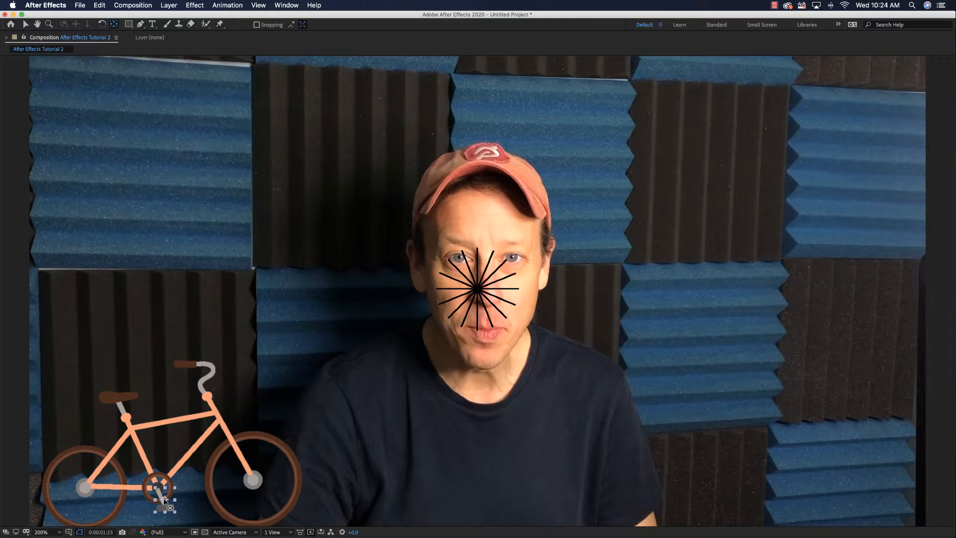
{"action": "left_click_drag", "start_coordinate": [165, 501], "coordinate": [157, 487]}
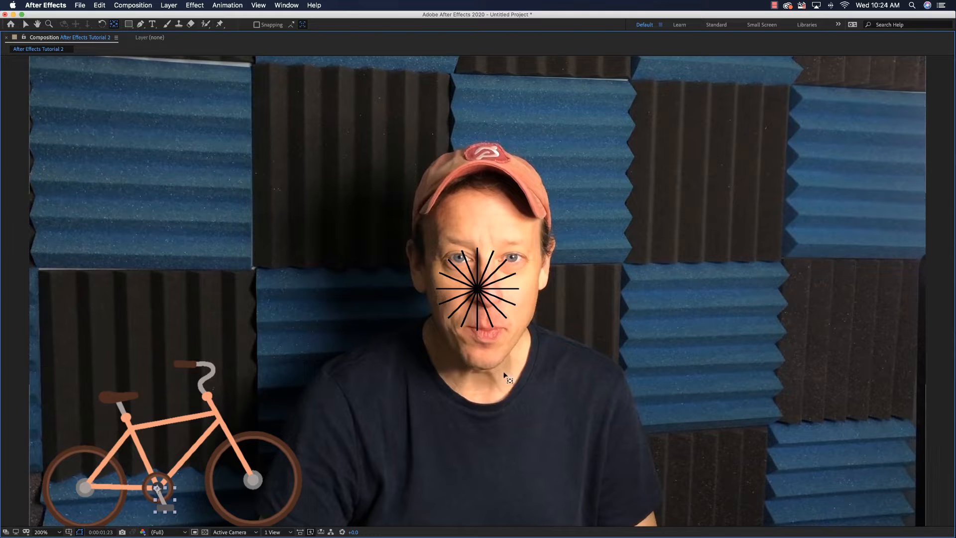
{"action": "left_click", "coordinate": [468, 297]}
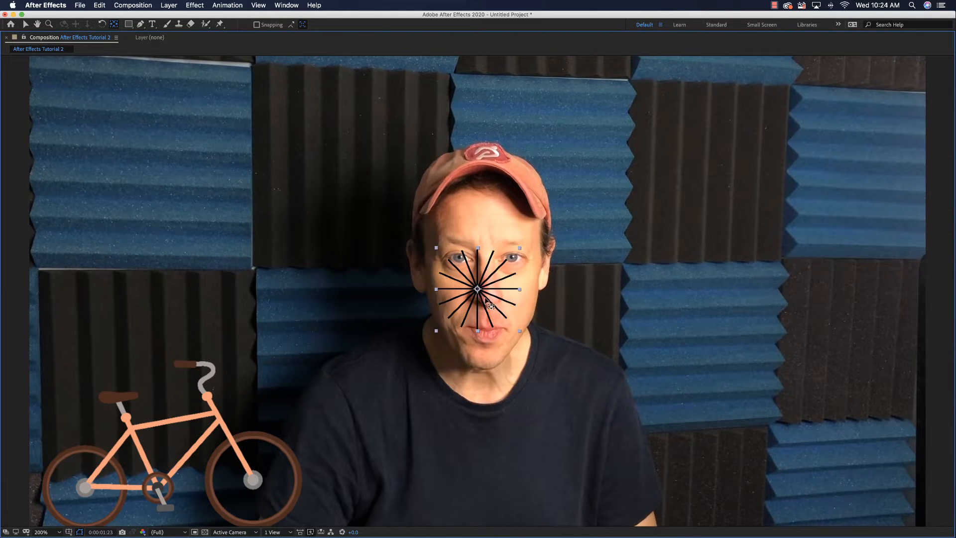
- Move the Rear Spokes from the middle of the frame onto the rear wheel's hub with the Selection tool
{"action": "key", "text": "v"}
{"action": "key", "text": "super+d"}
{"action": "left_click_drag", "start_coordinate": [483, 310], "coordinate": [97, 506]}
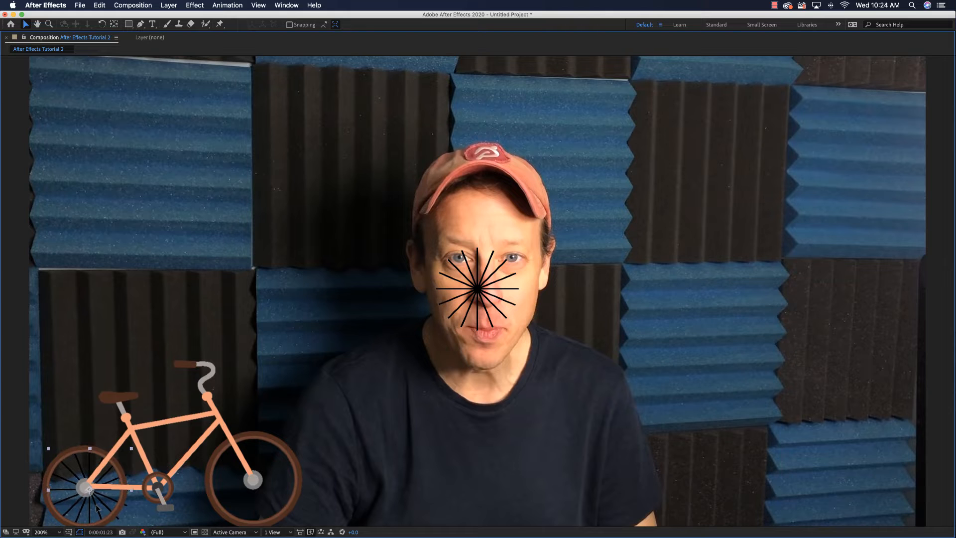
- Hide the Intro Video AE 2.mp4 layer and centre the Front Spokes on the front wheel's hub
{"action": "key", "text": "grave"}
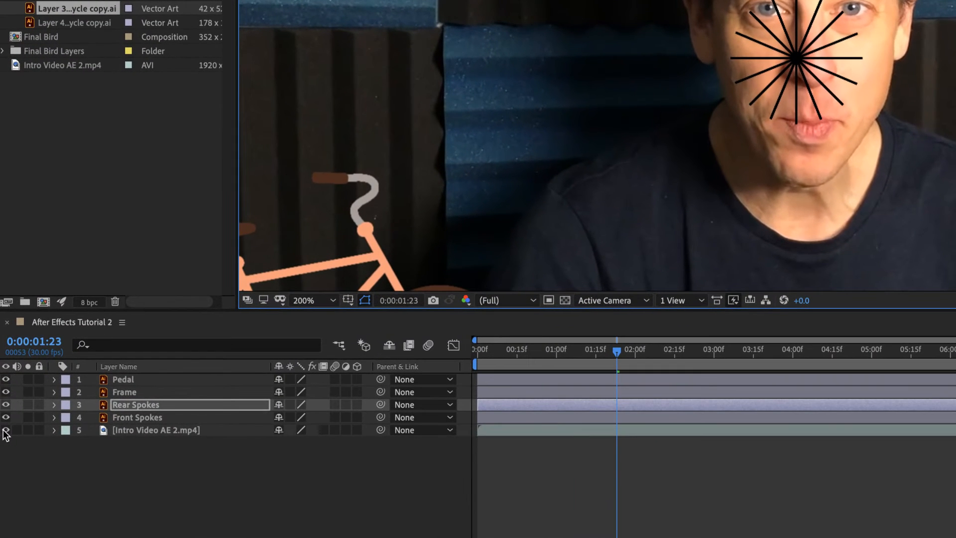
{"action": "left_click", "coordinate": [6, 431]}
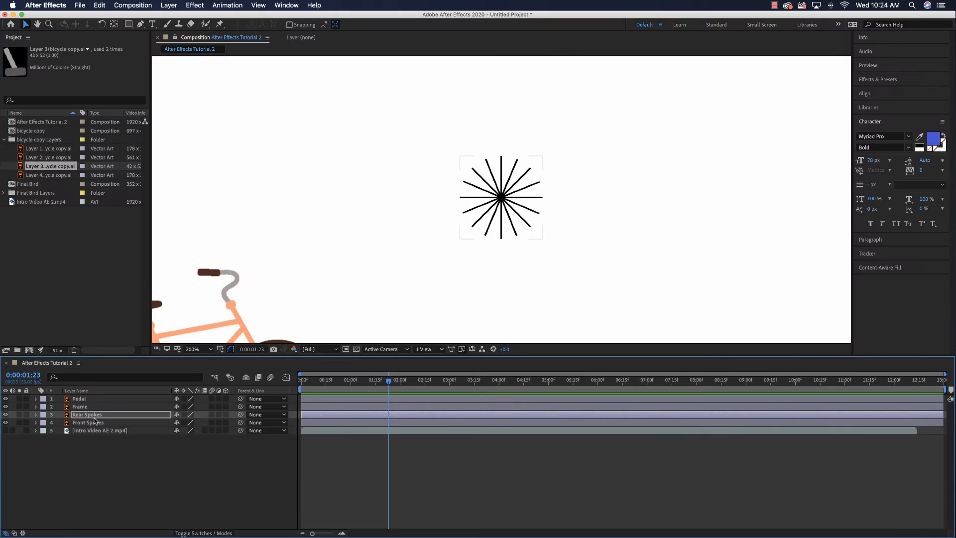
{"action": "key", "text": "grave"}
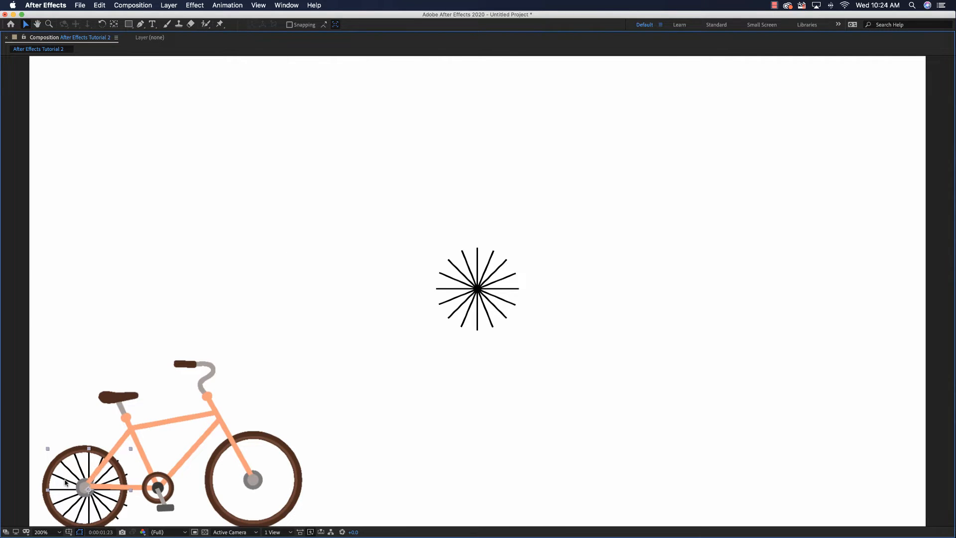
{"action": "left_click_drag", "start_coordinate": [477, 293], "coordinate": [254, 484]}
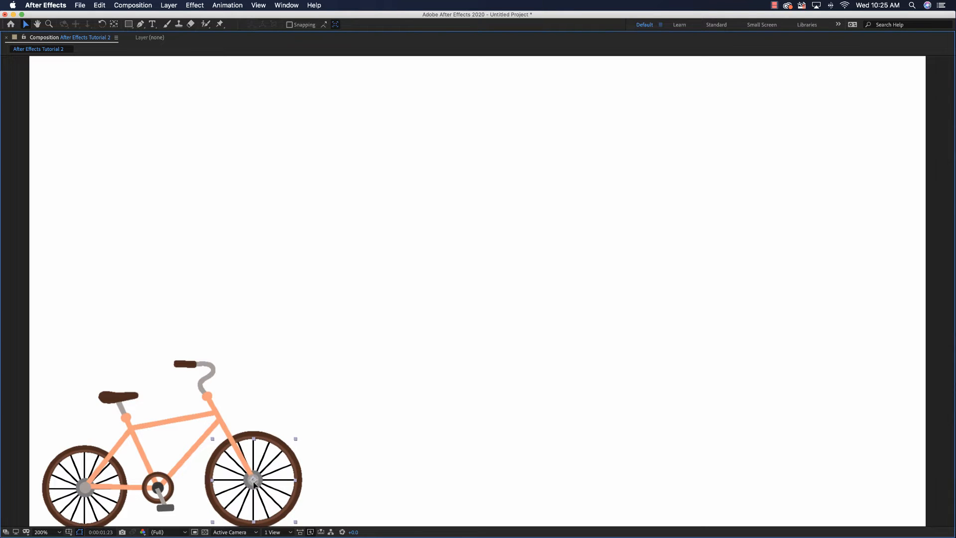
- Select all four bicycle layers together and raise the whole bicycle slightly above the frame's lower edge
{"action": "left_click", "coordinate": [178, 487]}
{"action": "key", "text": "grave"}
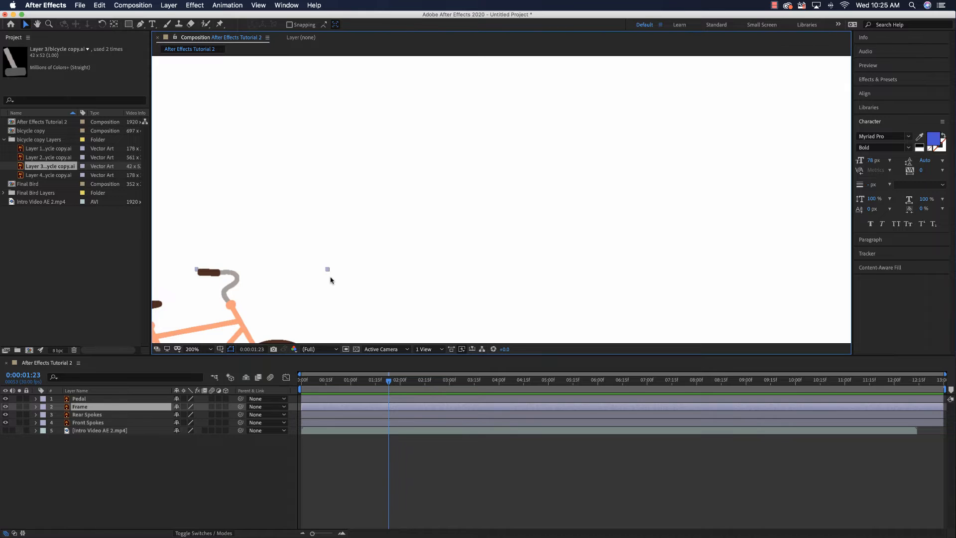
{"action": "key", "text": "period"}
{"action": "key", "text": "comma"}
{"action": "key", "text": "comma"}
{"action": "key", "text": "comma"}
{"action": "left_click_drag", "start_coordinate": [361, 201], "coordinate": [469, 275]}
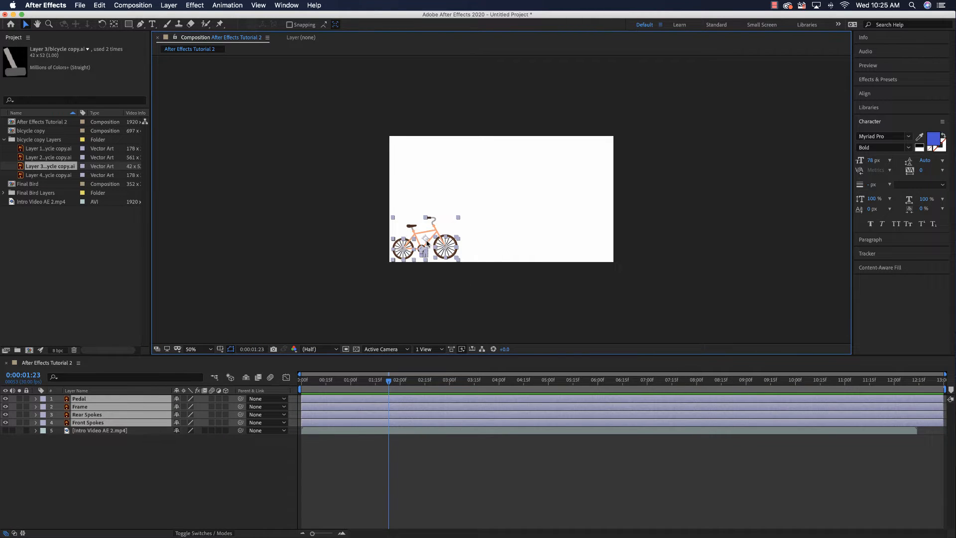
{"action": "left_click_drag", "start_coordinate": [427, 243], "coordinate": [426, 239]}
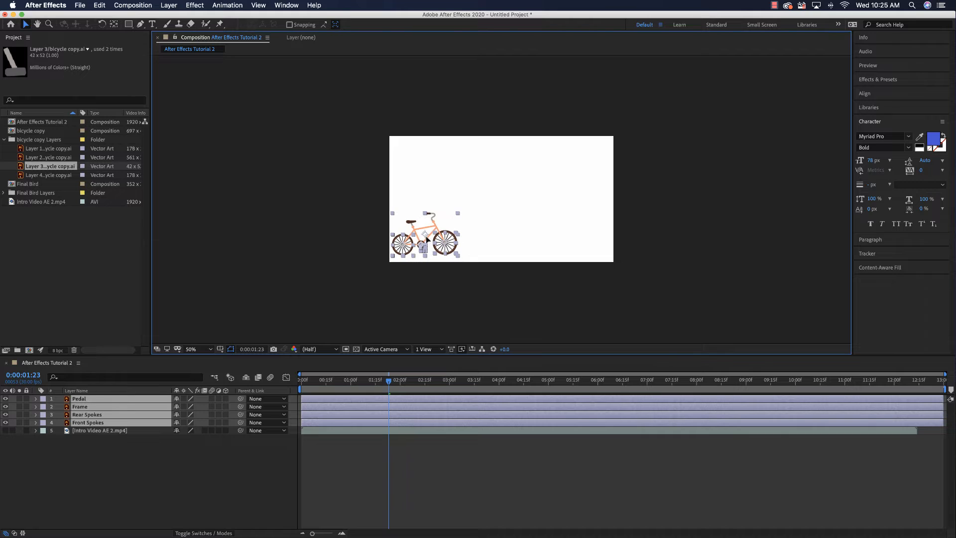
{"action": "left_click", "coordinate": [458, 286]}
- Add rotation keyframes of 0x+0.0° to Rear Spokes and Front Spokes at 0:00:00:00
{"action": "key", "text": "slash"}
{"action": "left_click", "coordinate": [95, 423]}
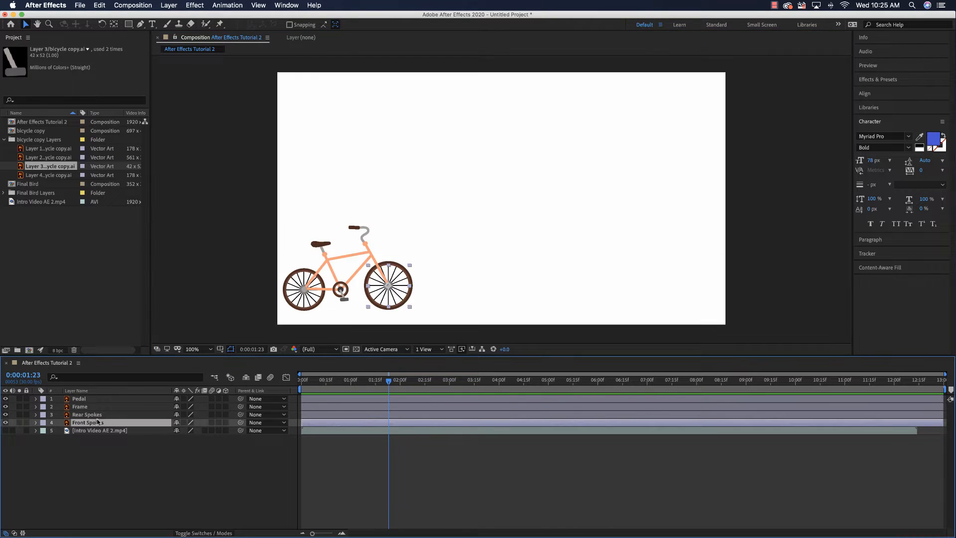
{"action": "left_click", "coordinate": [99, 415]}
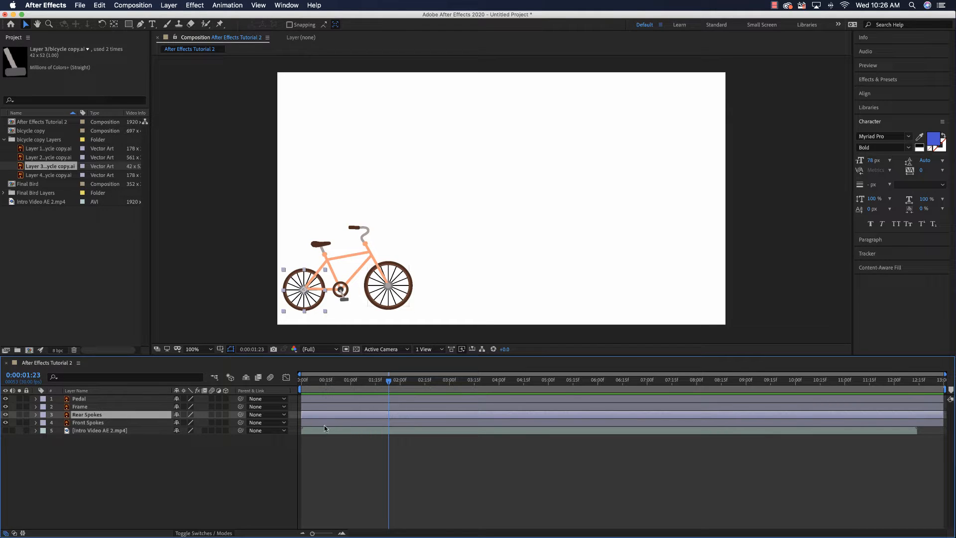
{"action": "left_click", "coordinate": [87, 422], "text": "shift"}
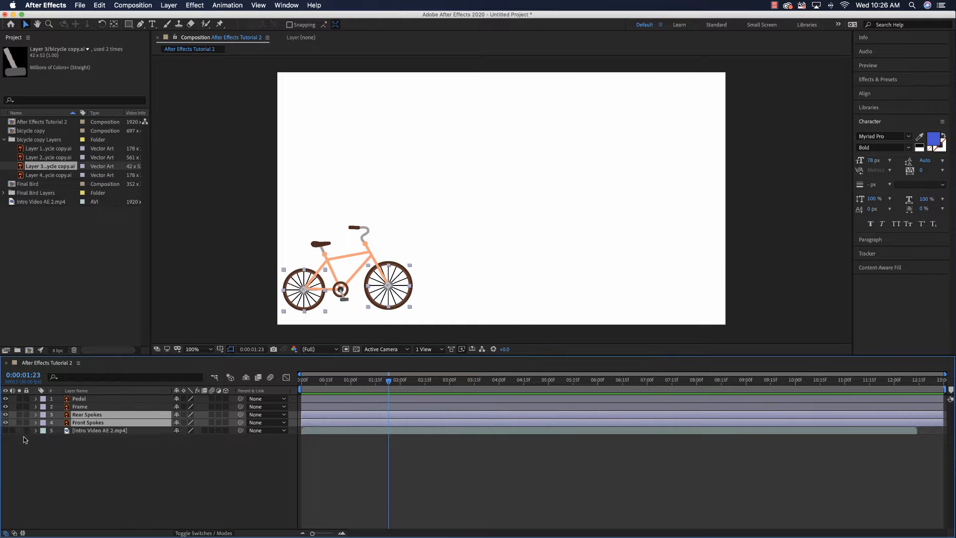
{"action": "key", "text": "Home"}
{"action": "key", "text": "r"}
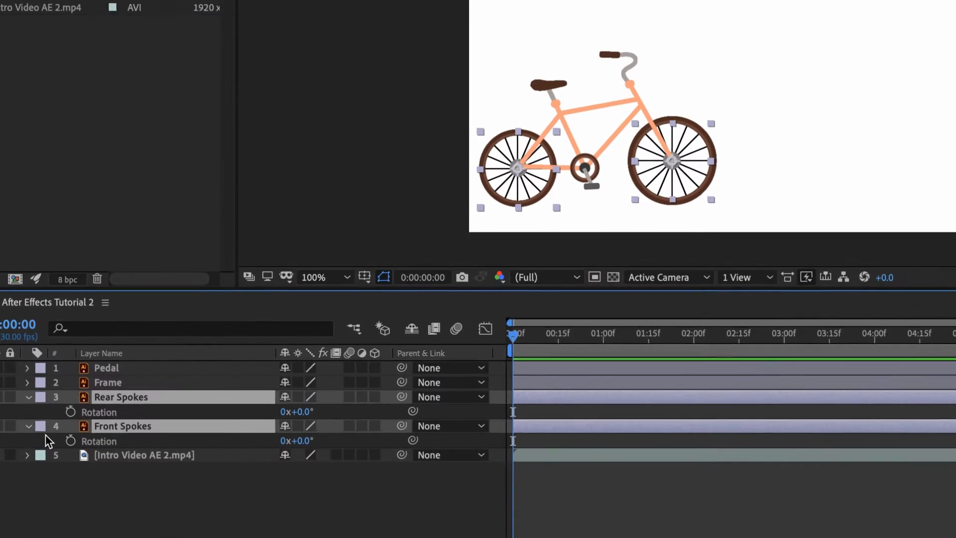
{"action": "left_click", "coordinate": [71, 411]}
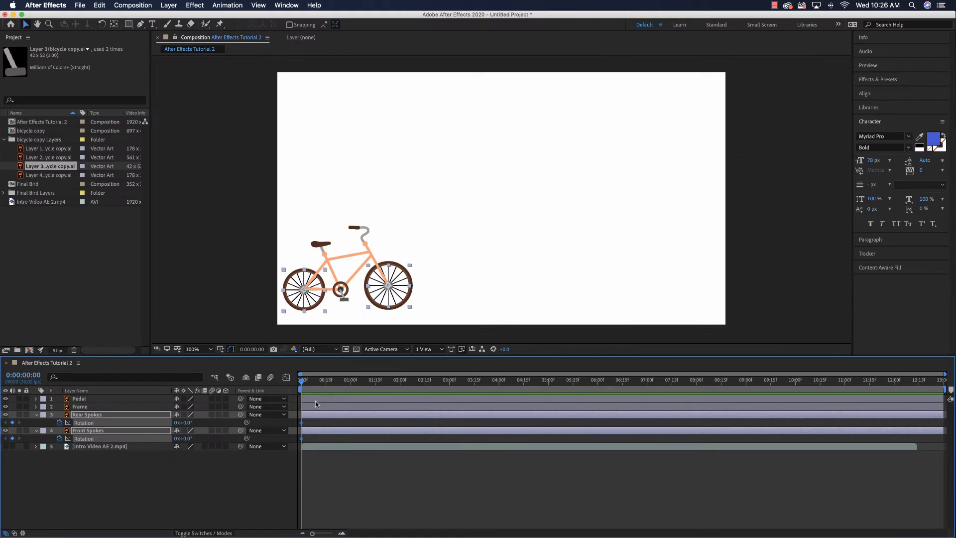
- Set both spoke layers' rotation to 2x+0.0° at 0:00:12:15 and return to the start of the timeline
{"action": "left_click_drag", "start_coordinate": [302, 384], "coordinate": [919, 381]}
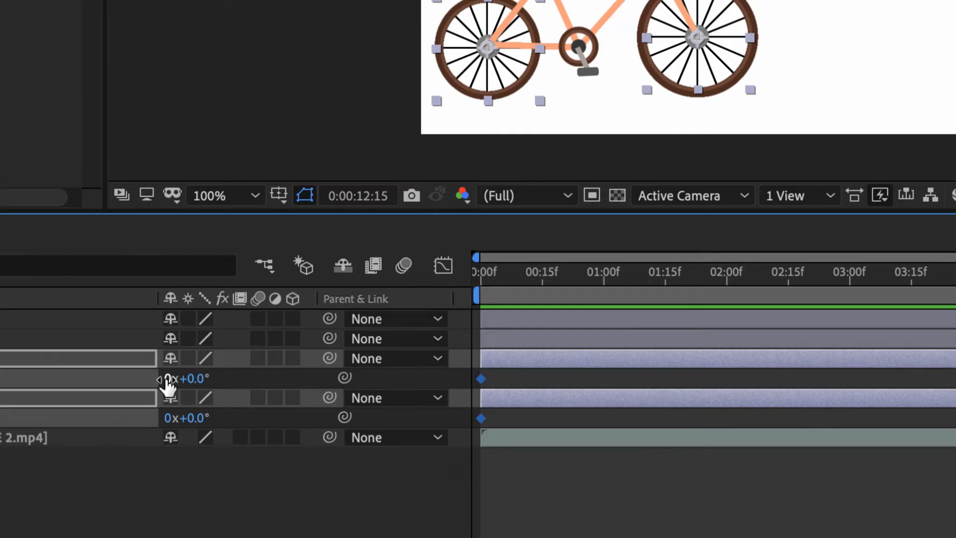
{"action": "left_click_drag", "start_coordinate": [167, 383], "coordinate": [166, 379]}
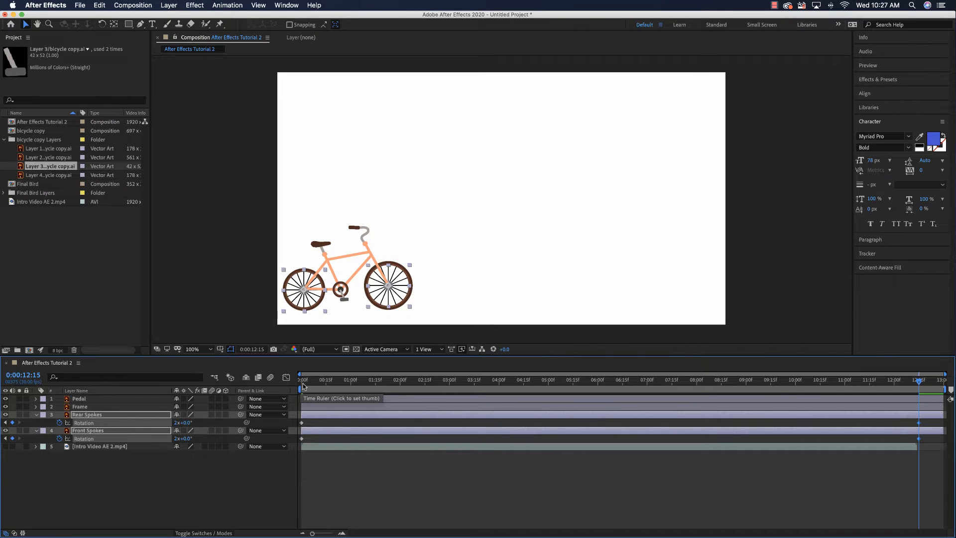
{"action": "left_click", "coordinate": [303, 385]}
{"action": "mouse_move", "coordinate": [303, 383]}
{"action": "left_mouse_down"}
{"action": "mouse_move", "coordinate": [653, 398]}
{"action": "mouse_move", "coordinate": [301, 394]}
{"action": "left_mouse_up"}
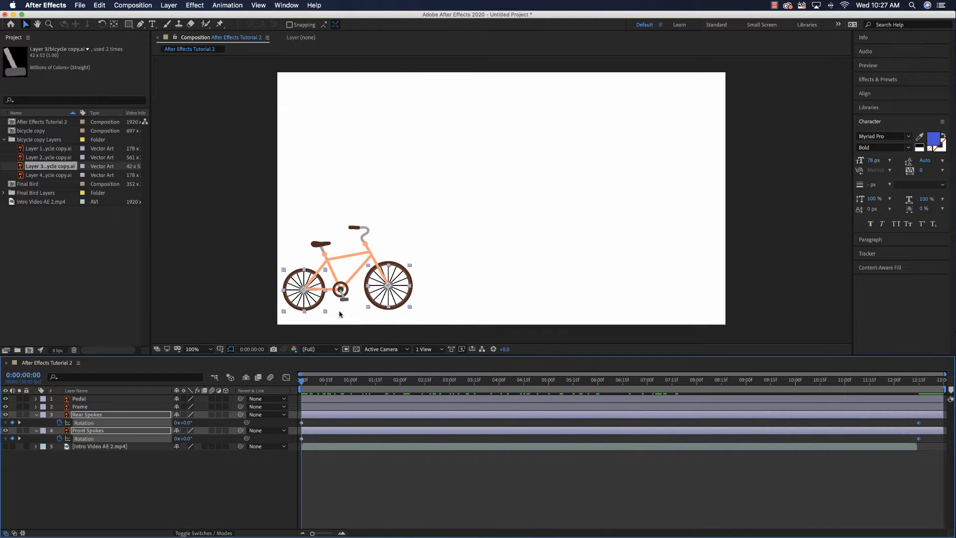
- Hide the layer controls in the viewer and add a 0x+0.0° rotation keyframe to the Pedal layer at 0:00:00:00
{"action": "left_click", "coordinate": [82, 400]}
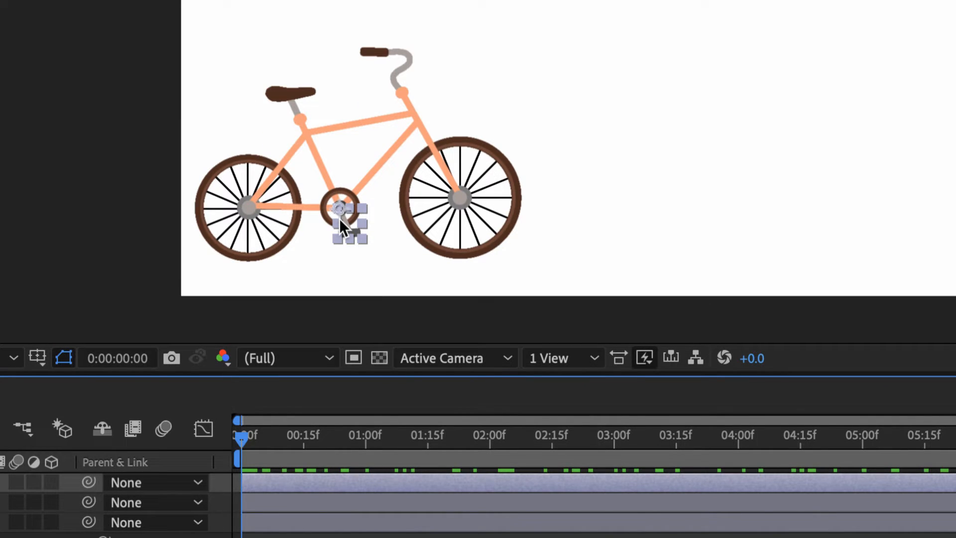
{"action": "key", "text": "super+shift+h"}
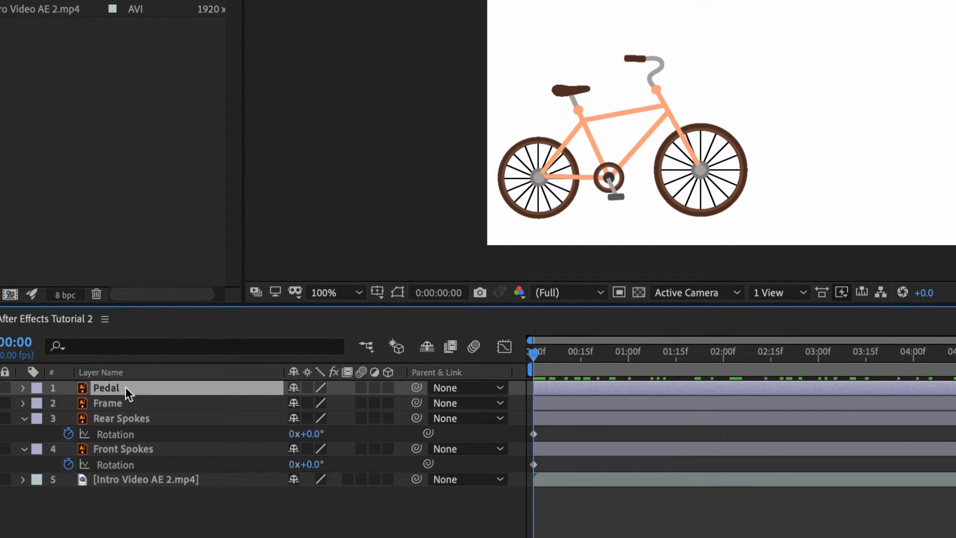
{"action": "key", "text": "r"}
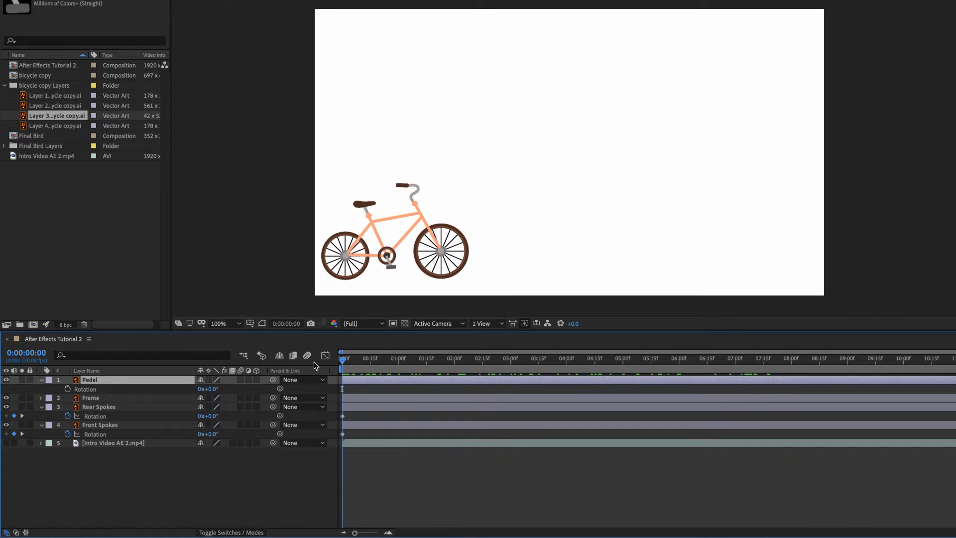
{"action": "left_click", "coordinate": [68, 388]}
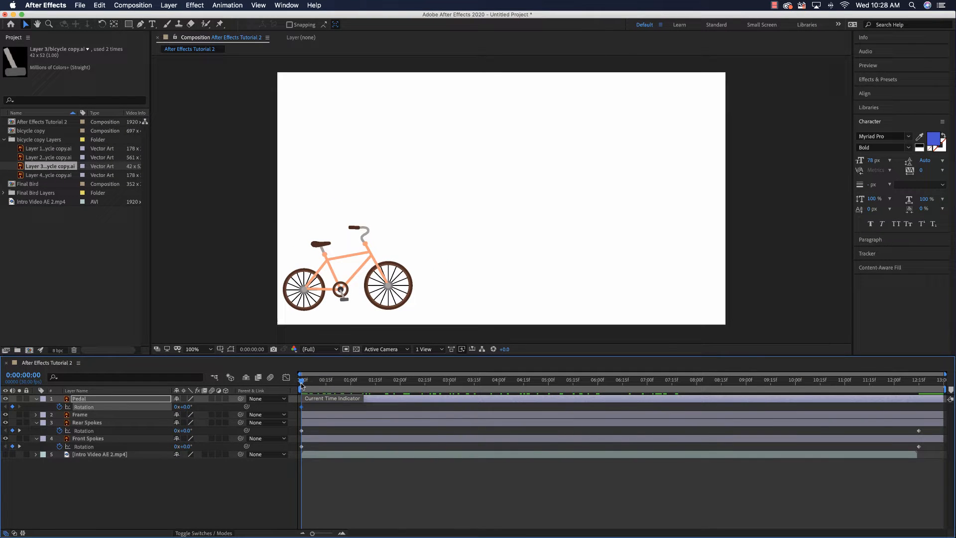
- Set the Pedal's rotation to 4x+0.0° at 0:00:12:15 and preview the animation from the start
{"action": "left_click_drag", "start_coordinate": [302, 384], "coordinate": [919, 377]}
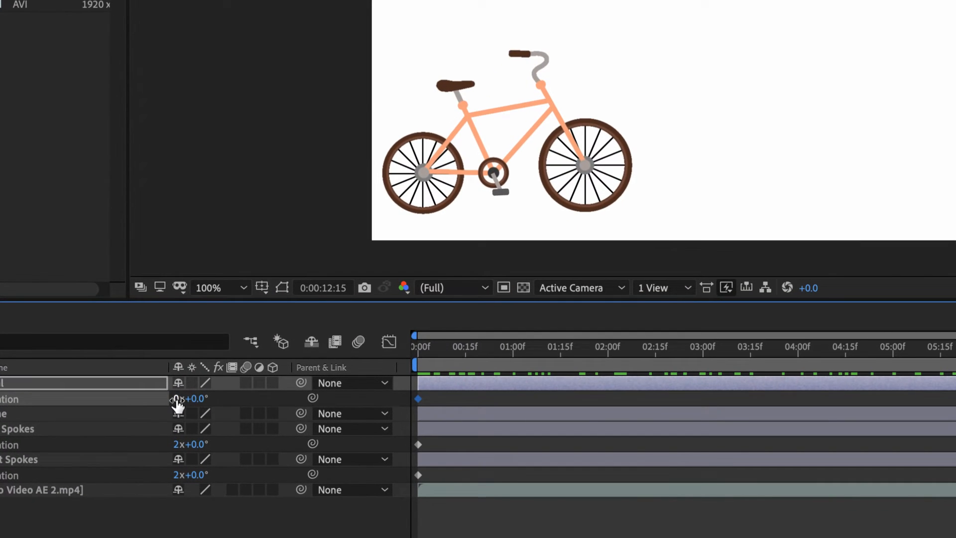
{"action": "left_click", "coordinate": [178, 400]}
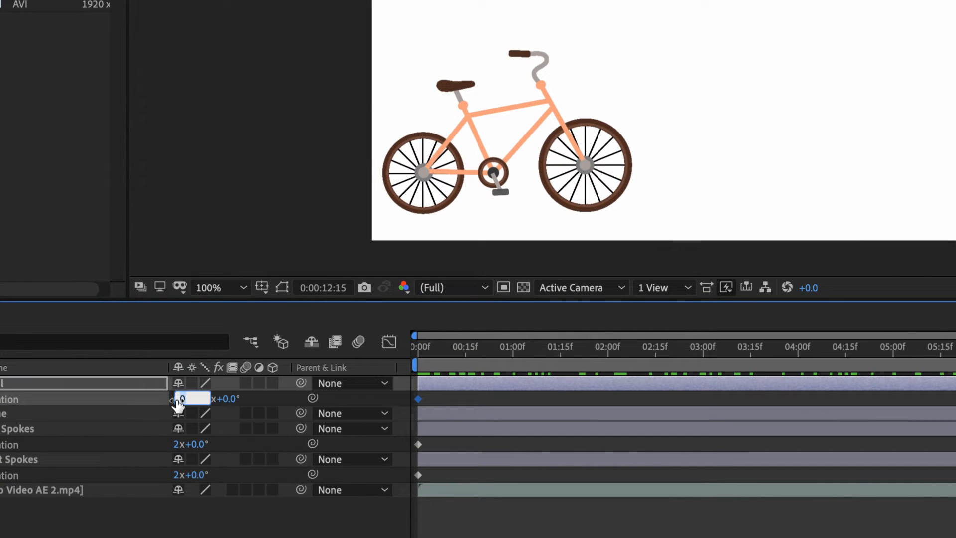
{"action": "type", "text": "4"}
{"action": "key", "text": "Return"}
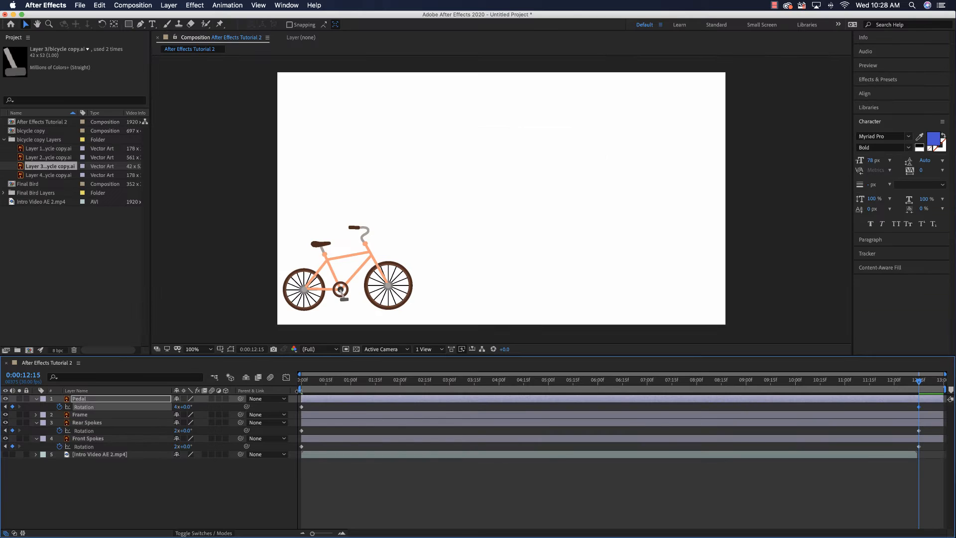
{"action": "left_click", "coordinate": [301, 381]}
{"action": "key", "text": "space"}
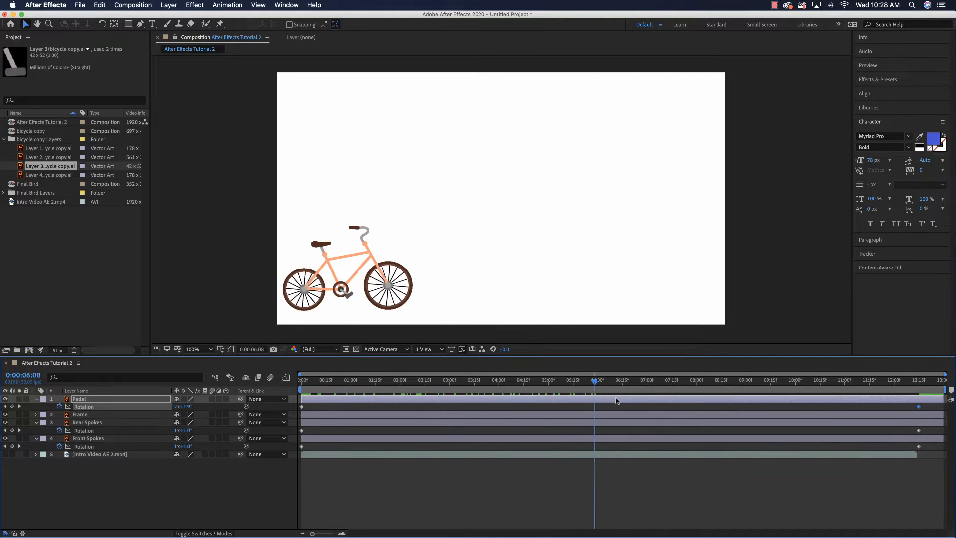
{"action": "left_click_drag", "start_coordinate": [741, 403], "coordinate": [290, 393]}
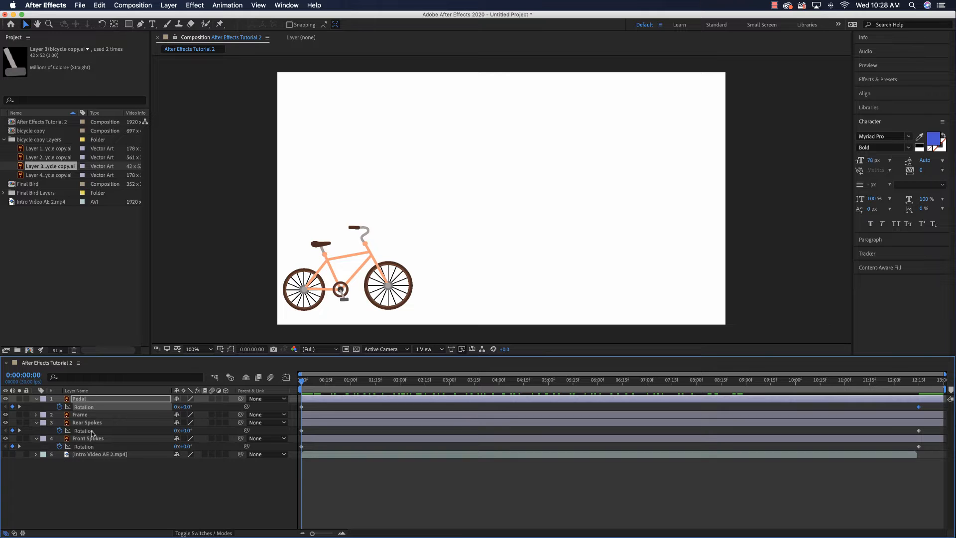
- Move all four bicycle layers past the frame's left edge, with Frame at about -300, 840, and keyframe their positions at 0:00:00:00
{"action": "left_click", "coordinate": [89, 400]}
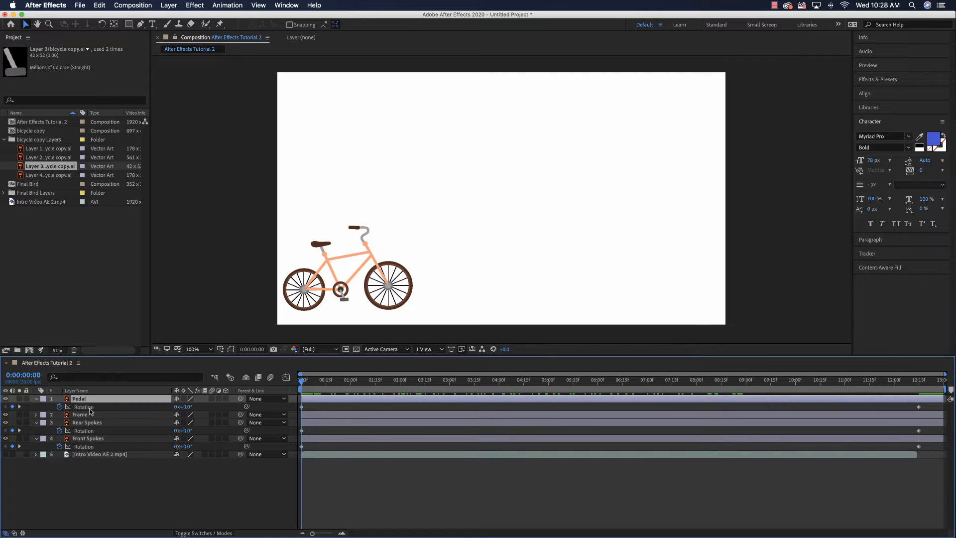
{"action": "left_click", "coordinate": [93, 440], "text": "shift"}
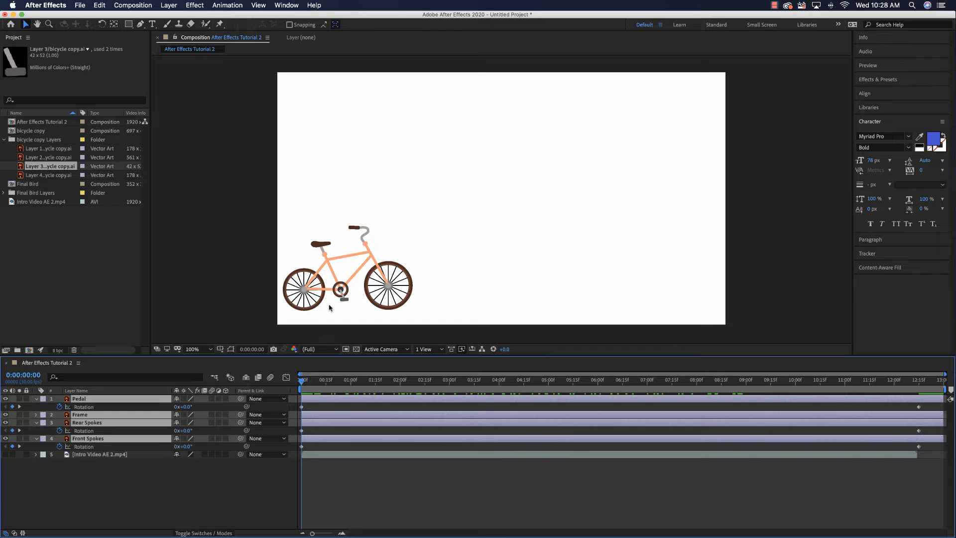
{"action": "key", "text": "shift+super+h"}
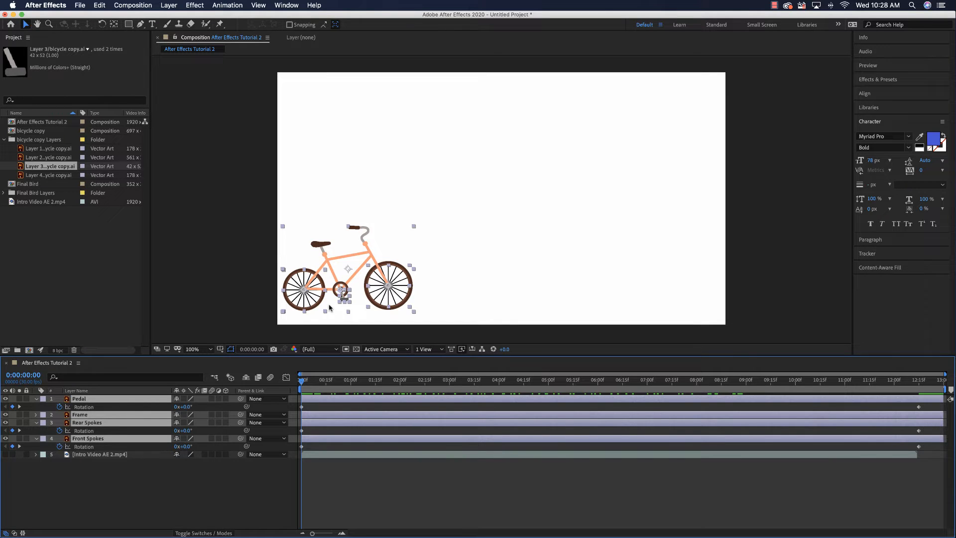
{"action": "left_click_drag", "start_coordinate": [351, 270], "coordinate": [218, 276]}
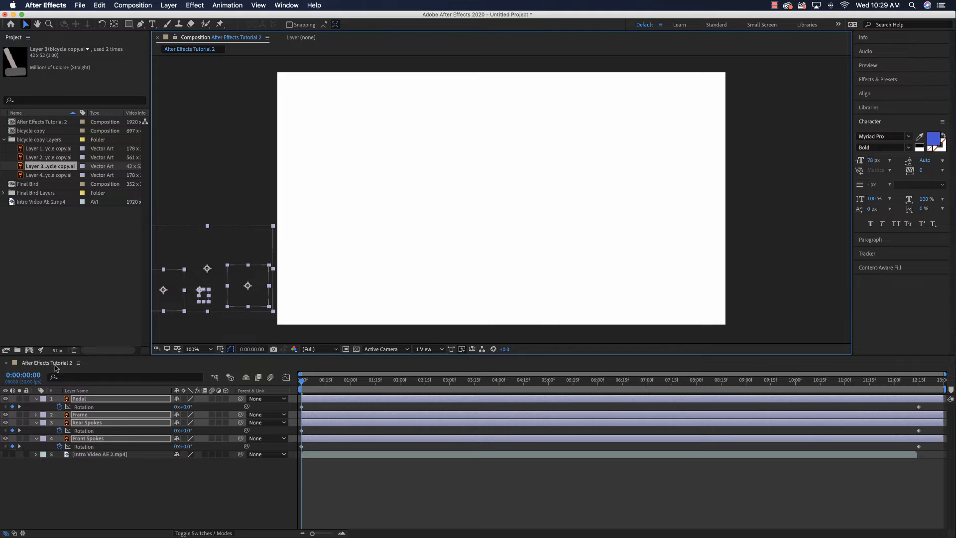
{"action": "key", "text": "p"}
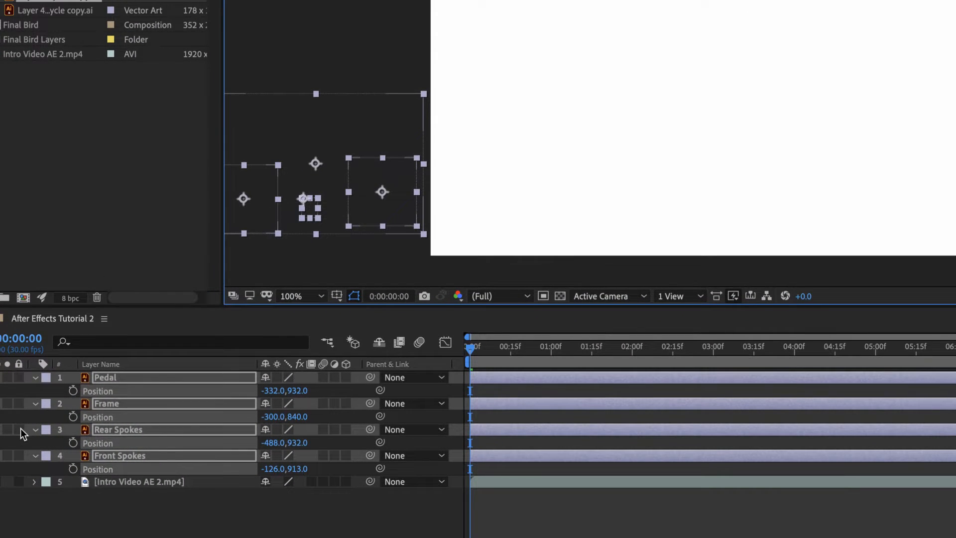
{"action": "left_click", "coordinate": [73, 391]}
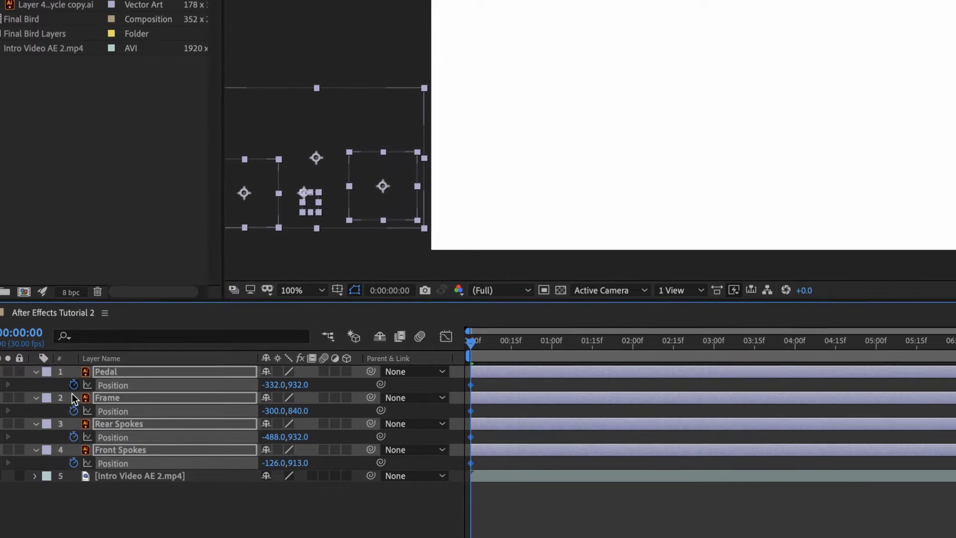
- At 0:00:12:15, move the bicycle horizontally past the frame's right edge, with Frame at about 2218, 840, and turn the intro video's visibility back on
{"action": "left_click_drag", "start_coordinate": [301, 381], "coordinate": [919, 377]}
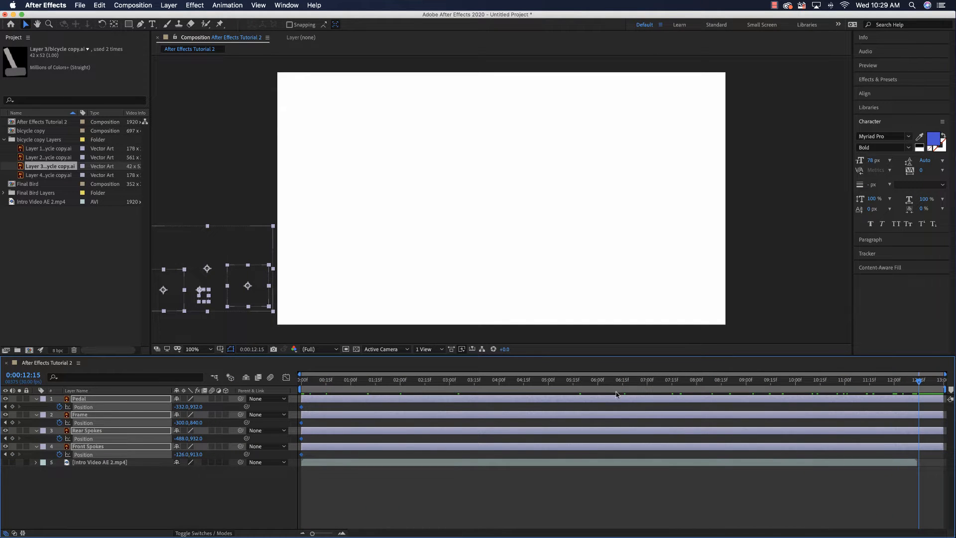
{"action": "left_click", "coordinate": [236, 283]}
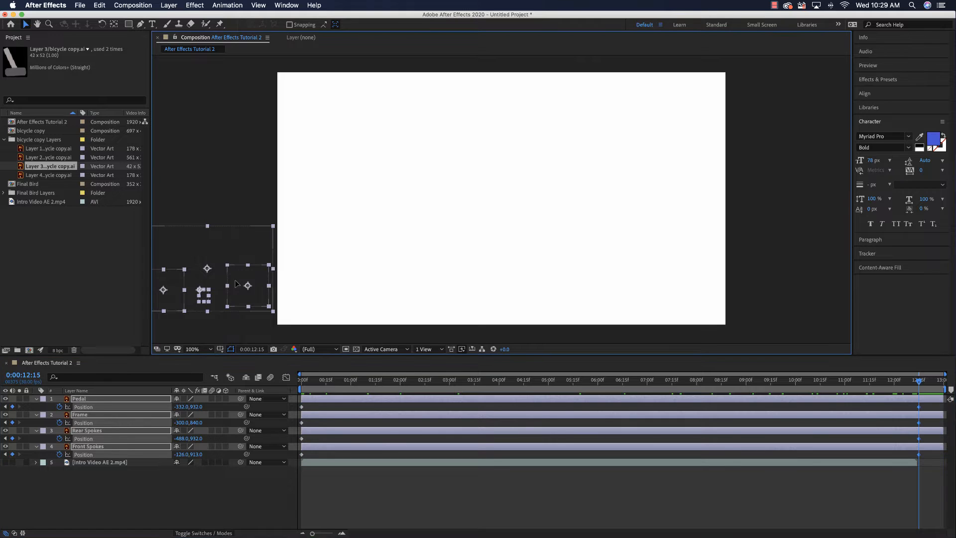
{"action": "left_click_drag", "start_coordinate": [236, 284], "coordinate": [937, 283]}
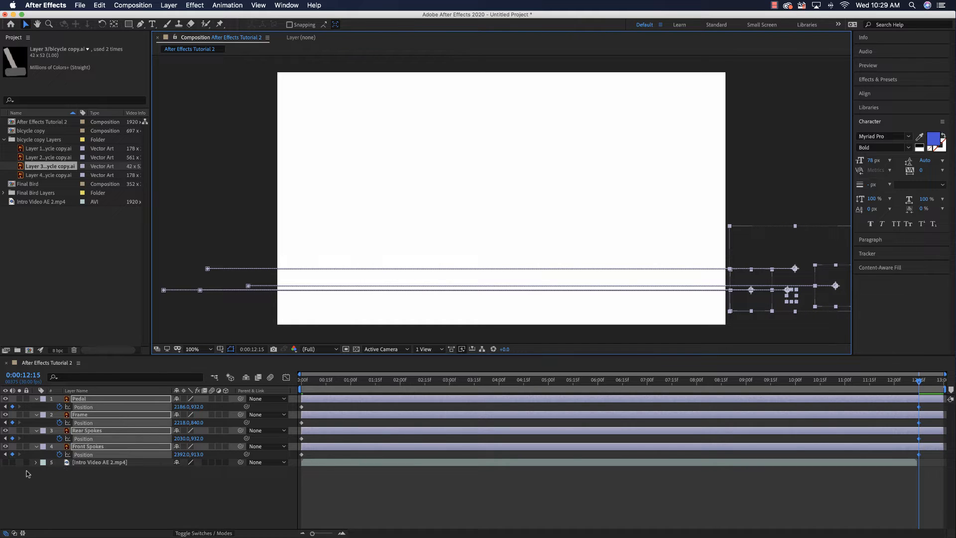
{"action": "left_click", "coordinate": [5, 463]}
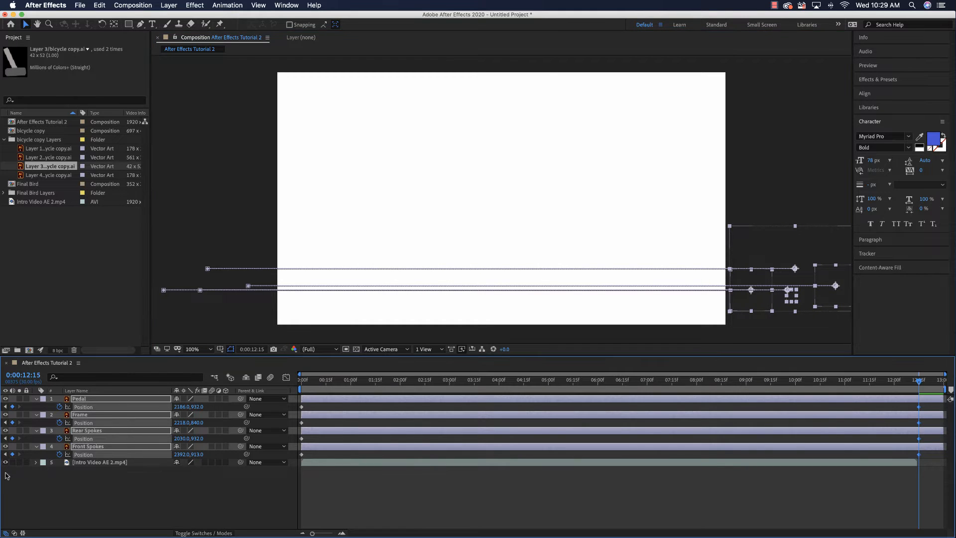
- Preview the bicycle ride from the start of the composition and return to 0:00:00:00
{"action": "left_click", "coordinate": [301, 382]}
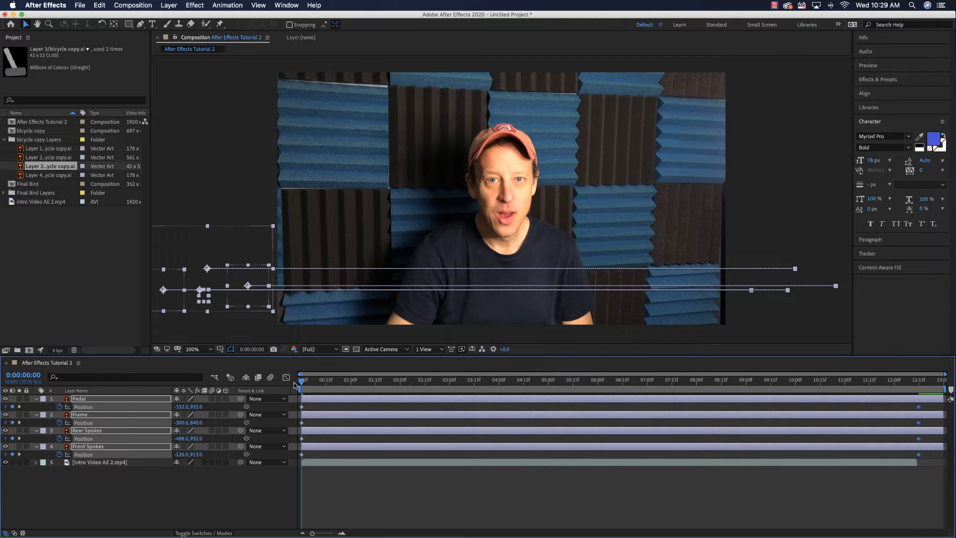
{"action": "key", "text": "space"}
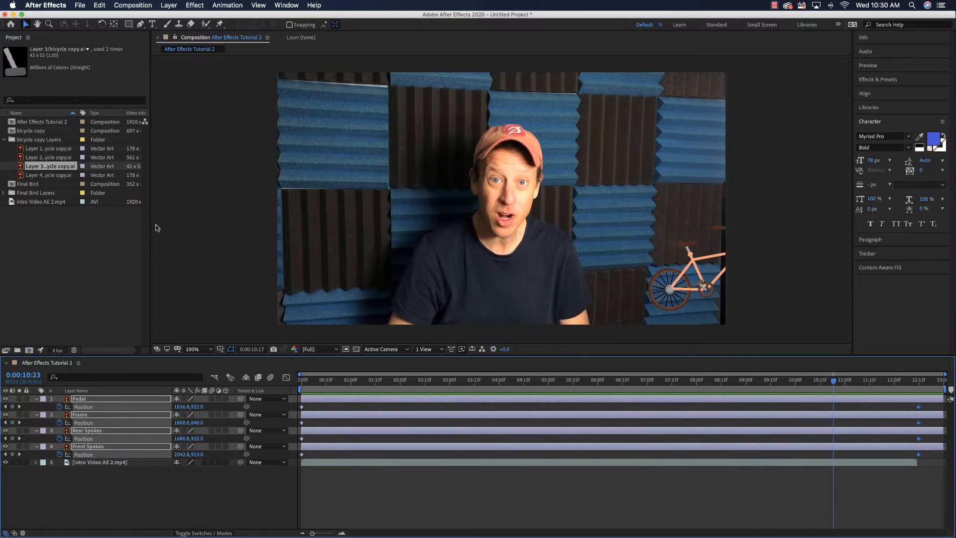
{"action": "key", "text": "space"}
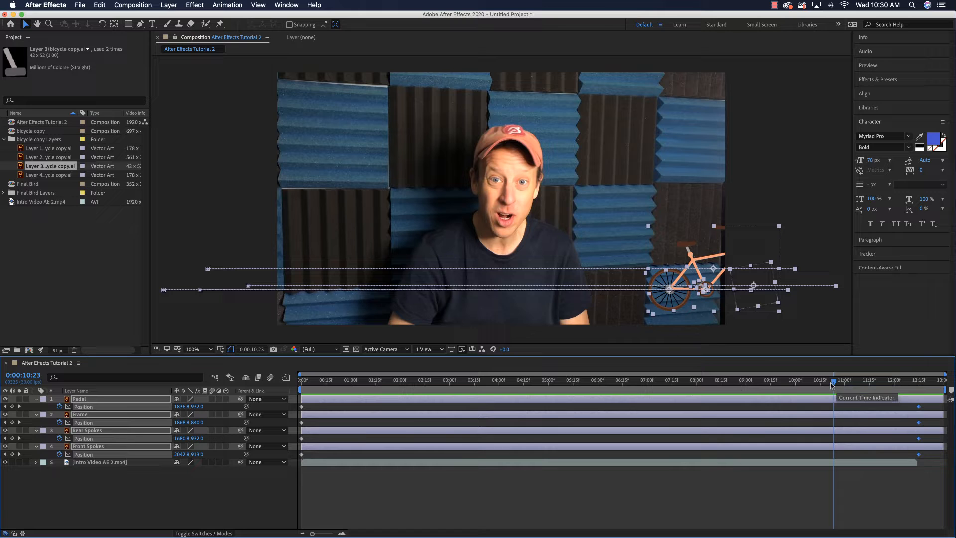
{"action": "left_click_drag", "start_coordinate": [833, 381], "coordinate": [279, 376]}
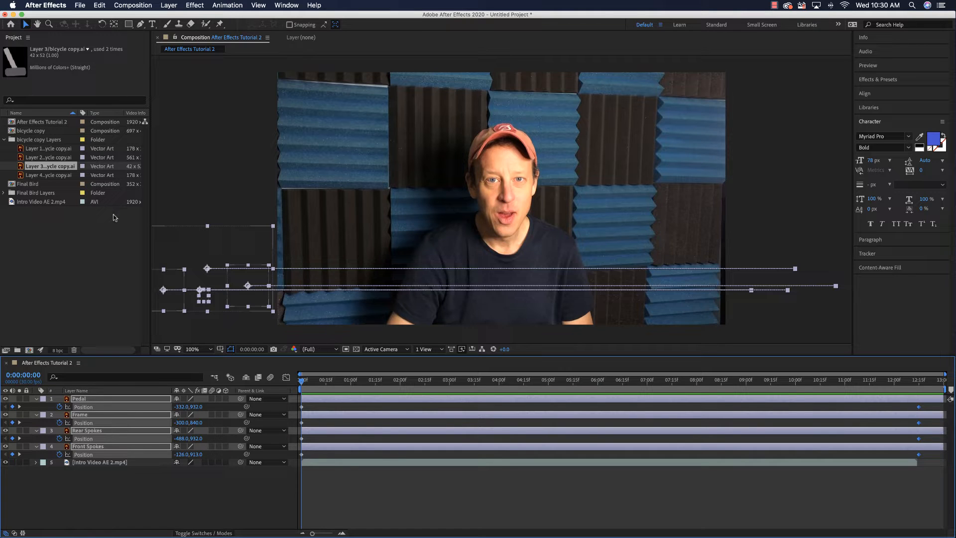
- Add the three Final Bird layers to the composition, directly above the intro video and below the bicycle layers
{"action": "left_click", "coordinate": [4, 140]}
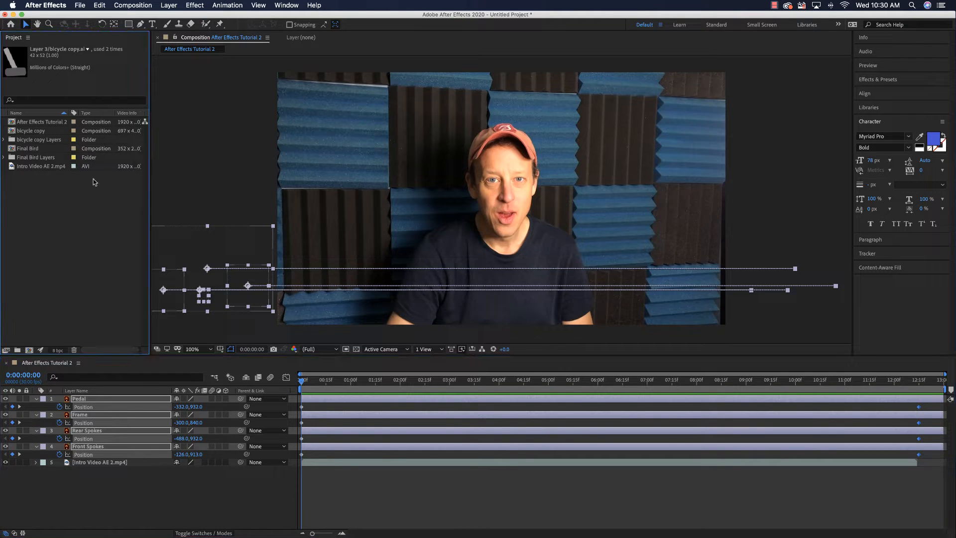
{"action": "left_click", "coordinate": [4, 157]}
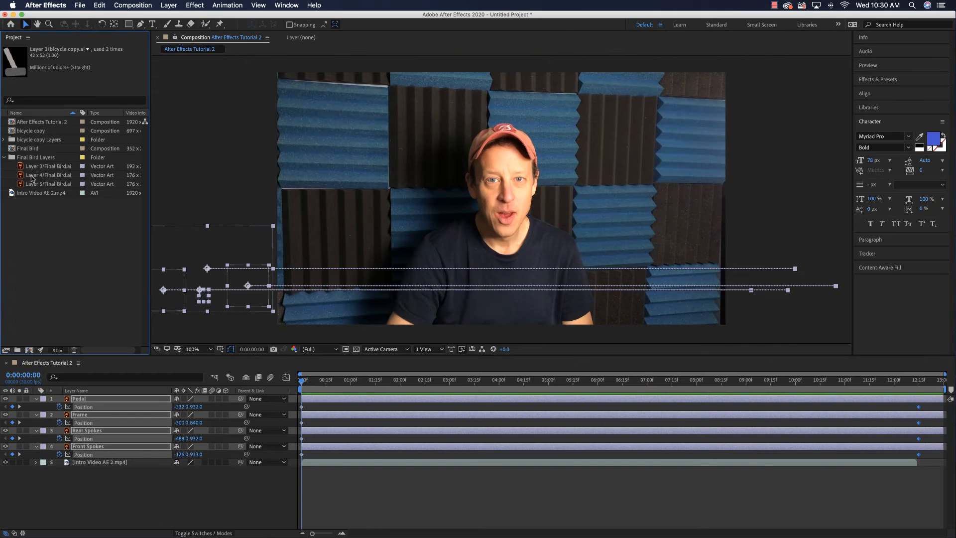
{"action": "left_click", "coordinate": [35, 168]}
{"action": "left_click", "coordinate": [38, 176], "text": "shift"}
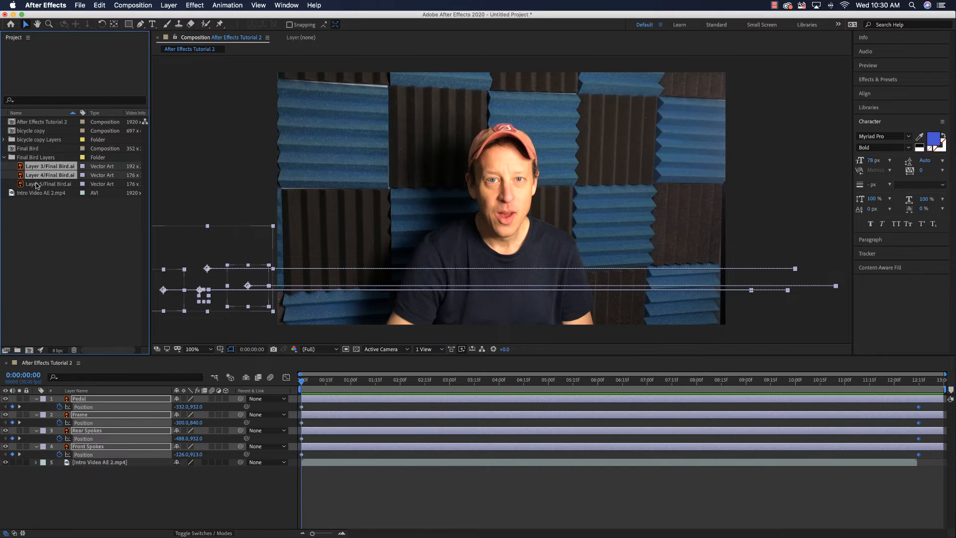
{"action": "left_click", "coordinate": [36, 185], "text": "shift"}
{"action": "left_click_drag", "start_coordinate": [45, 175], "coordinate": [328, 473]}
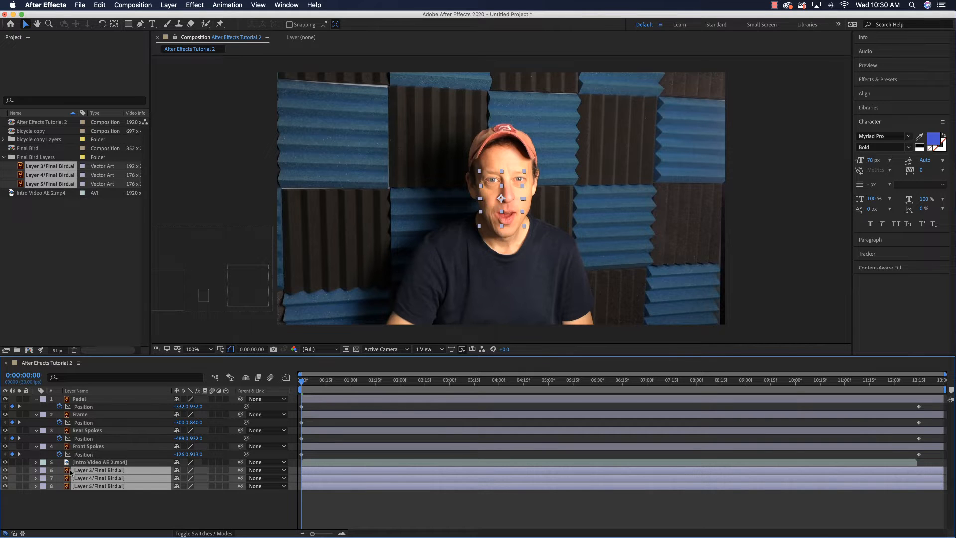
{"action": "left_click_drag", "start_coordinate": [87, 462], "coordinate": [87, 491]}
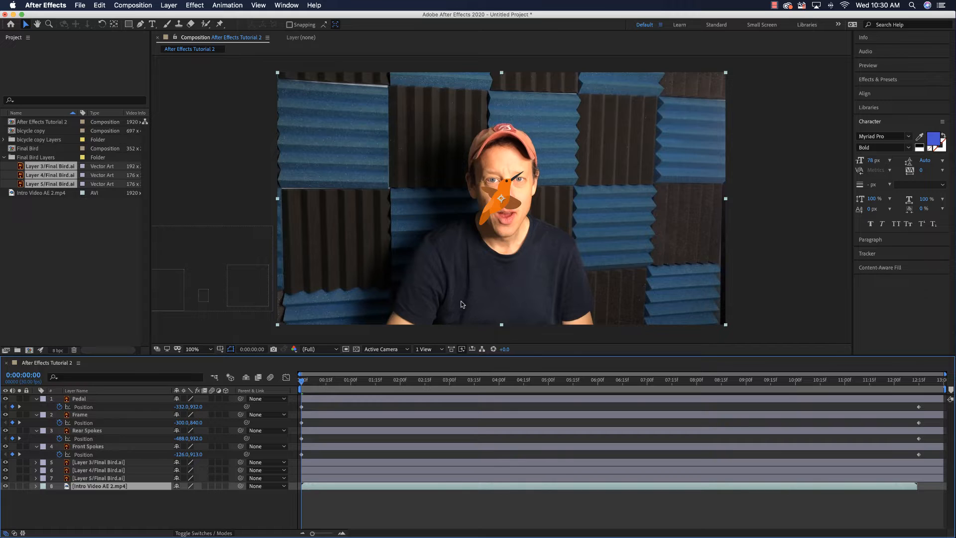
- Identify the artwork in Layer 3/Final Bird.ai and rename that composition layer as Body
{"action": "left_click", "coordinate": [69, 210]}
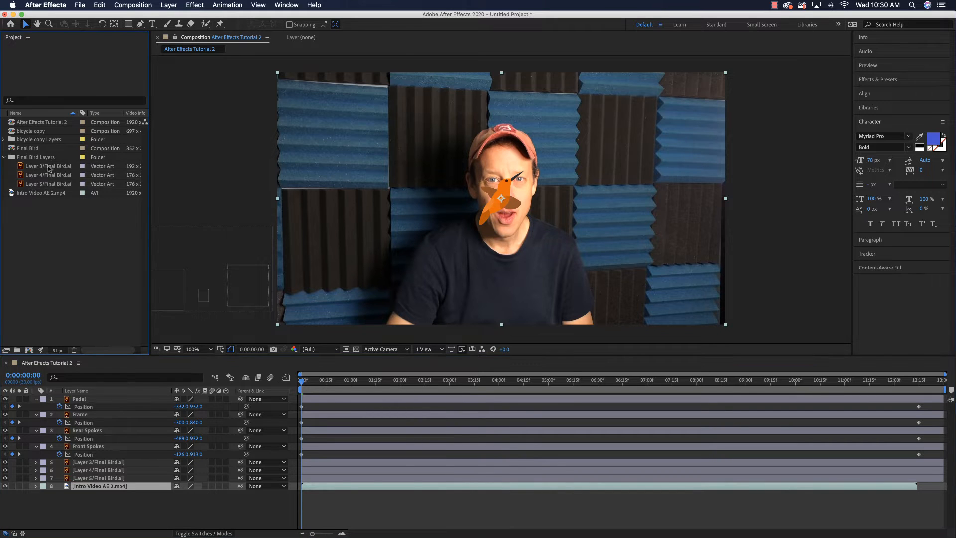
{"action": "left_click", "coordinate": [48, 167]}
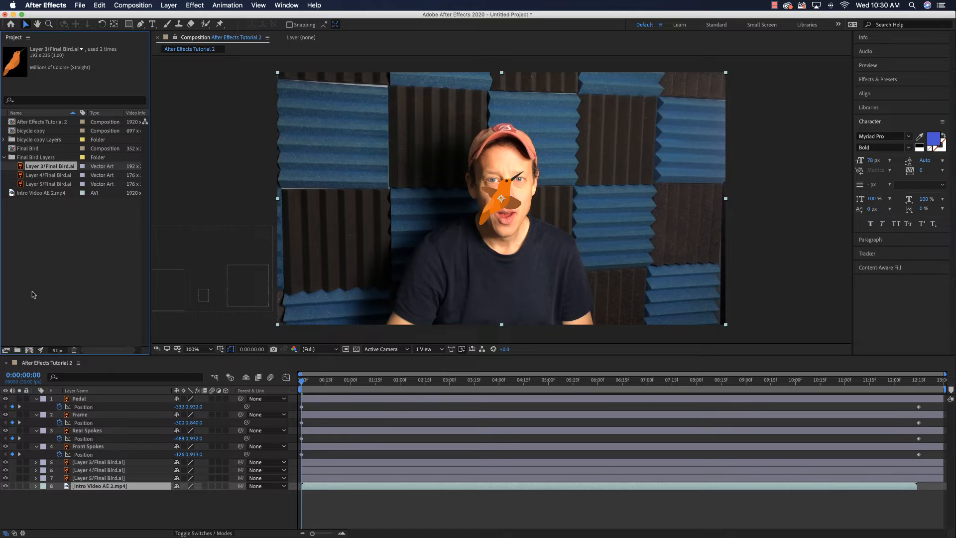
{"action": "left_click", "coordinate": [109, 462]}
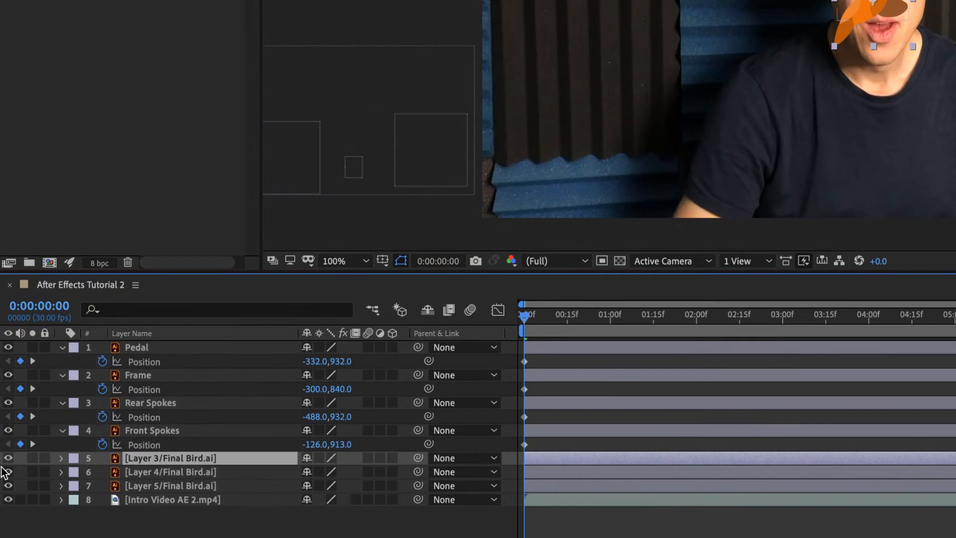
{"action": "key", "text": "Return"}
{"action": "type", "text": "Body"}
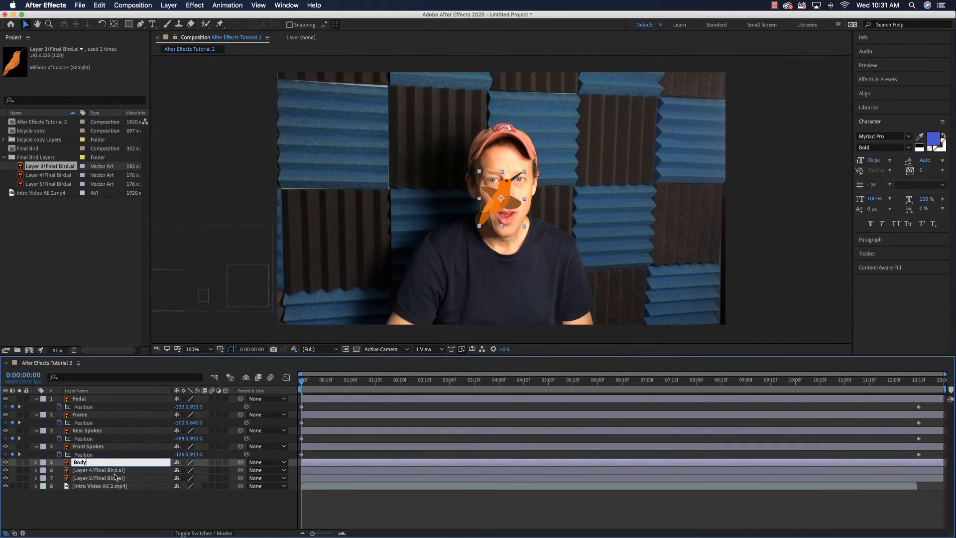
{"action": "left_click", "coordinate": [179, 471]}
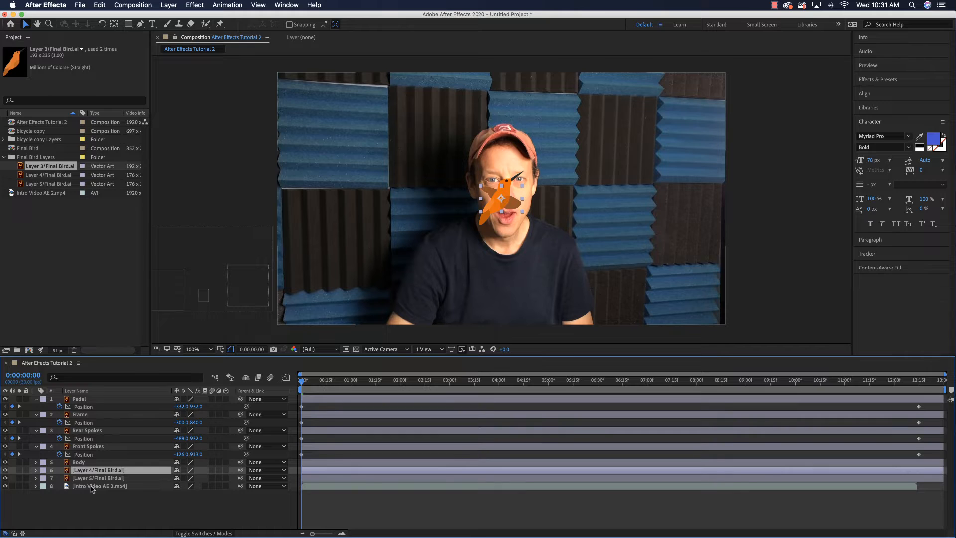
- Move the Body layer between Layer 4/Final Bird.ai and Layer 5/Final Bird.ai in the stacking order
{"action": "left_click", "coordinate": [96, 479]}
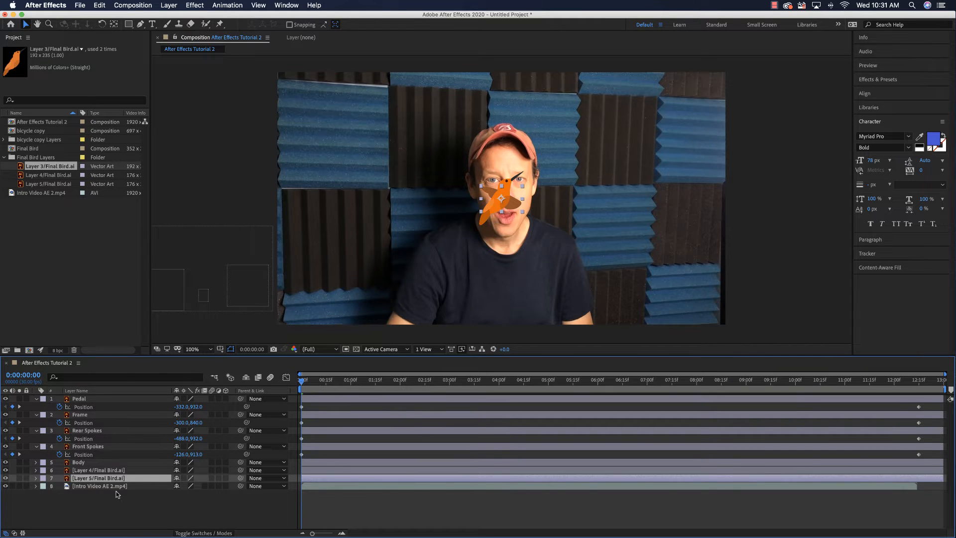
{"action": "left_click", "coordinate": [81, 463]}
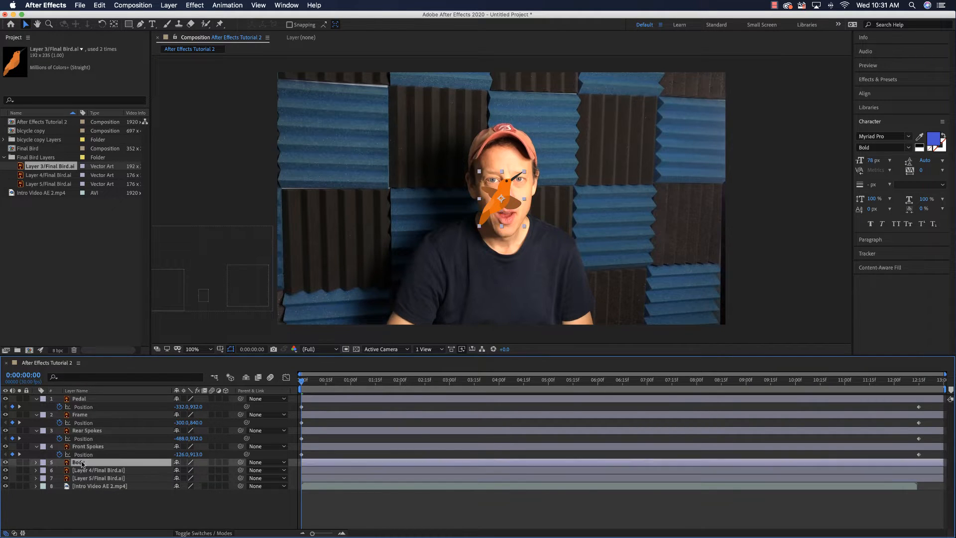
{"action": "left_click_drag", "start_coordinate": [81, 462], "coordinate": [83, 475]}
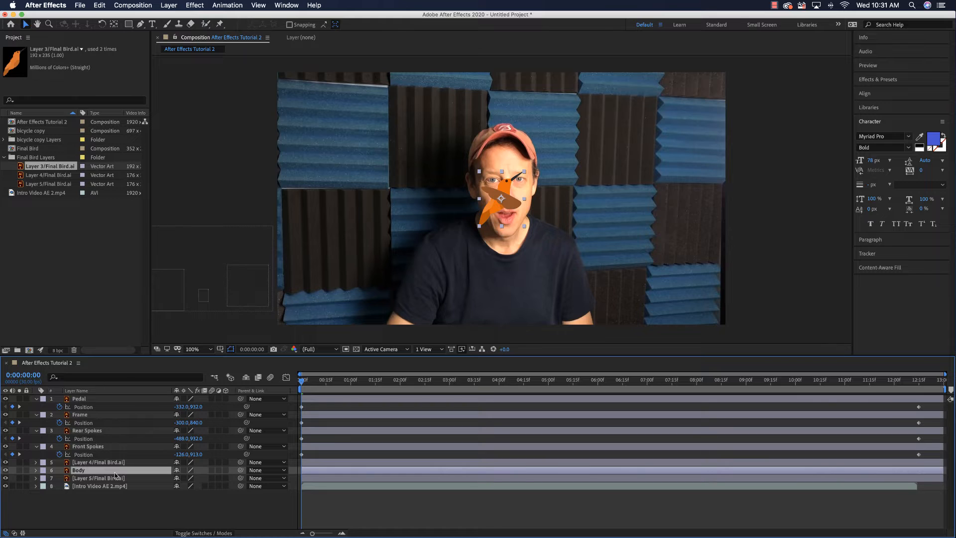
- Shift the Layer 4/Final Bird.ai wing left so its base meets the bird's body, and rename the layer as Front Wing
{"action": "left_click", "coordinate": [87, 462]}
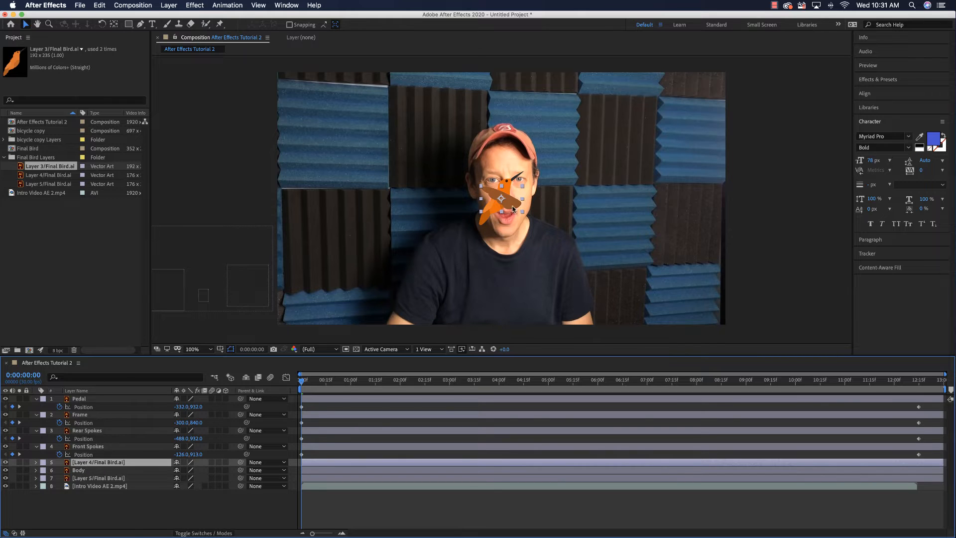
{"action": "left_click_drag", "start_coordinate": [512, 205], "coordinate": [501, 204]}
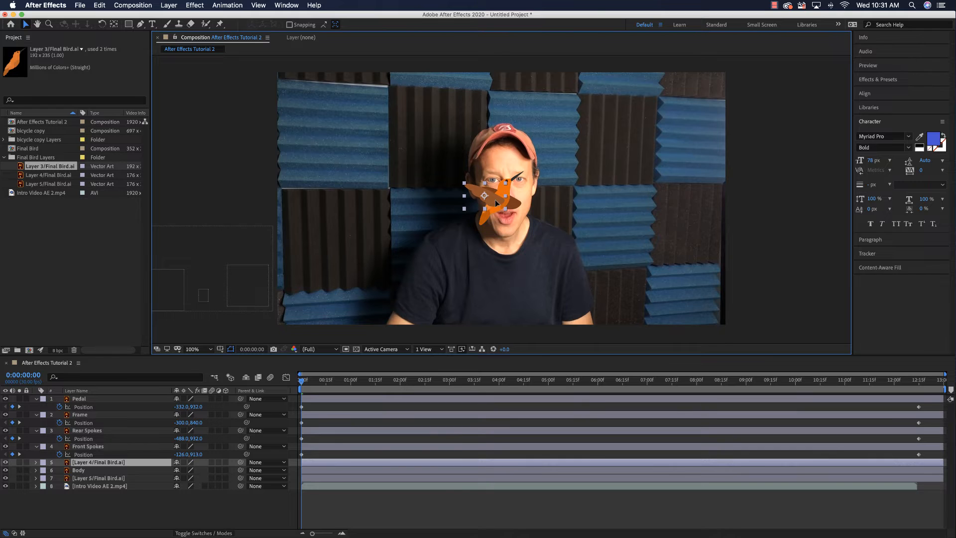
{"action": "key", "text": "Return"}
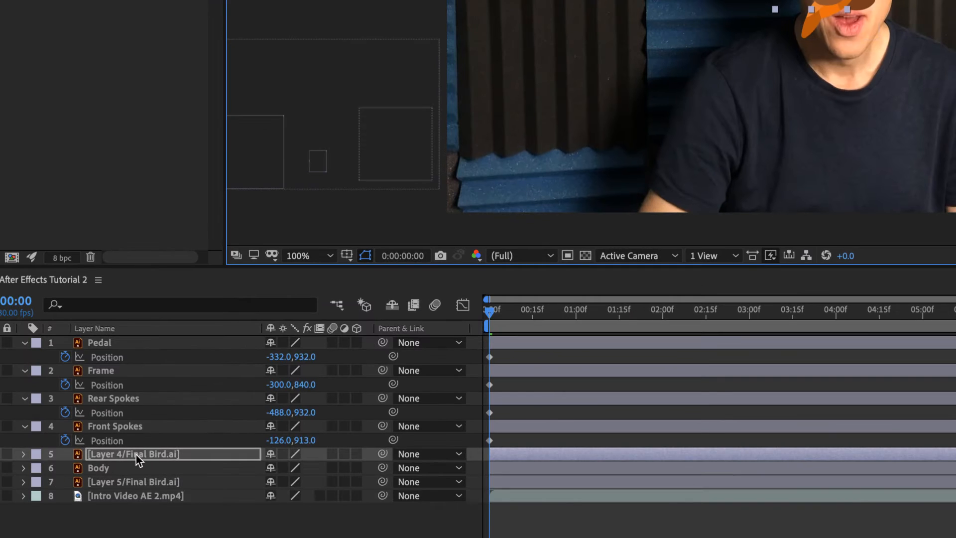
{"action": "key", "text": "Return"}
{"action": "type", "text": "Front Wing"}
{"action": "key", "text": "Return"}
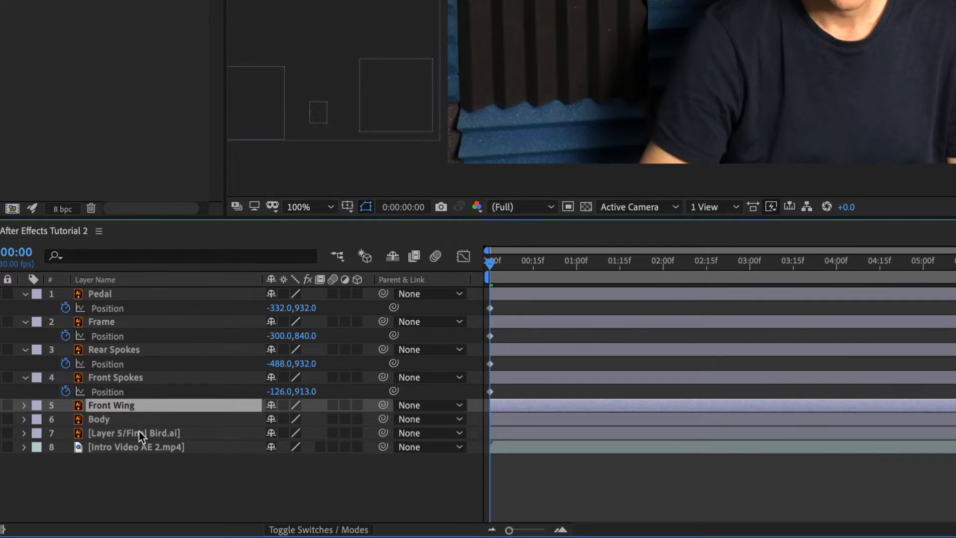
- Rename Layer 5/Final Bird.ai as Back Wing and move it up and left so it sits just behind the front wing
{"action": "left_click", "coordinate": [139, 479]}
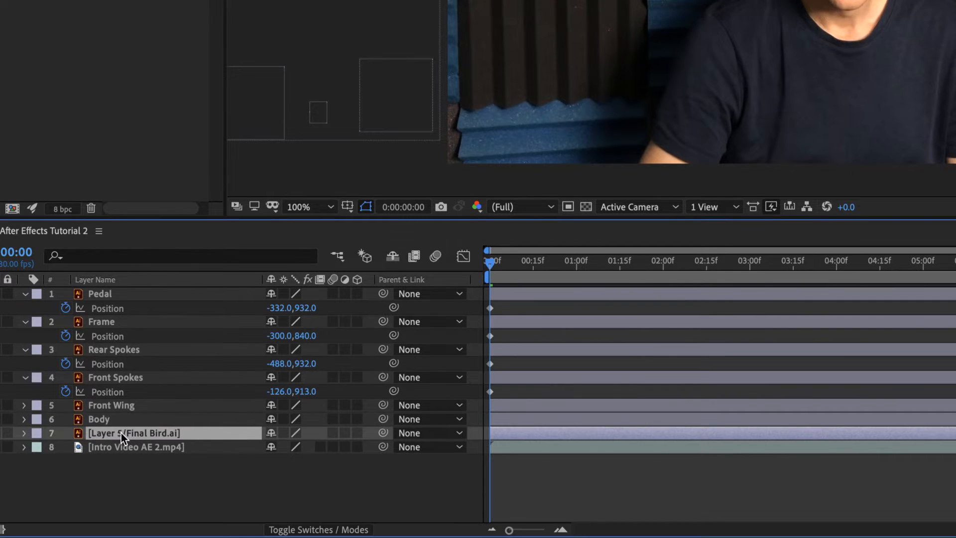
{"action": "key", "text": "Return"}
{"action": "type", "text": "Back Wing"}
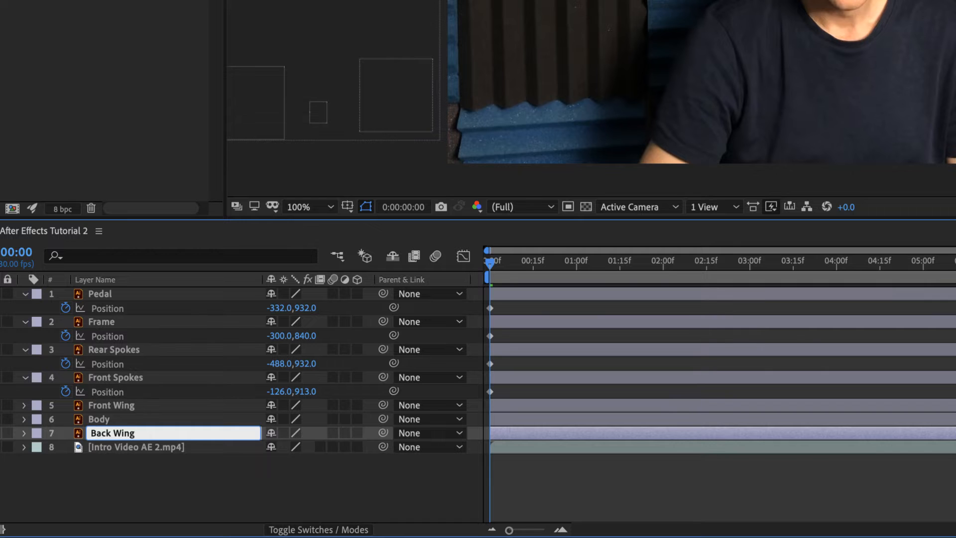
{"action": "key", "text": "Return"}
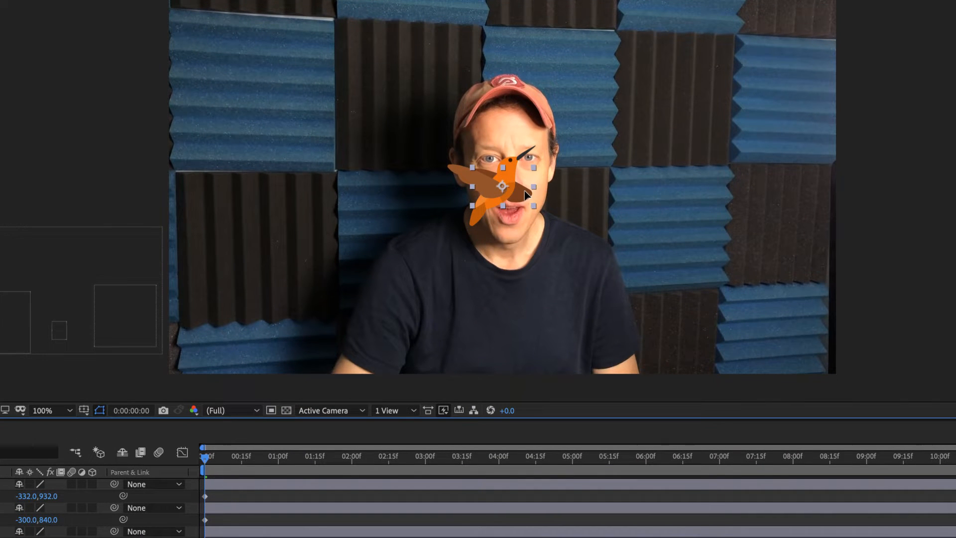
{"action": "left_click_drag", "start_coordinate": [524, 190], "coordinate": [501, 179]}
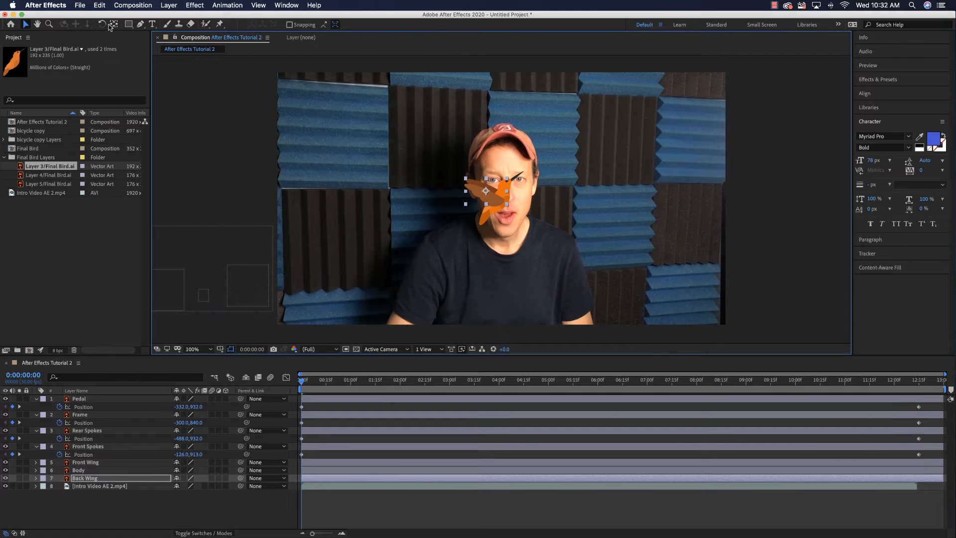
- Move the anchor points of Back Wing and Front Wing to where the wings join the bird's body
{"action": "left_click", "coordinate": [113, 24]}
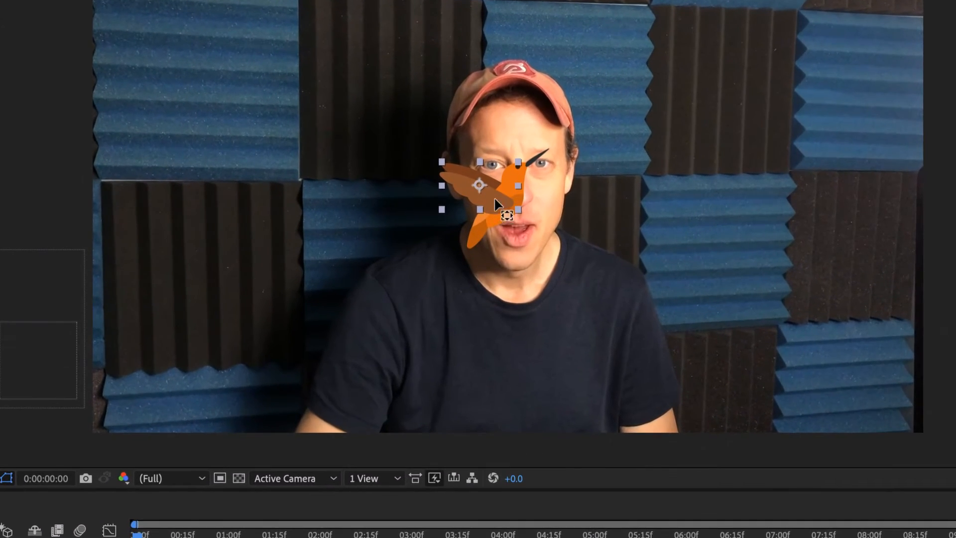
{"action": "left_click_drag", "start_coordinate": [481, 188], "coordinate": [504, 206]}
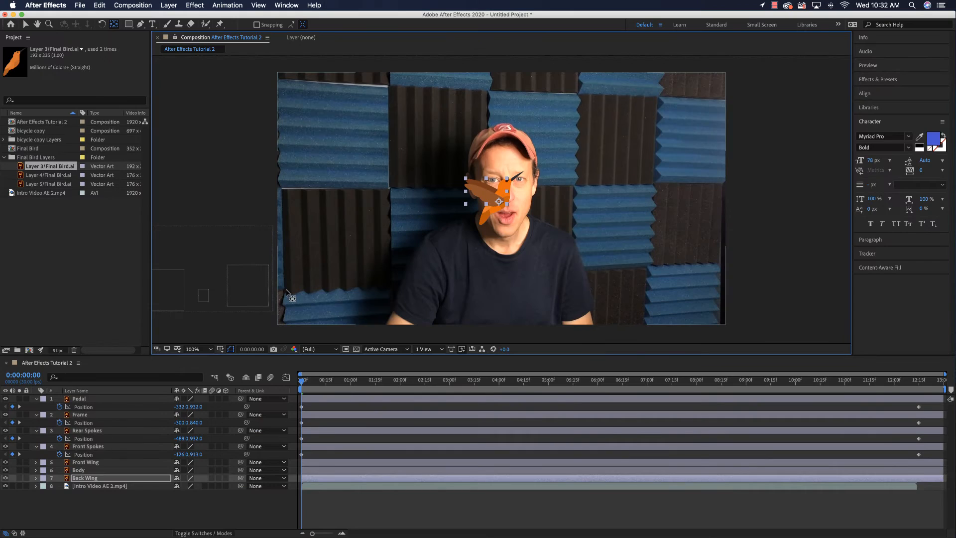
{"action": "left_click", "coordinate": [87, 463]}
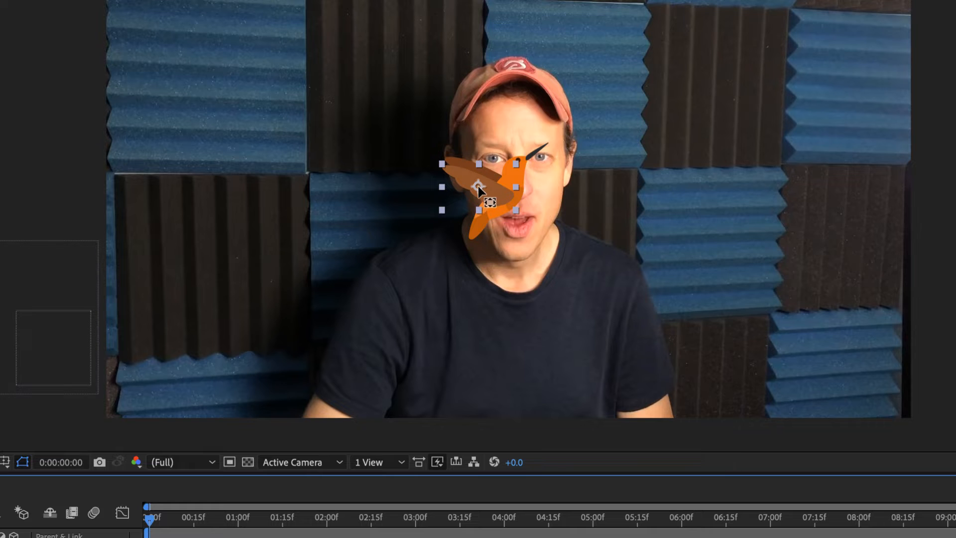
{"action": "left_click_drag", "start_coordinate": [479, 188], "coordinate": [505, 193]}
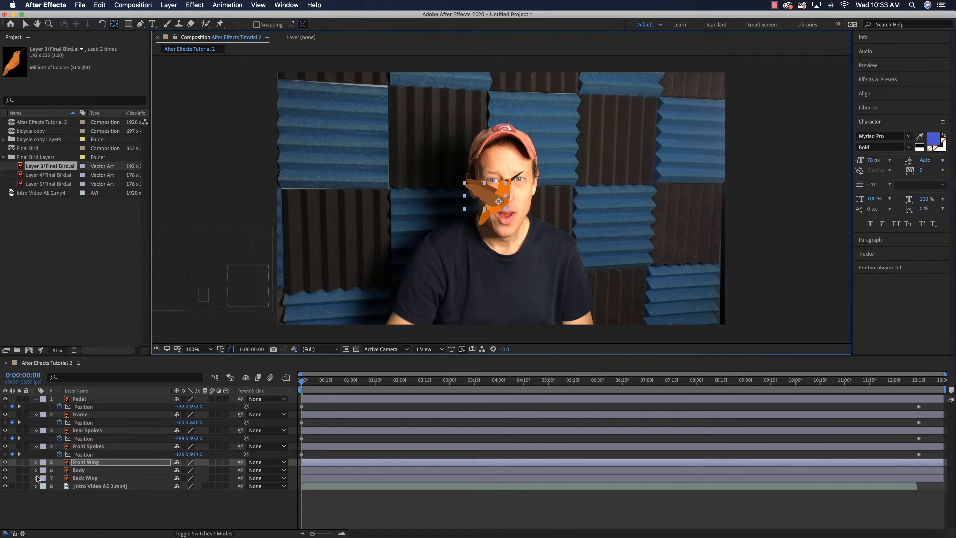
- Hide the intro video and add 100% scale keyframes to Front Wing and Back Wing at 0:00:00:00
{"action": "left_click", "coordinate": [5, 486]}
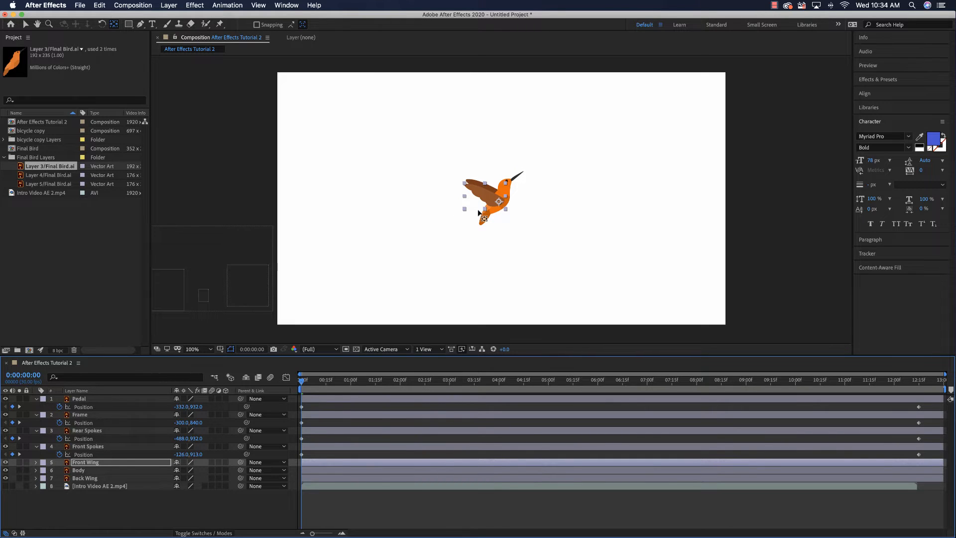
{"action": "left_click", "coordinate": [77, 479], "text": "super"}
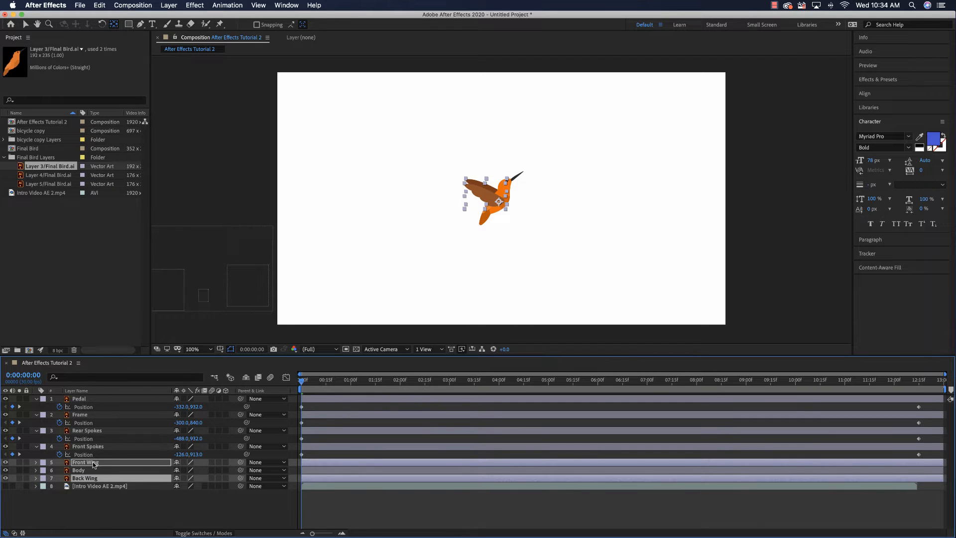
{"action": "left_click", "coordinate": [94, 463], "text": "super"}
{"action": "left_click", "coordinate": [93, 463], "text": "super"}
{"action": "key", "text": "s"}
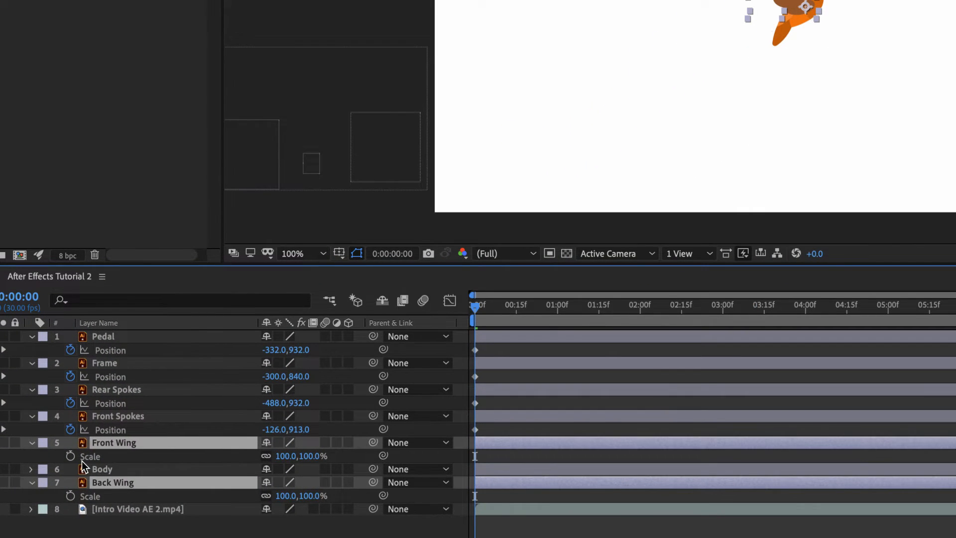
{"action": "left_click", "coordinate": [70, 452]}
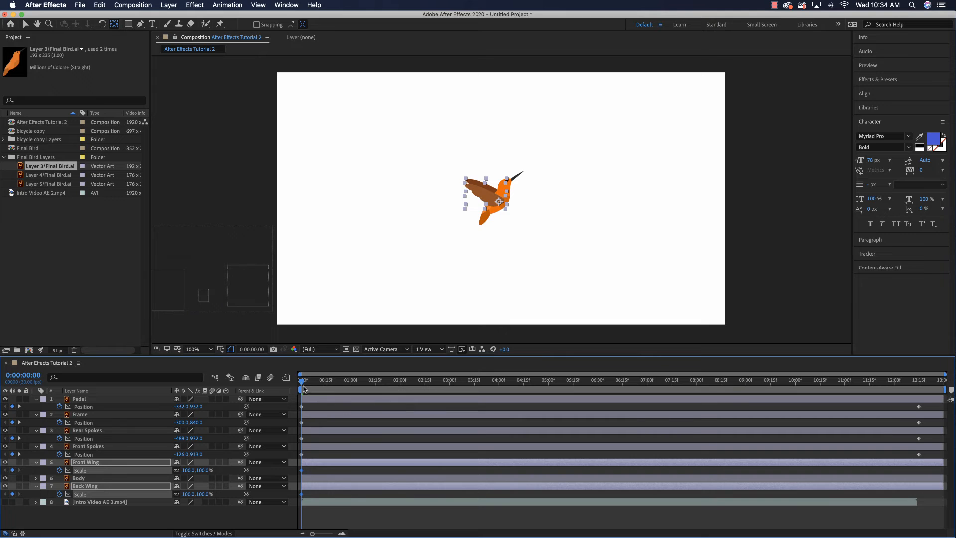
- At 0:00:00:04, flip both wings across the bird's body, scaling Front Wing to about -82.7, 77.8% and Back Wing to about -83.3, 88.1%
{"action": "left_click_drag", "start_coordinate": [301, 383], "coordinate": [309, 383]}
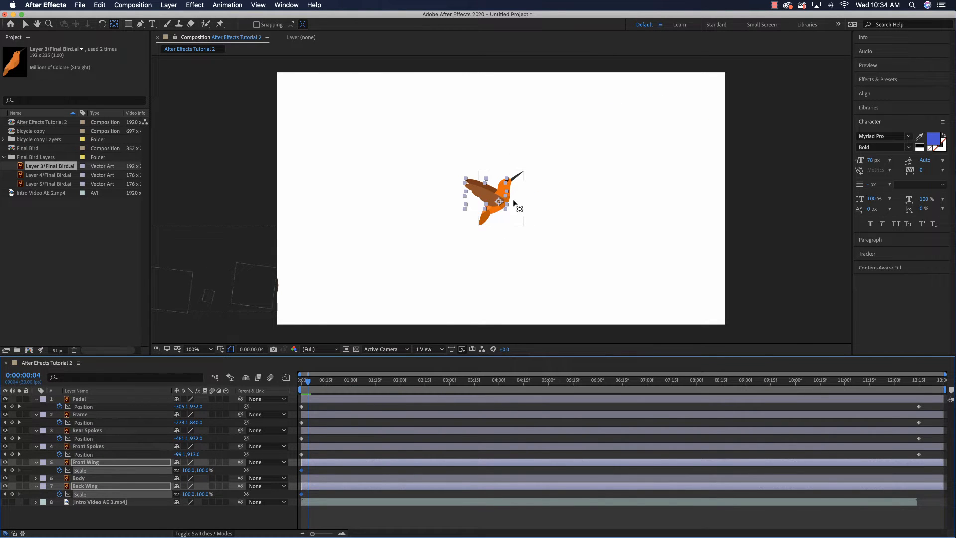
{"action": "left_click", "coordinate": [90, 462]}
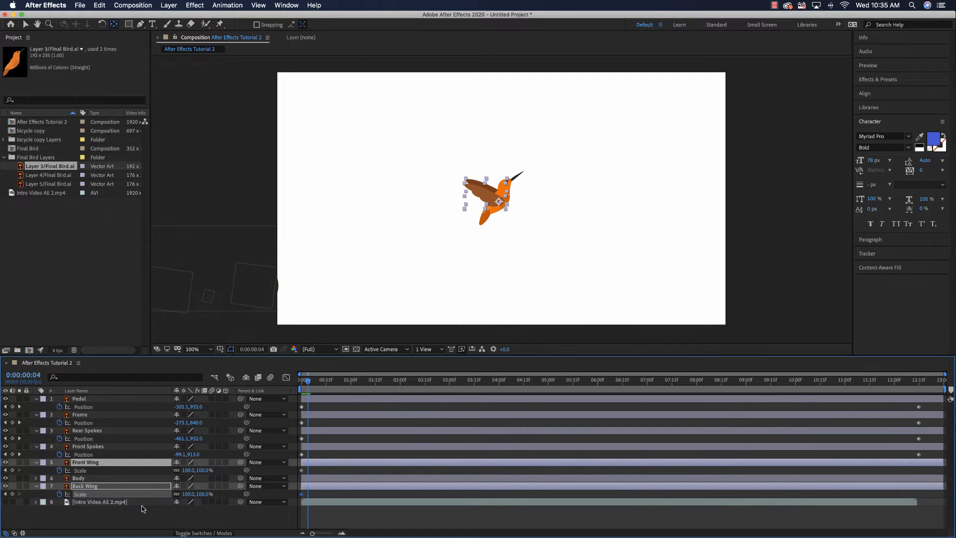
{"action": "key", "text": "F1"}
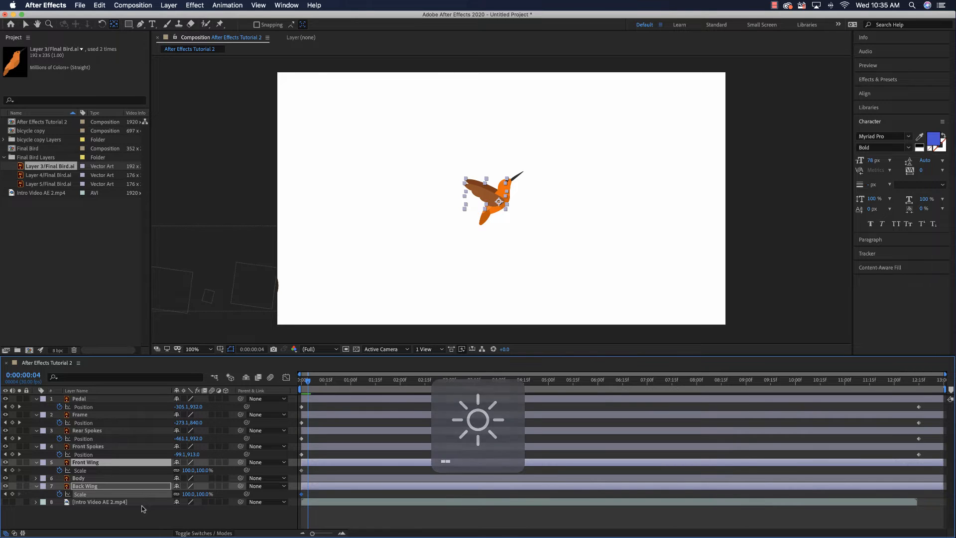
{"action": "left_click", "coordinate": [142, 506]}
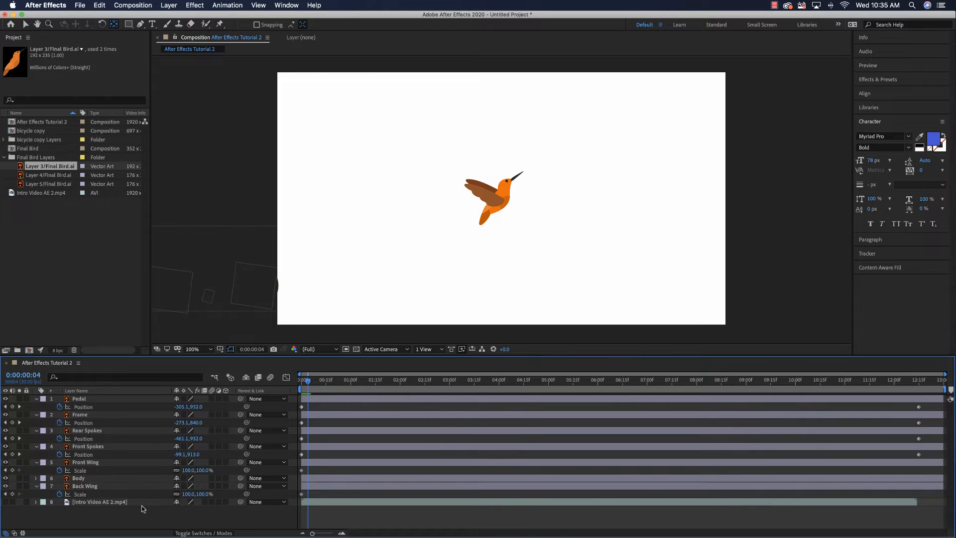
{"action": "left_click", "coordinate": [86, 462]}
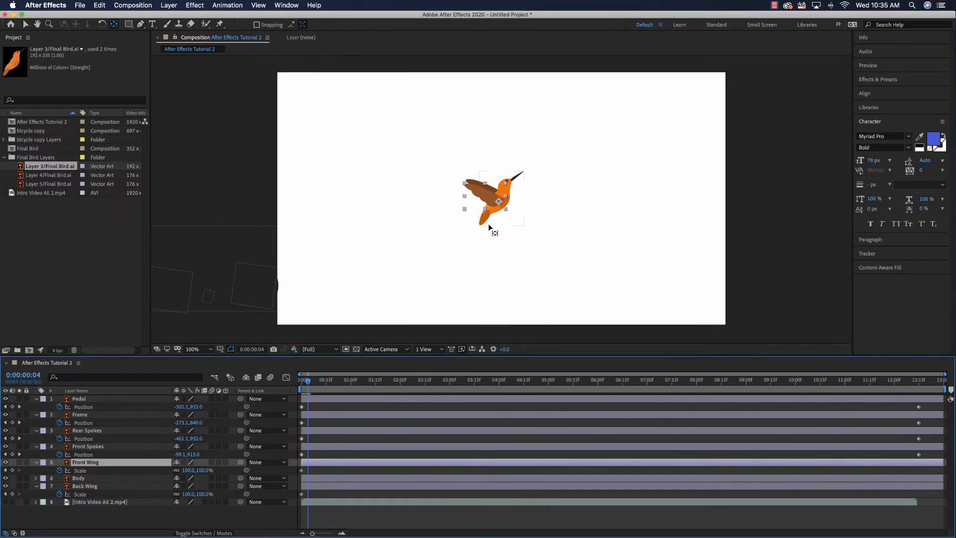
{"action": "key", "text": "v"}
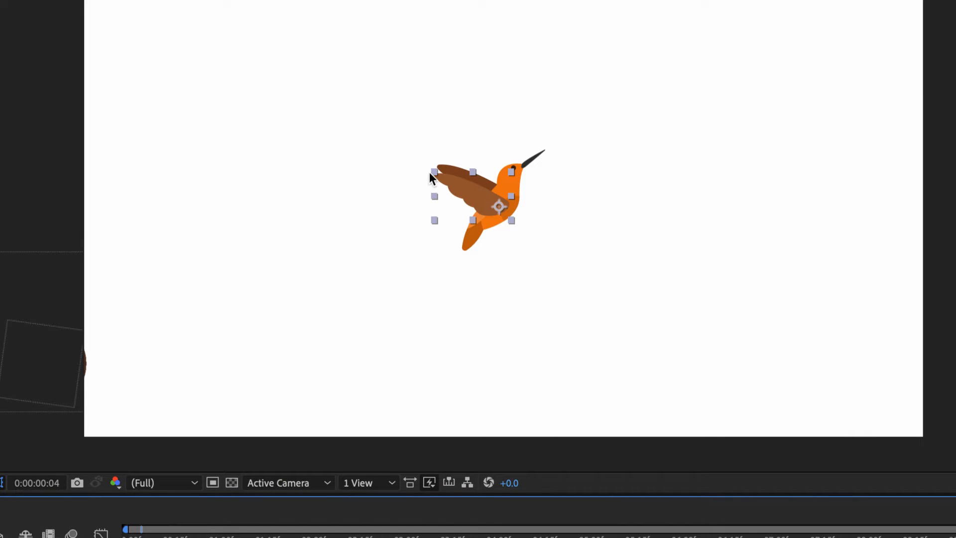
{"action": "left_click_drag", "start_coordinate": [434, 173], "coordinate": [554, 180]}
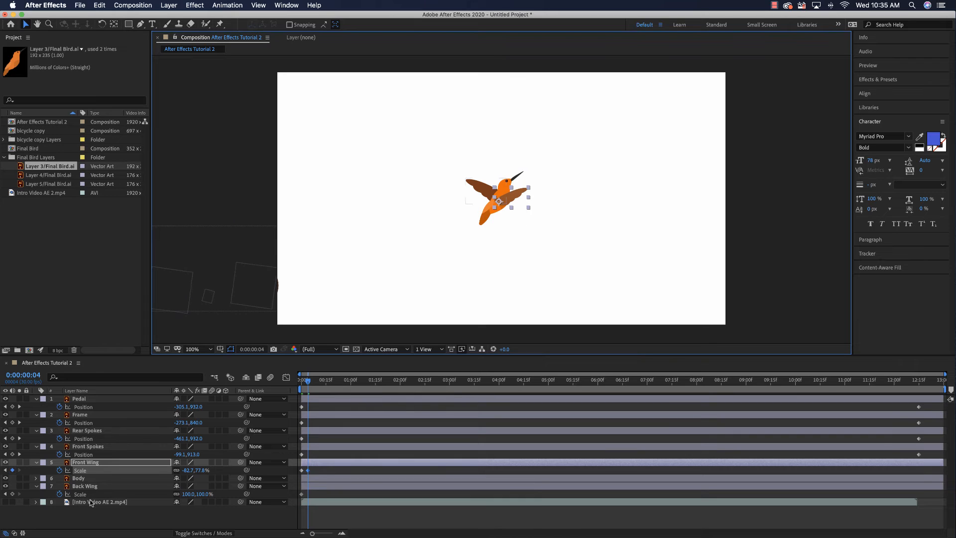
{"action": "left_click", "coordinate": [90, 487]}
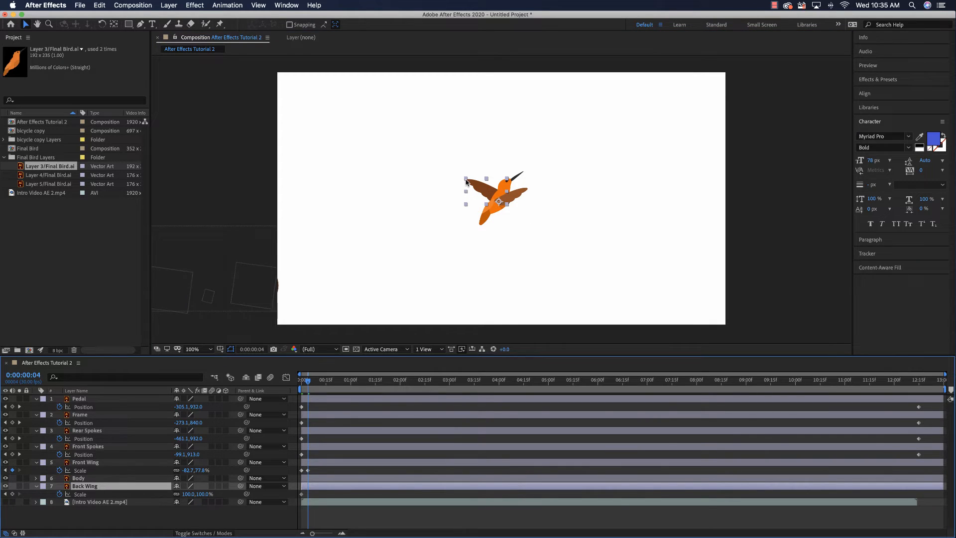
{"action": "left_click_drag", "start_coordinate": [466, 182], "coordinate": [528, 185]}
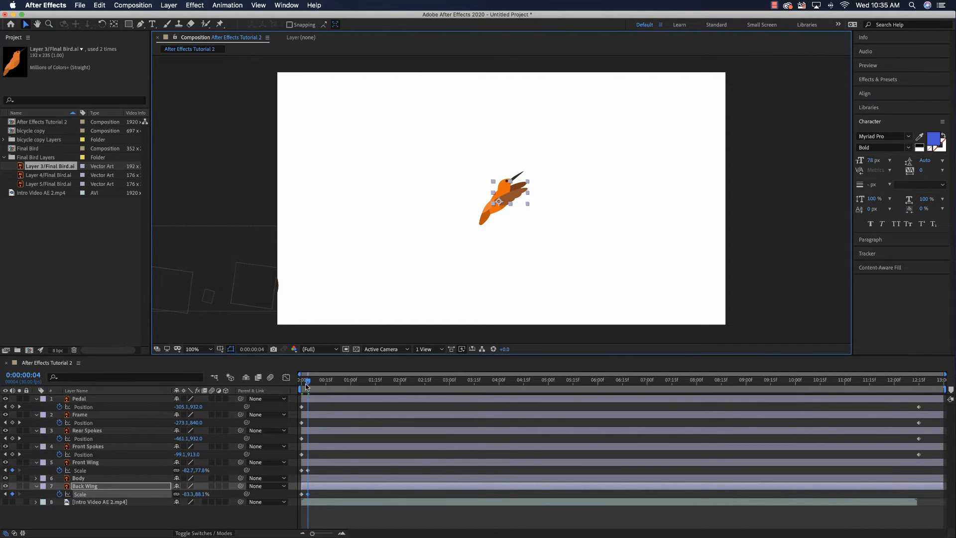
- Set Front Wing's scale to 100, 100% at 0:00:00:08
{"action": "left_click", "coordinate": [30, 374]}
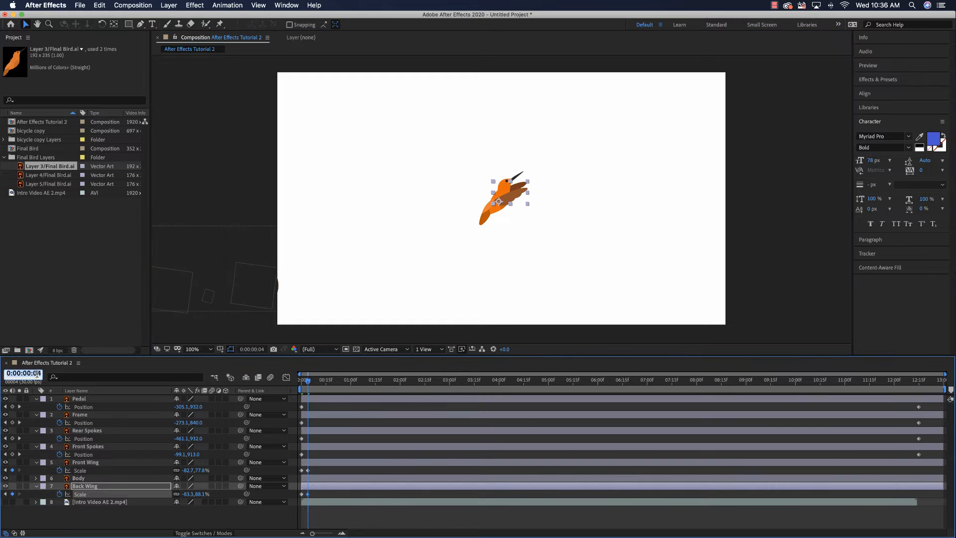
{"action": "left_click", "coordinate": [39, 374]}
{"action": "type", "text": "8"}
{"action": "key", "text": "Return"}
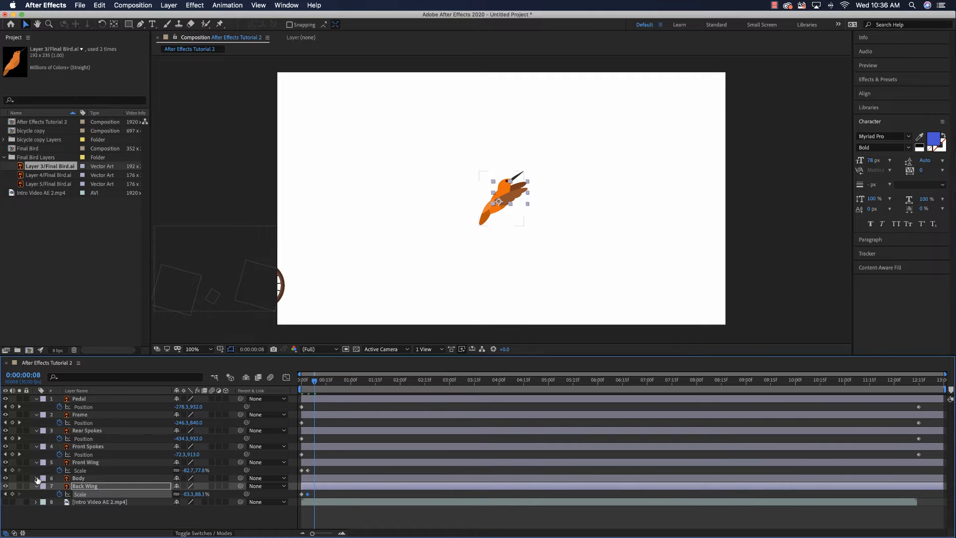
{"action": "left_click", "coordinate": [91, 461]}
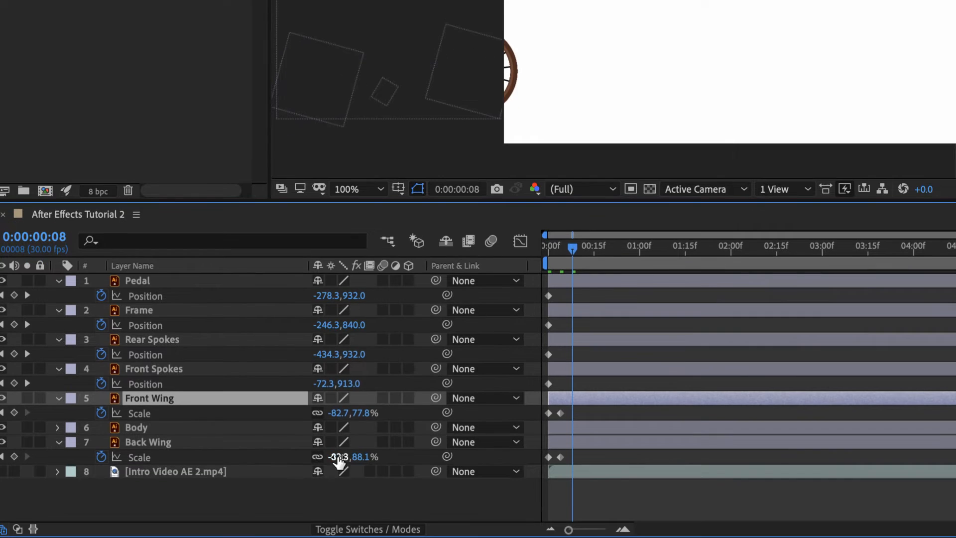
{"action": "left_click", "coordinate": [338, 415]}
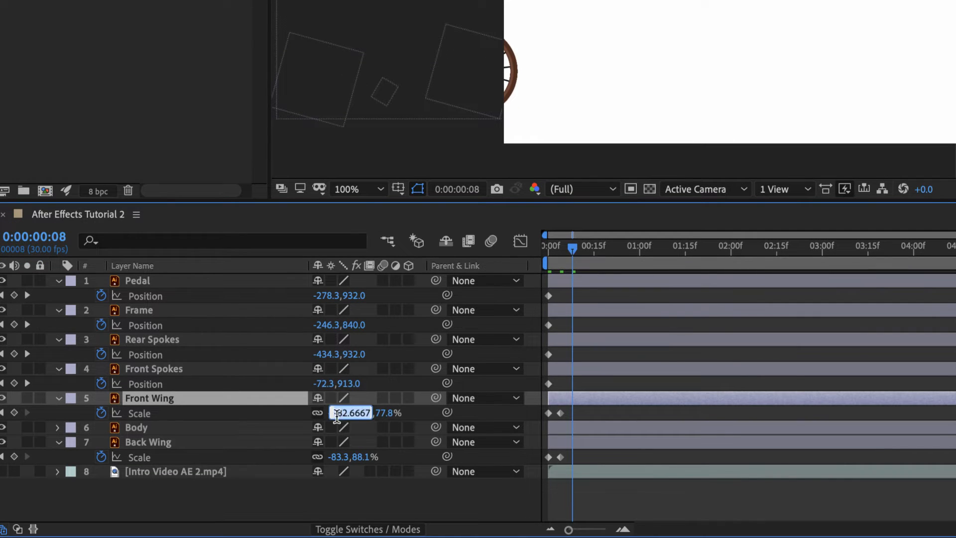
{"action": "type", "text": "100"}
{"action": "key", "text": "Tab"}
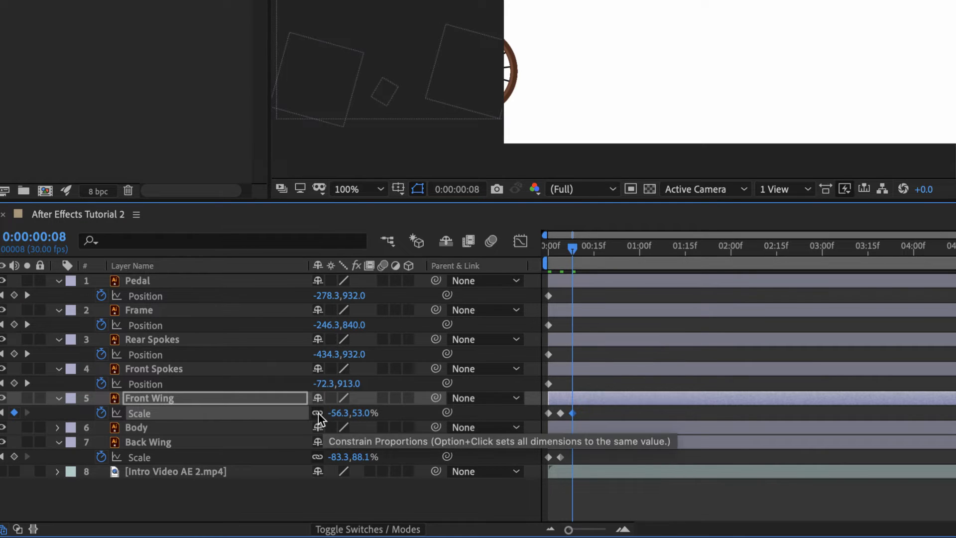
{"action": "left_click", "coordinate": [317, 414]}
{"action": "left_click", "coordinate": [332, 413]}
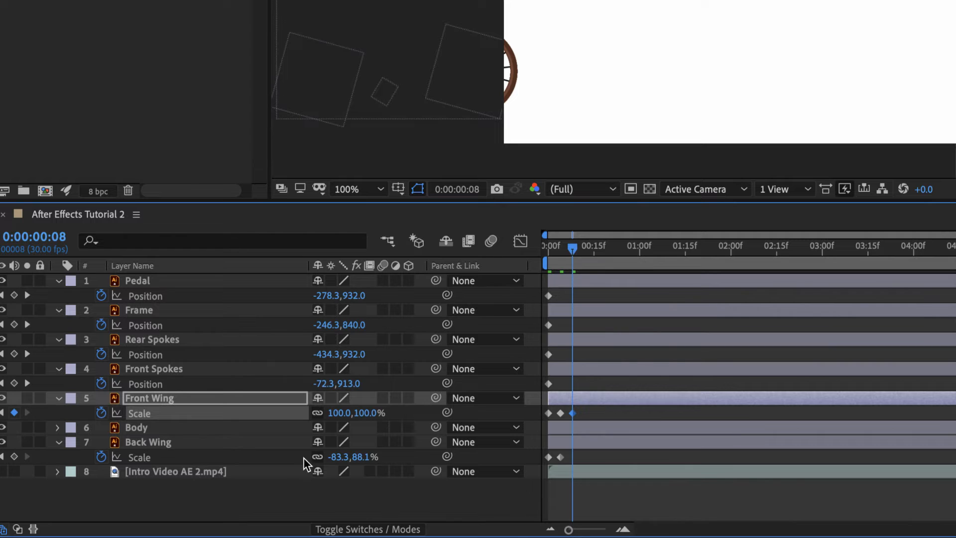
- Set Back Wing's scale to 100, 100% at 0:00:00:08 and constrain its proportions again
{"action": "left_click", "coordinate": [339, 458]}
{"action": "type", "text": "100"}
{"action": "key", "text": "Return"}
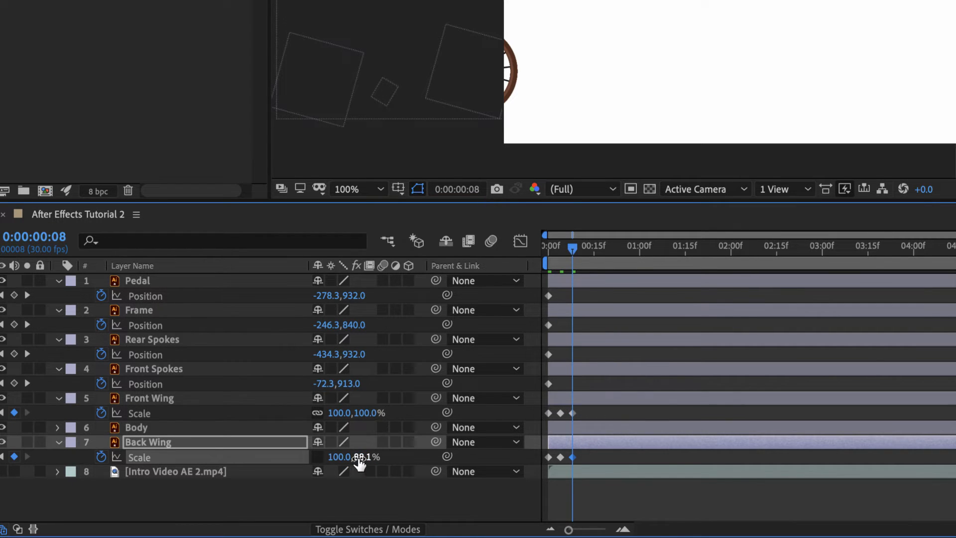
{"action": "left_click", "coordinate": [358, 458]}
{"action": "type", "text": "100"}
{"action": "key", "text": "Return"}
{"action": "left_click", "coordinate": [317, 456]}
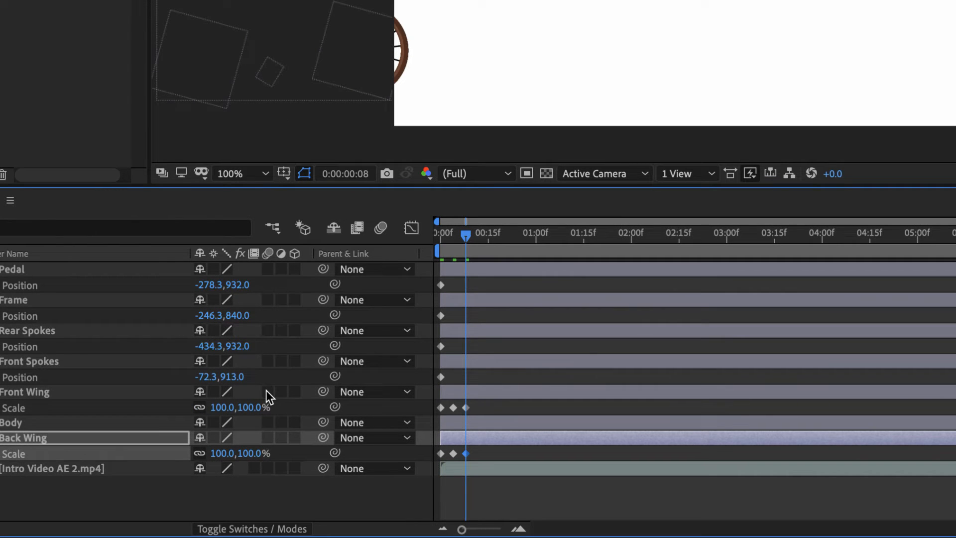
- Enable motion blur for the Front Wing and Back Wing layers and for the composition
{"action": "left_click", "coordinate": [267, 392]}
{"action": "left_click", "coordinate": [267, 437]}
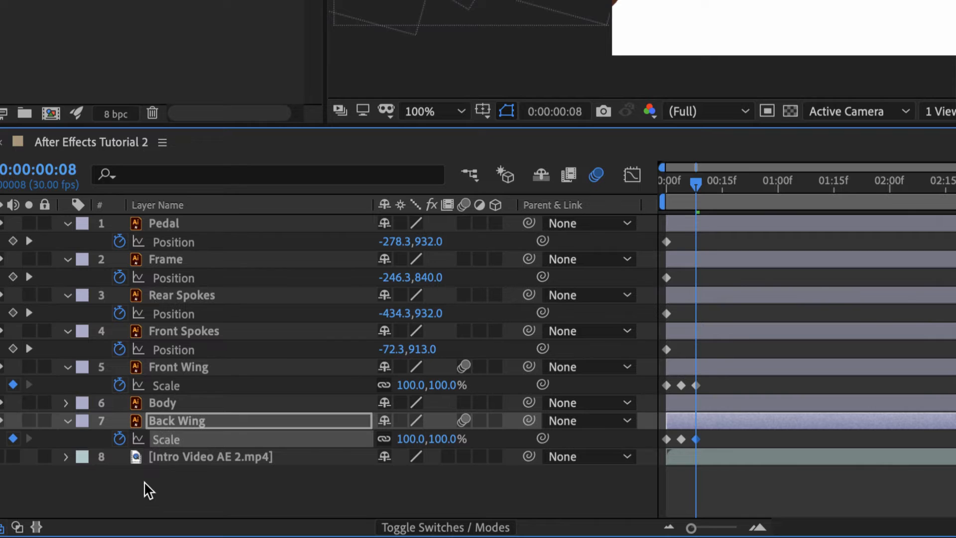
- Add the loopOutDuration expression with type "cycle" to Front Wing's scale
{"action": "left_click", "coordinate": [120, 386], "text": "alt"}
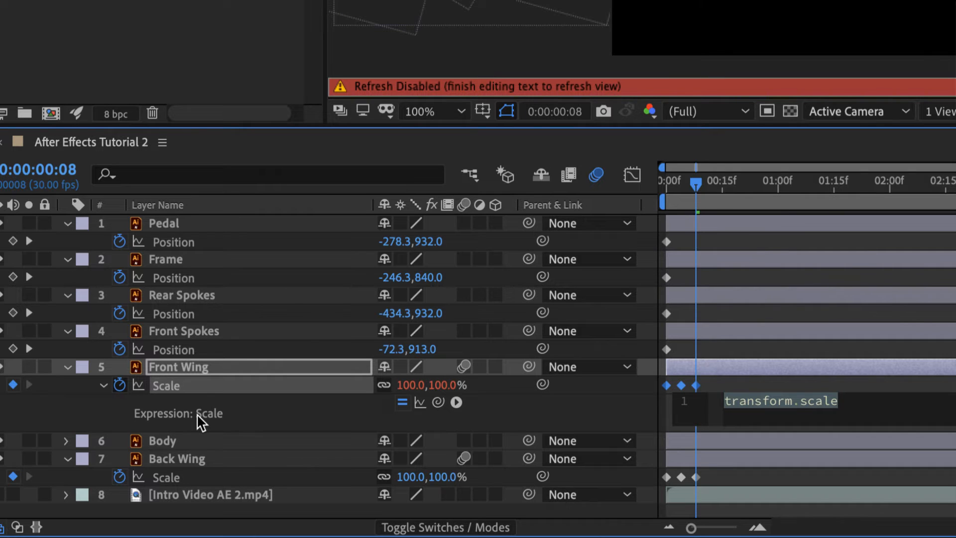
{"action": "left_click", "coordinate": [455, 402]}
{"action": "mouse_move", "coordinate": [517, 435]}
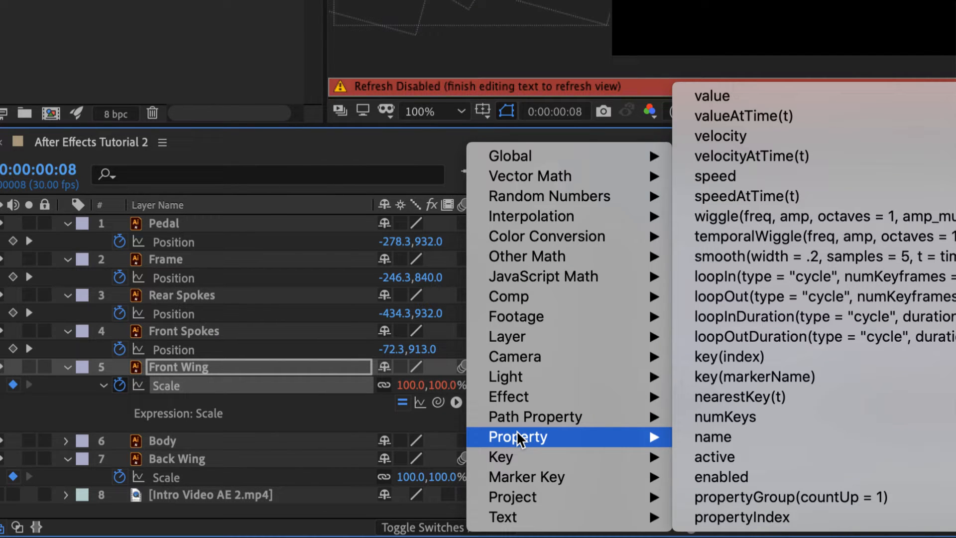
{"action": "left_click", "coordinate": [806, 336]}
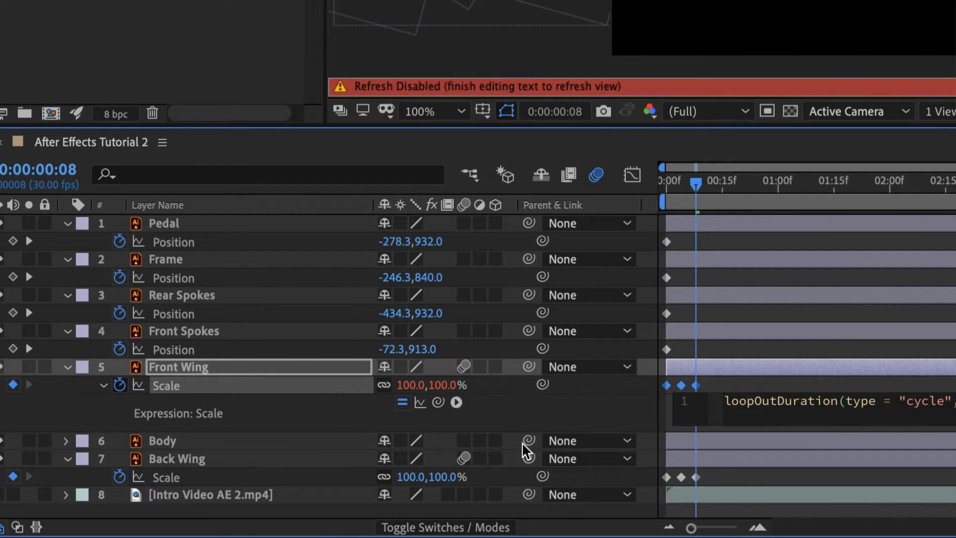
- Add the loopOutDuration expression with type "cycle" to Back Wing's scale and return to 0:00:00:00
{"action": "left_click", "coordinate": [118, 476], "text": "alt"}
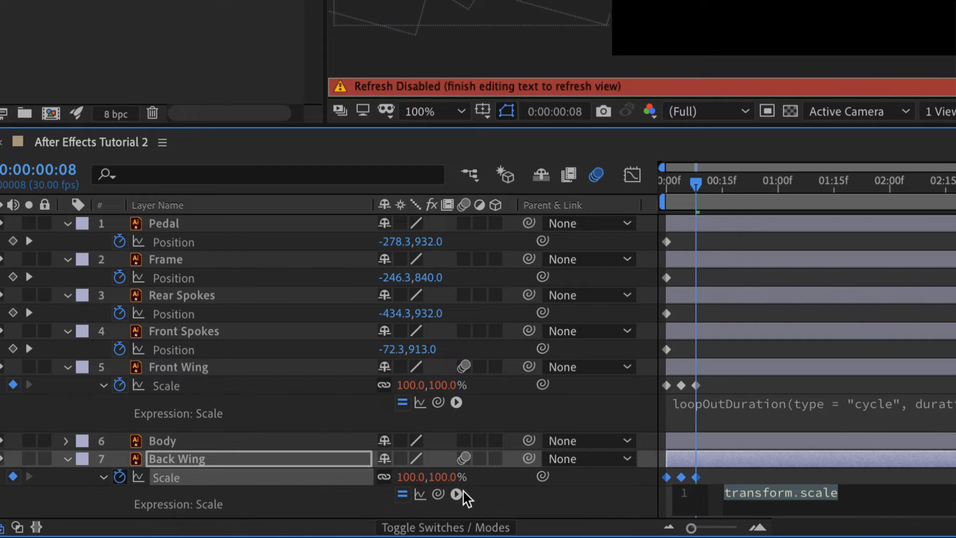
{"action": "left_click", "coordinate": [455, 494]}
{"action": "mouse_move", "coordinate": [558, 436]}
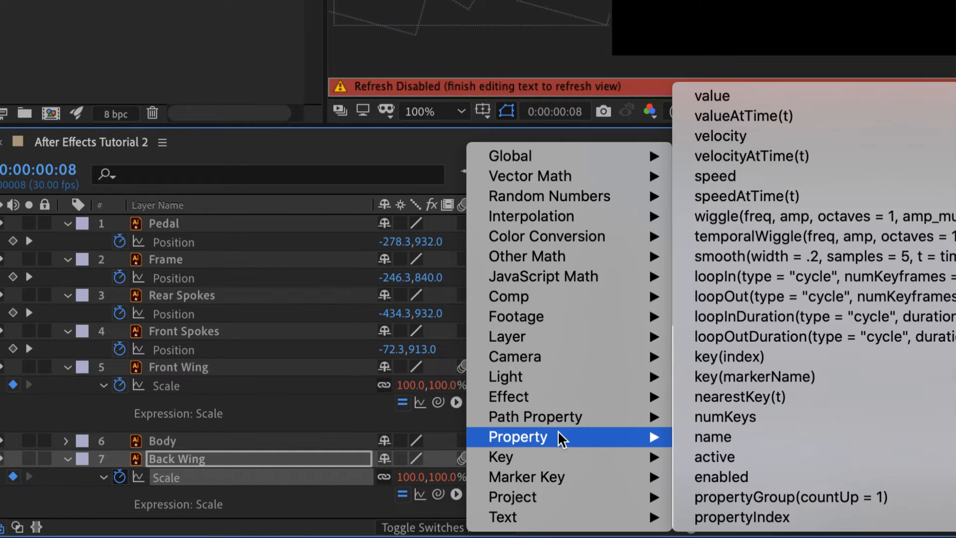
{"action": "left_click", "coordinate": [759, 336]}
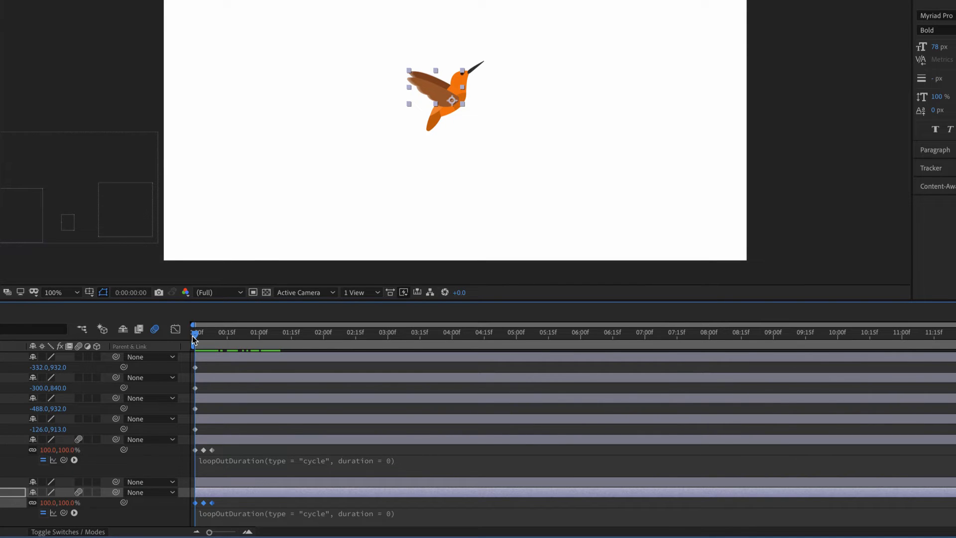
{"action": "mouse_move", "coordinate": [192, 336]}
{"action": "left_mouse_down"}
{"action": "mouse_move", "coordinate": [455, 342]}
{"action": "mouse_move", "coordinate": [186, 339]}
{"action": "left_mouse_up"}
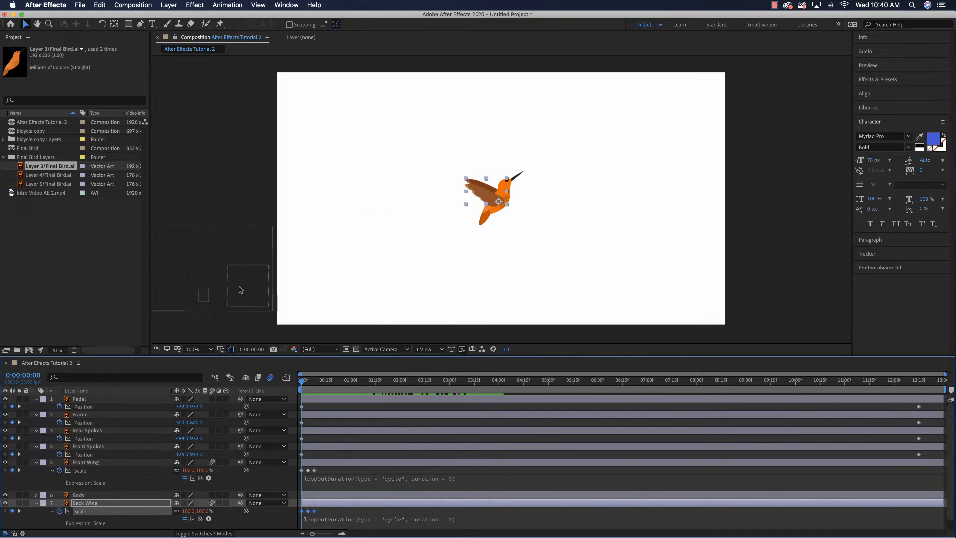
- Collapse the properties of Back Wing and Front Wing and make the Intro Video AE 2.mp4 layer visible again
{"action": "left_click", "coordinate": [35, 503]}
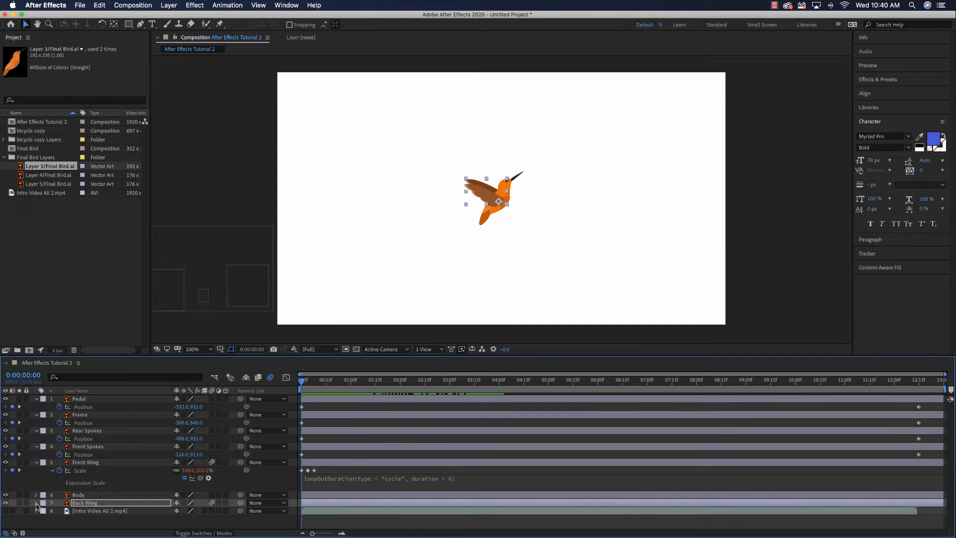
{"action": "left_click", "coordinate": [36, 462]}
{"action": "left_click", "coordinate": [105, 486]}
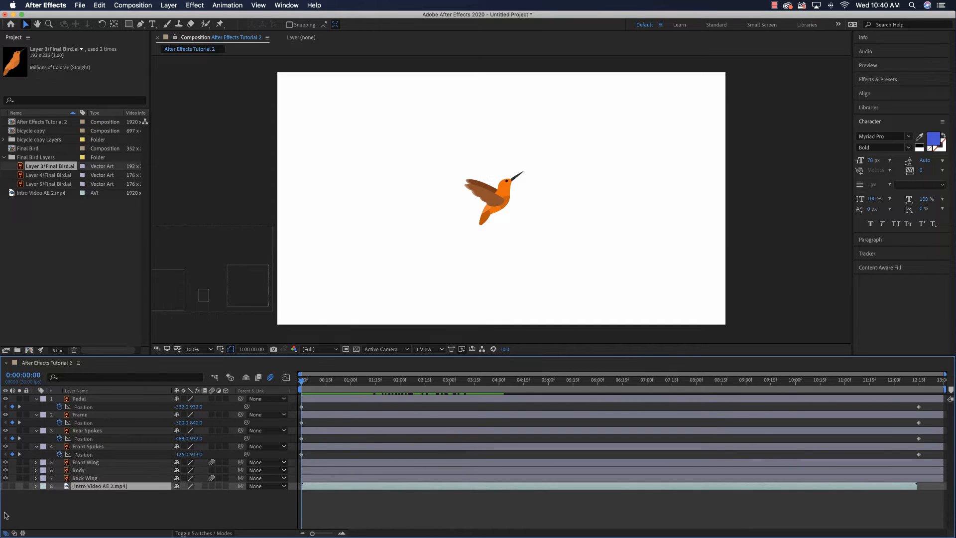
{"action": "left_click", "coordinate": [5, 485]}
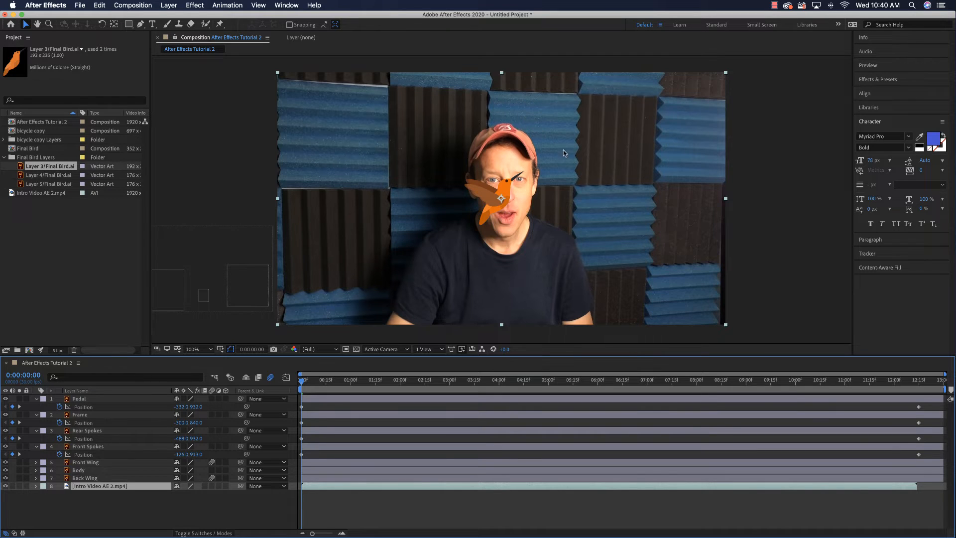
- With no layer selected, draw a downward-bowed Pen tool curve from outside the video's left edge to just beside the man's cap
{"action": "left_click", "coordinate": [141, 25]}
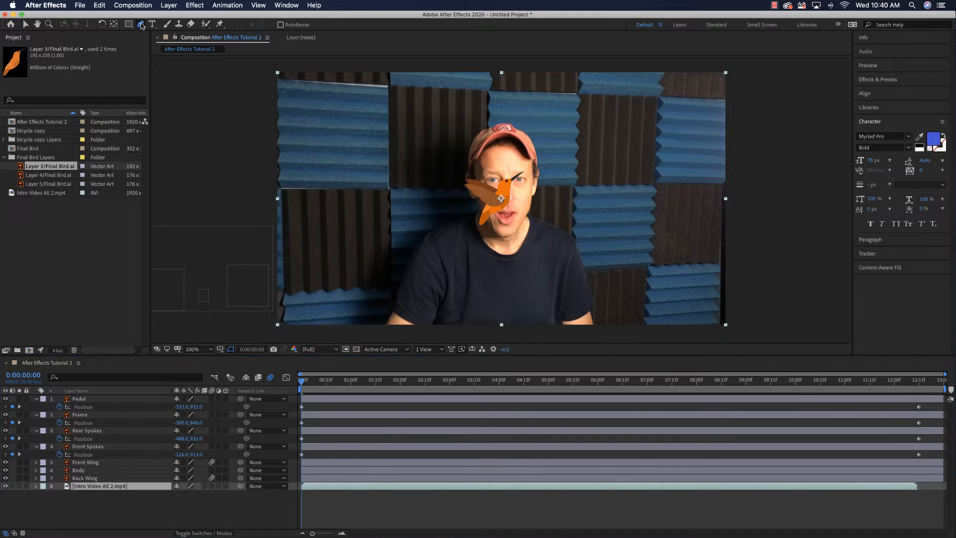
{"action": "left_click", "coordinate": [169, 506]}
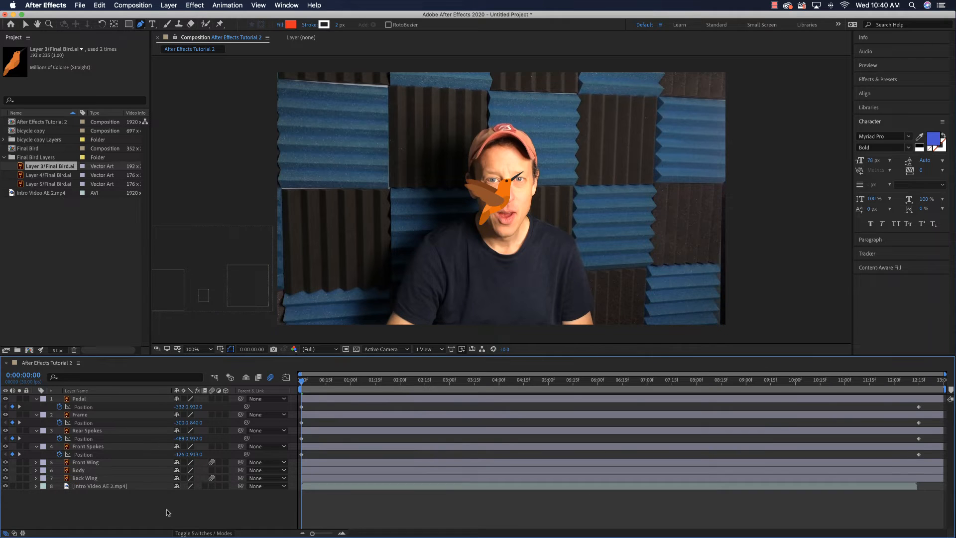
{"action": "left_click", "coordinate": [140, 26]}
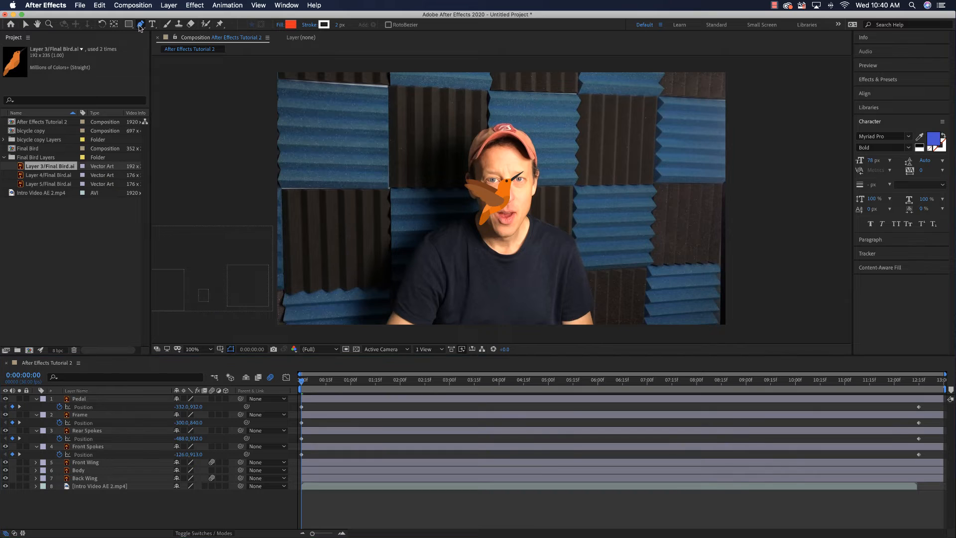
{"action": "left_click", "coordinate": [259, 122]}
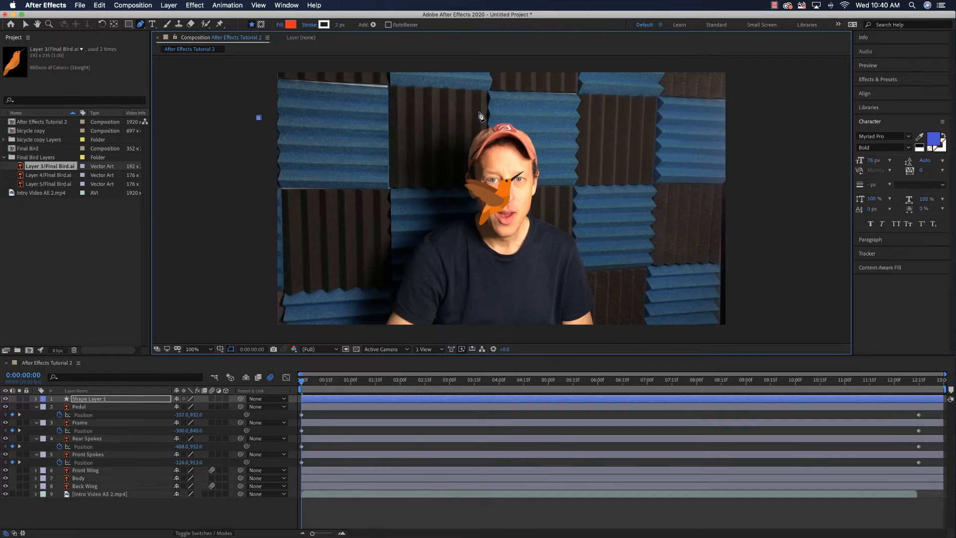
{"action": "left_click_drag", "start_coordinate": [479, 114], "coordinate": [577, 39]}
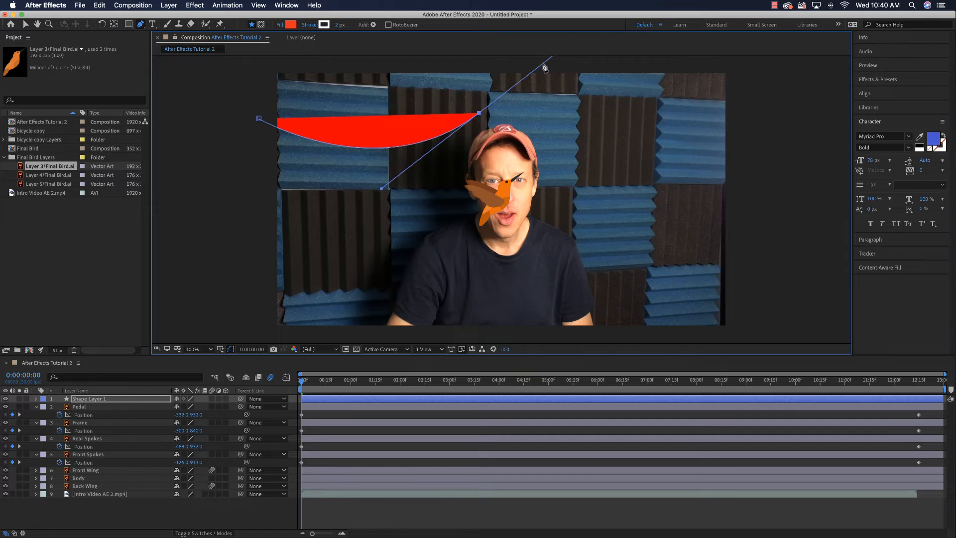
- Set the curve's fill to None
{"action": "left_click", "coordinate": [279, 26]}
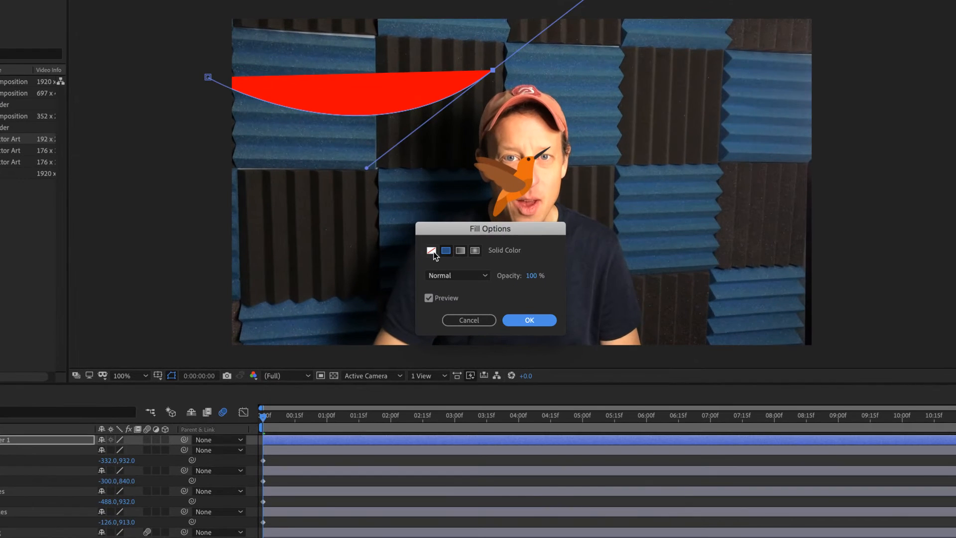
{"action": "left_click", "coordinate": [431, 252]}
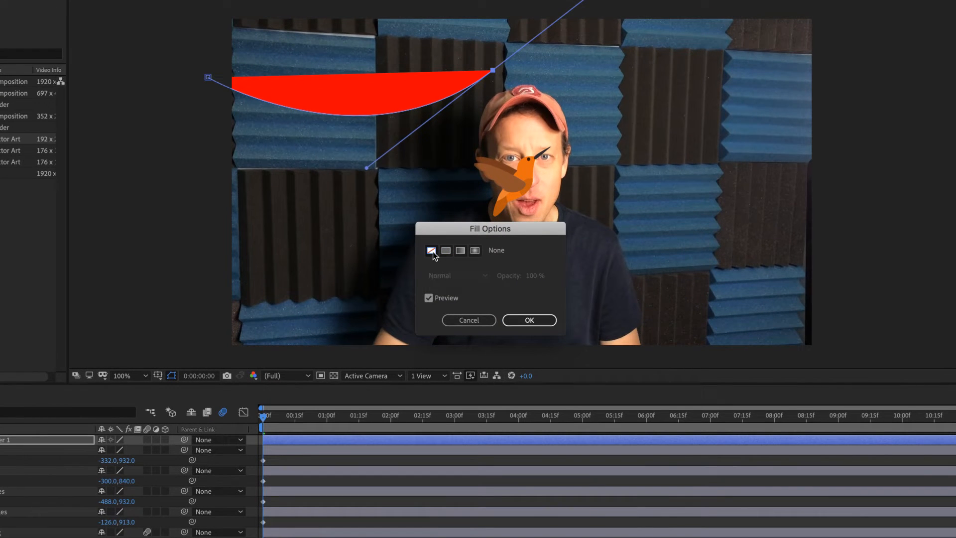
{"action": "left_click", "coordinate": [529, 321]}
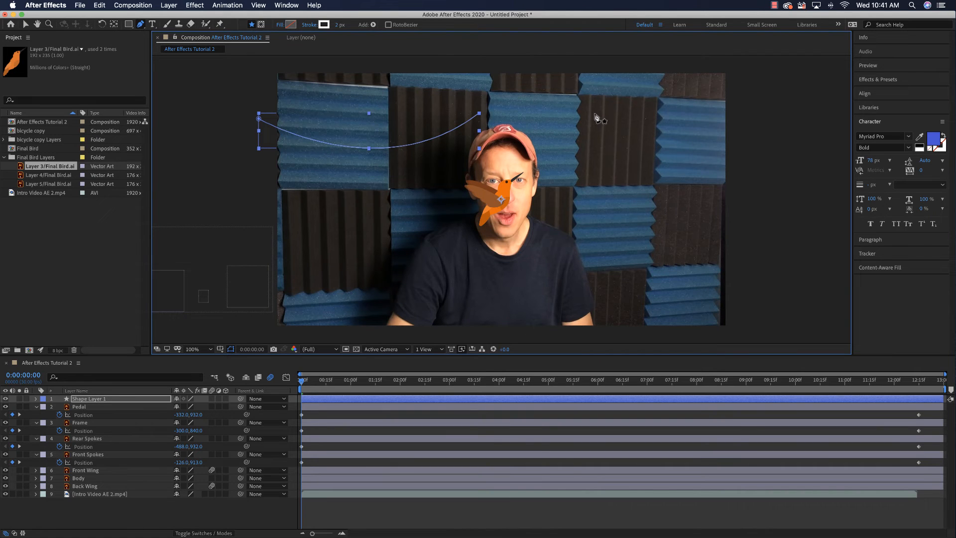
- Extend the curve from its end beside the man's cap, arching over his head and dipping to just outside the video's far edge
{"action": "left_click", "coordinate": [613, 119]}
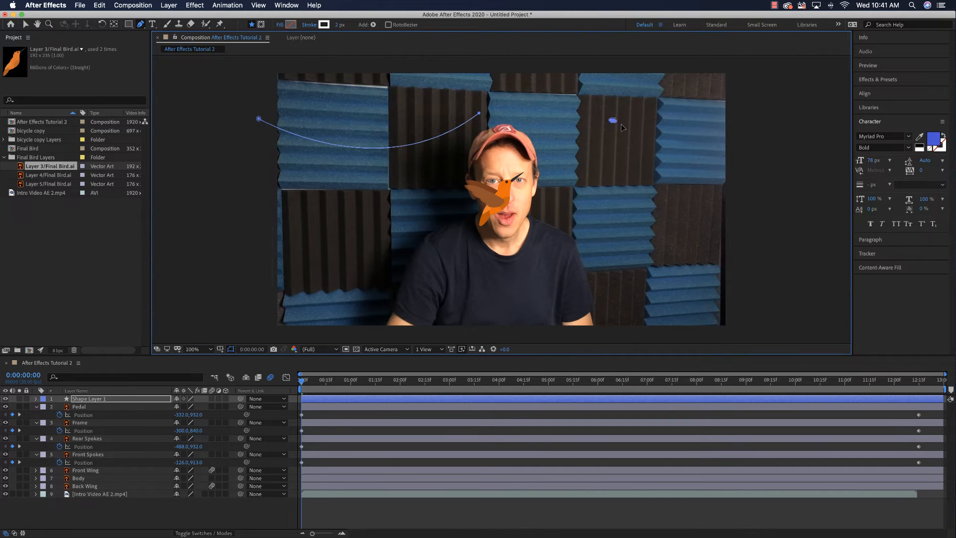
{"action": "key", "text": "super+z"}
{"action": "left_click_drag", "start_coordinate": [479, 114], "coordinate": [573, 41]}
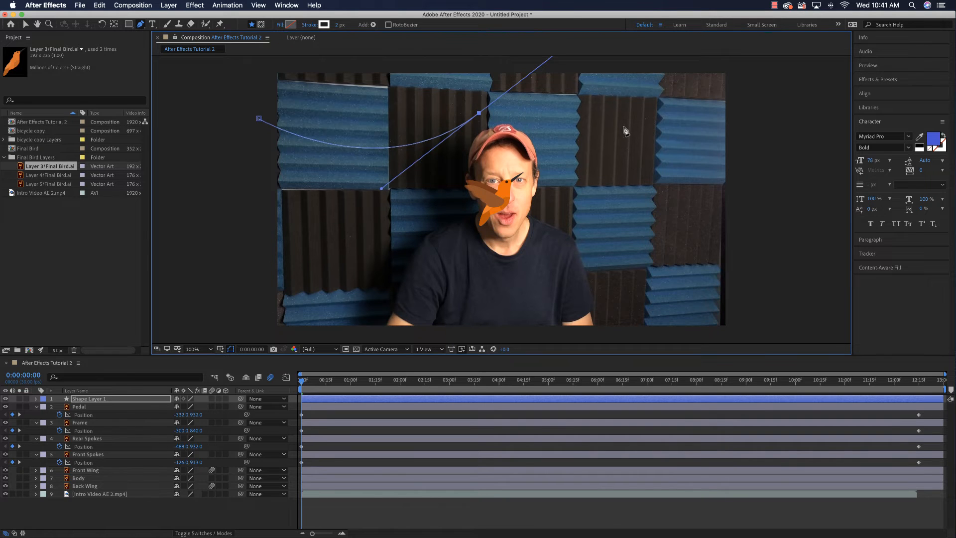
{"action": "left_click_drag", "start_coordinate": [623, 127], "coordinate": [633, 133]}
{"action": "left_click_drag", "start_coordinate": [745, 170], "coordinate": [799, 145]}
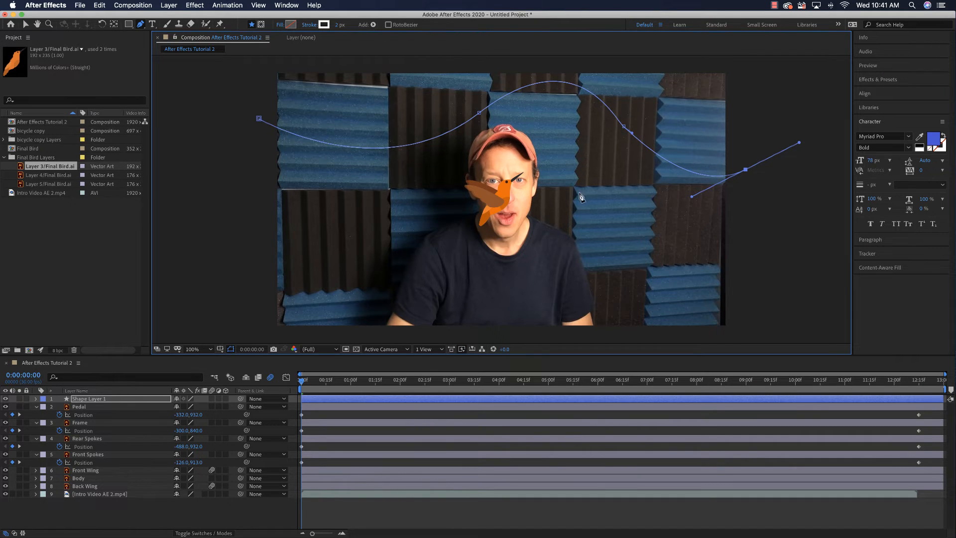
- Set the curve's stroke to None
{"action": "left_click", "coordinate": [308, 25]}
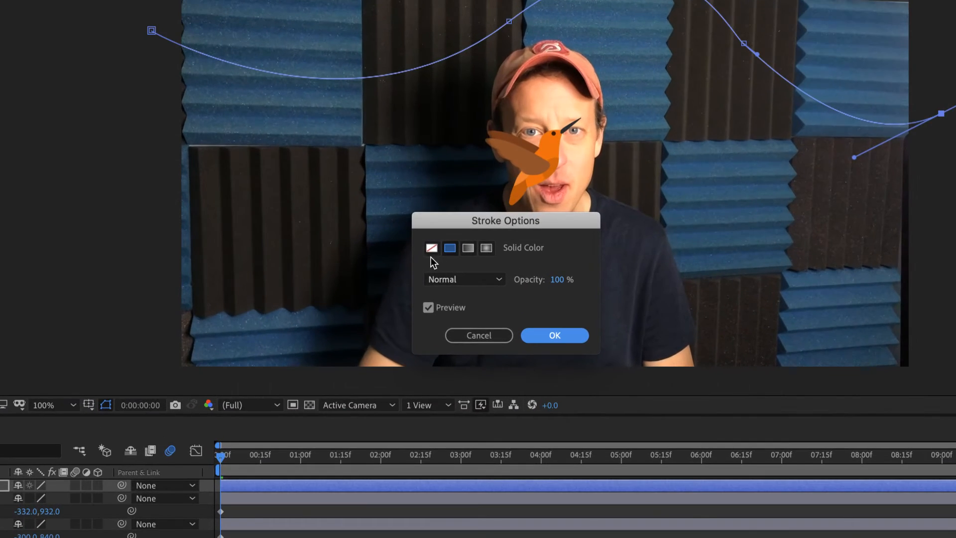
{"action": "left_click", "coordinate": [432, 248]}
{"action": "left_click", "coordinate": [551, 335]}
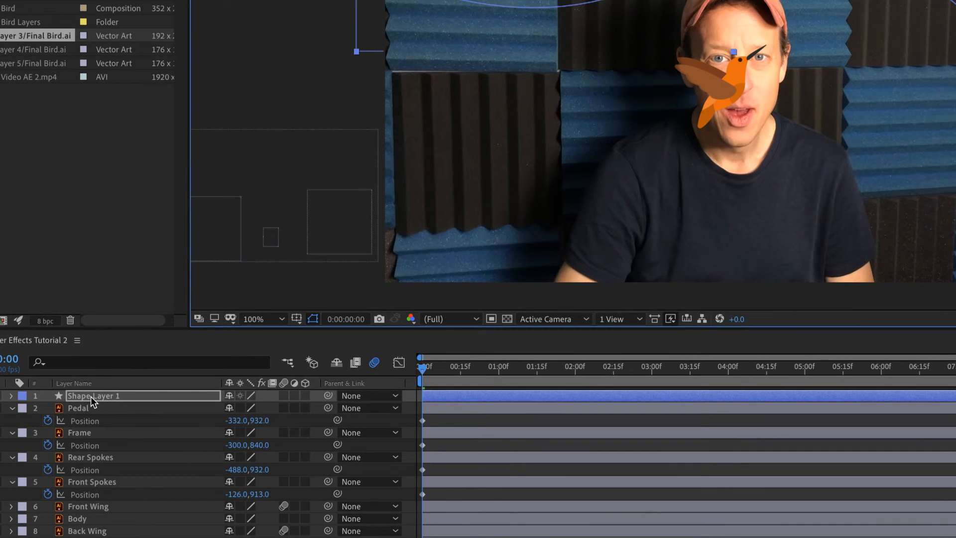
- Place Shape Layer 1 directly above the Intro Video AE 2.mp4 layer and expand its Shape 1 contents to select Path 1
{"action": "left_click_drag", "start_coordinate": [90, 396], "coordinate": [95, 529]}
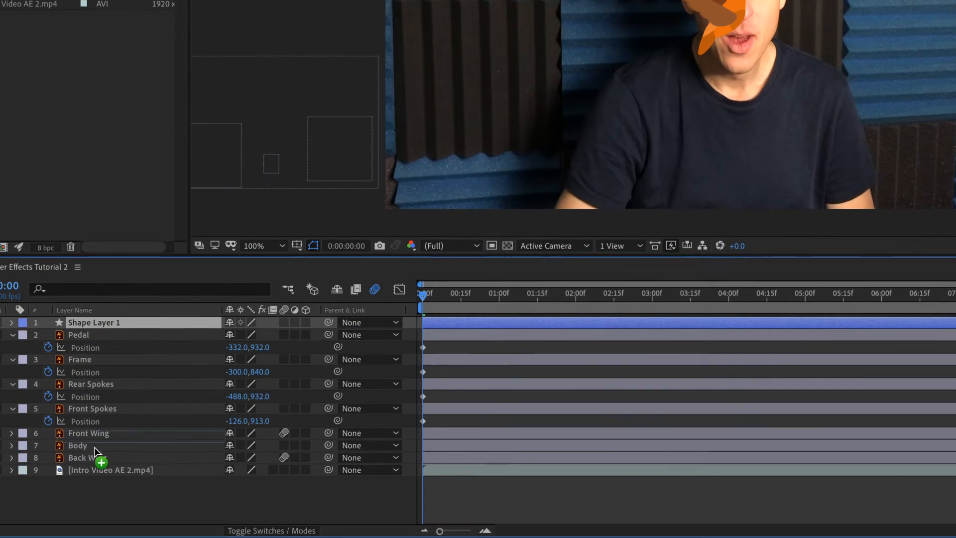
{"action": "left_click_drag", "start_coordinate": [94, 454], "coordinate": [94, 461]}
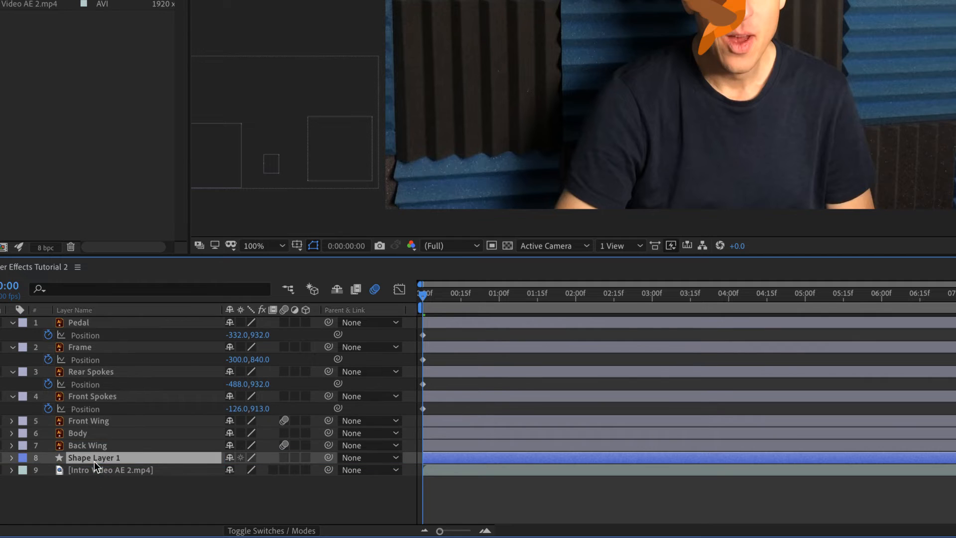
{"action": "left_click", "coordinate": [11, 457]}
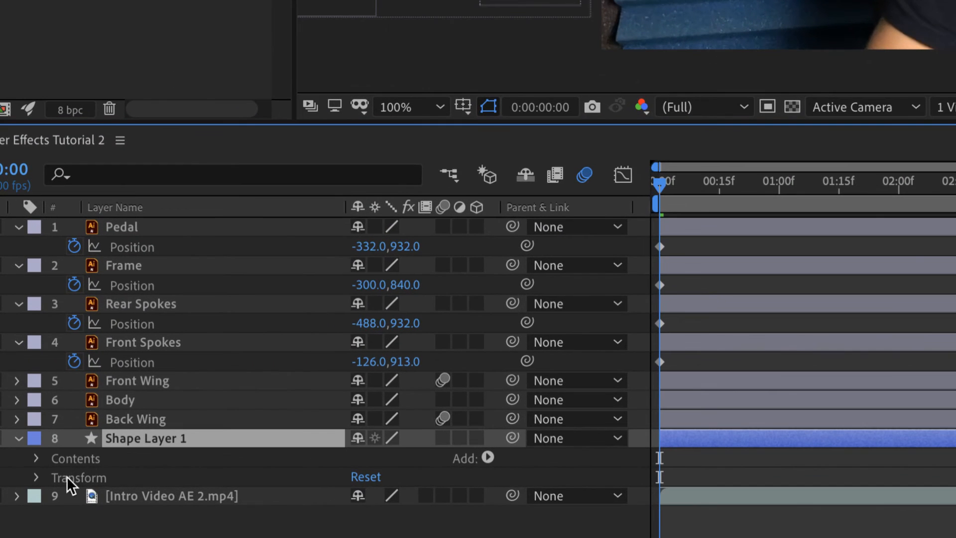
{"action": "left_click", "coordinate": [35, 458]}
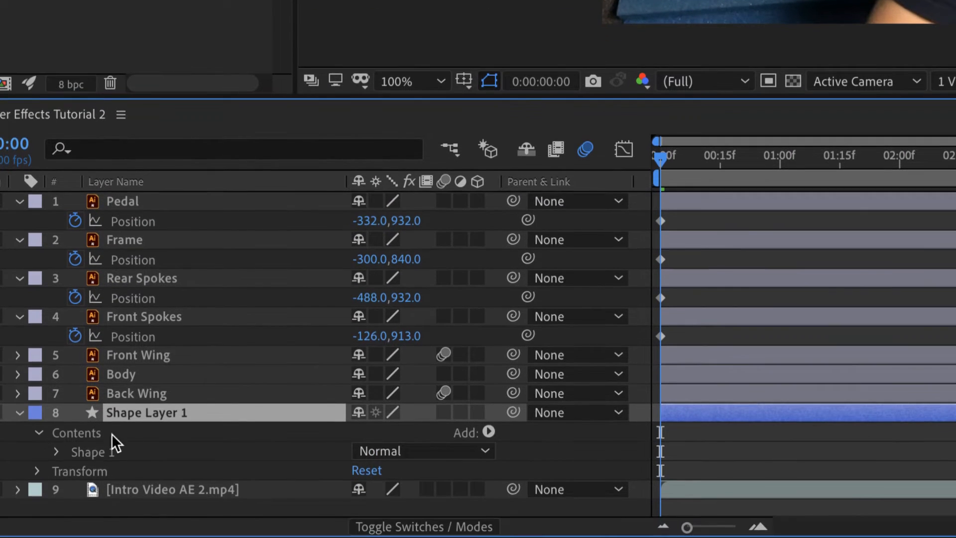
{"action": "left_click", "coordinate": [56, 452]}
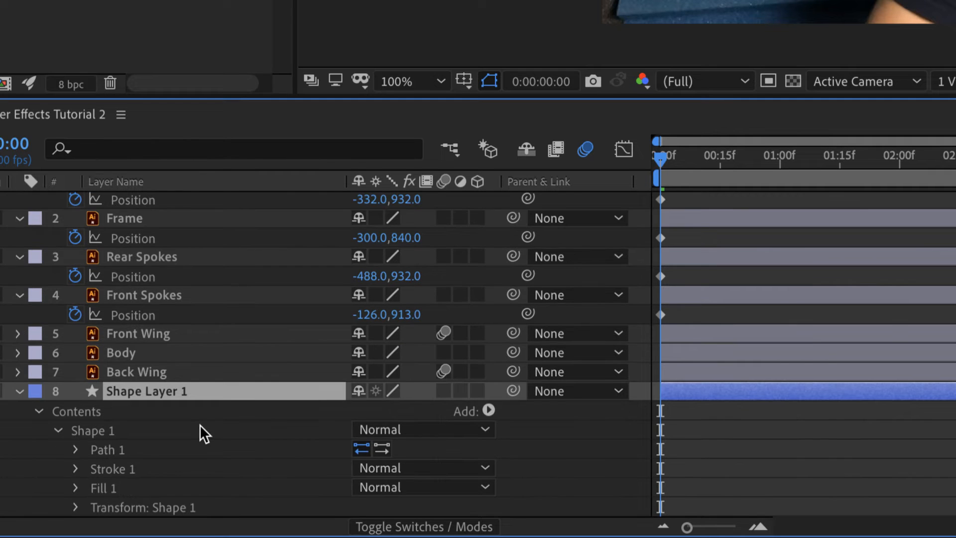
{"action": "left_click", "coordinate": [133, 447]}
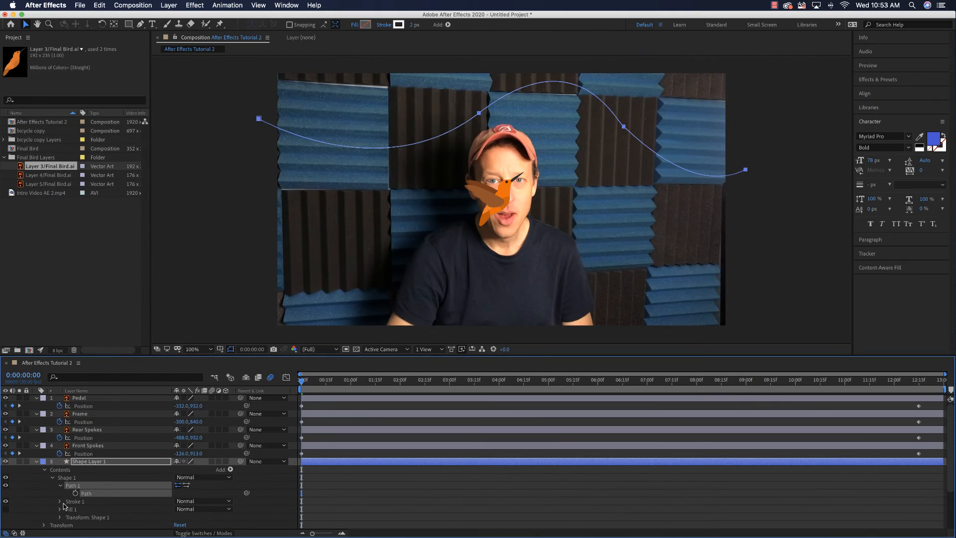
- Paste the shape's copied path into the Position properties of Front Wing, Body and Back Wing
{"action": "scroll", "coordinate": [90, 475], "scroll_direction": "down", "scroll_amount": 4}
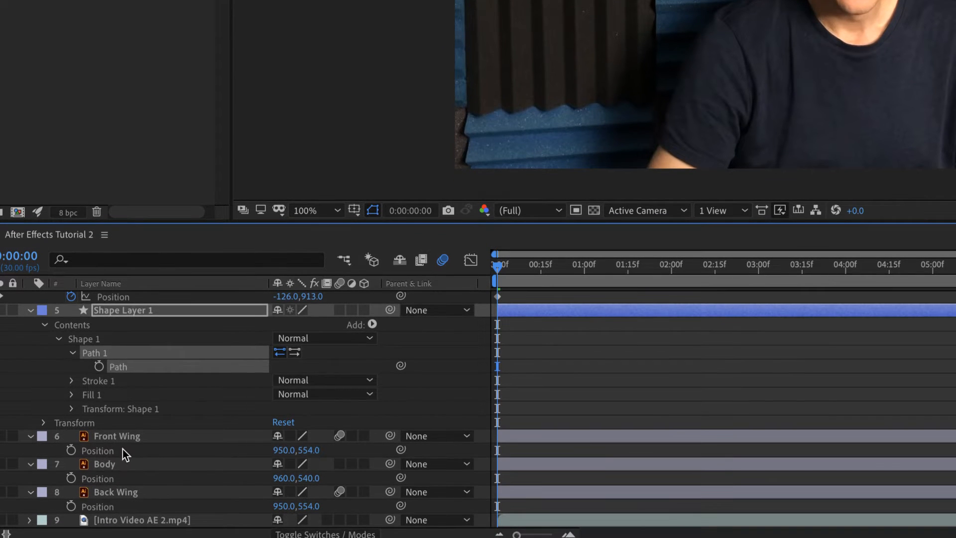
{"action": "left_click", "coordinate": [122, 451]}
{"action": "left_click", "coordinate": [118, 473], "text": "shift"}
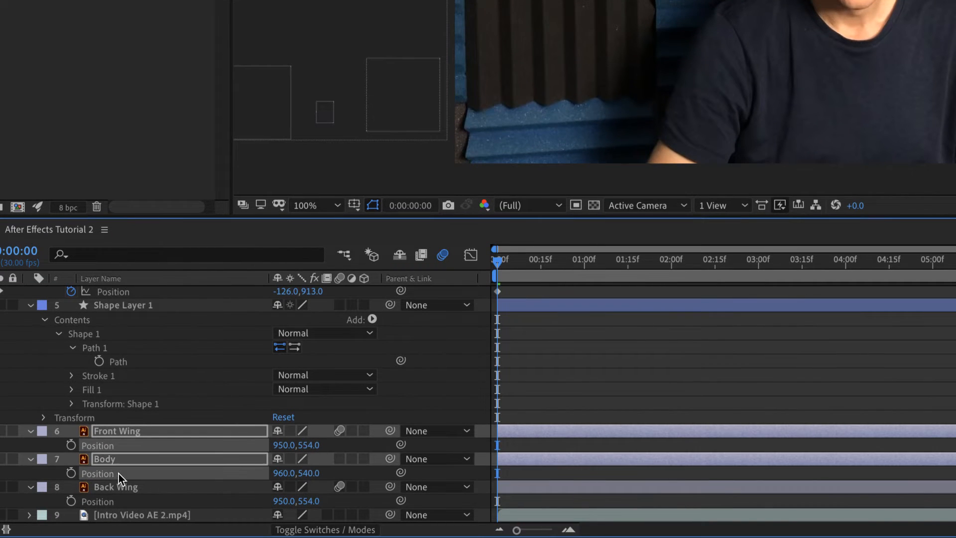
{"action": "left_click", "coordinate": [116, 502], "text": "shift"}
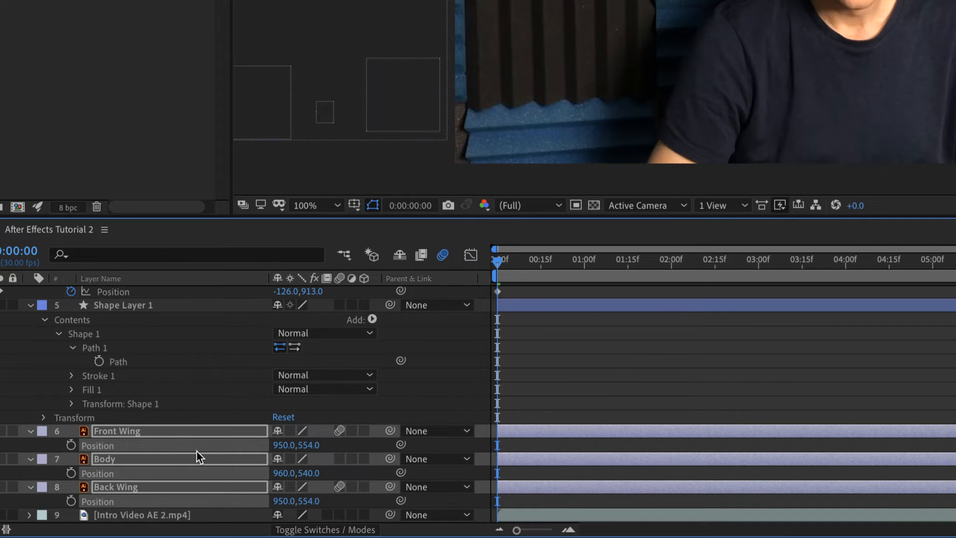
{"action": "key", "text": "super+v"}
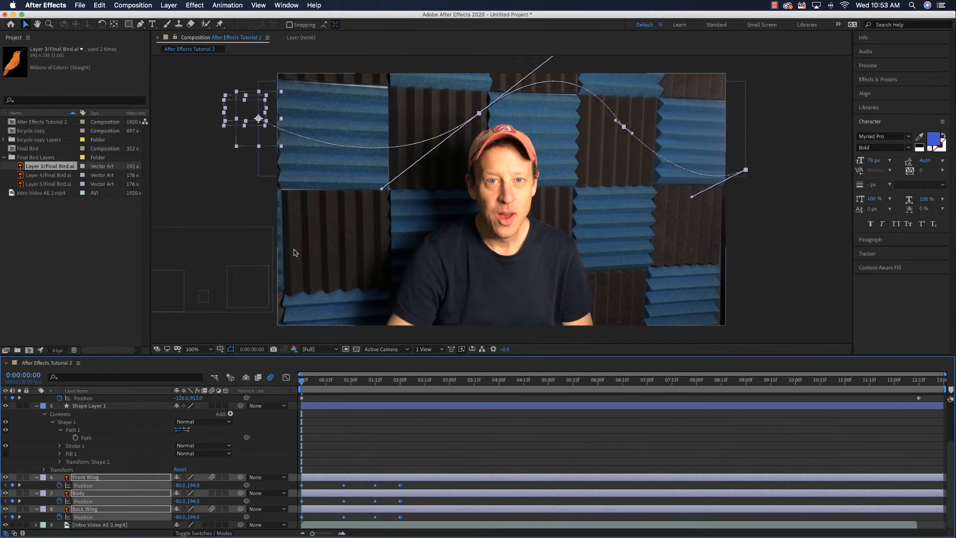
- Stretch the Position keyframes of Front Wing, Body and Back Wing to the end of the intro video clip and return to 0:00:00:00
{"action": "left_click_drag", "start_coordinate": [302, 383], "coordinate": [312, 383]}
{"action": "mouse_move", "coordinate": [324, 382]}
{"action": "left_mouse_down"}
{"action": "mouse_move", "coordinate": [404, 373]}
{"action": "mouse_move", "coordinate": [326, 381]}
{"action": "left_mouse_up"}
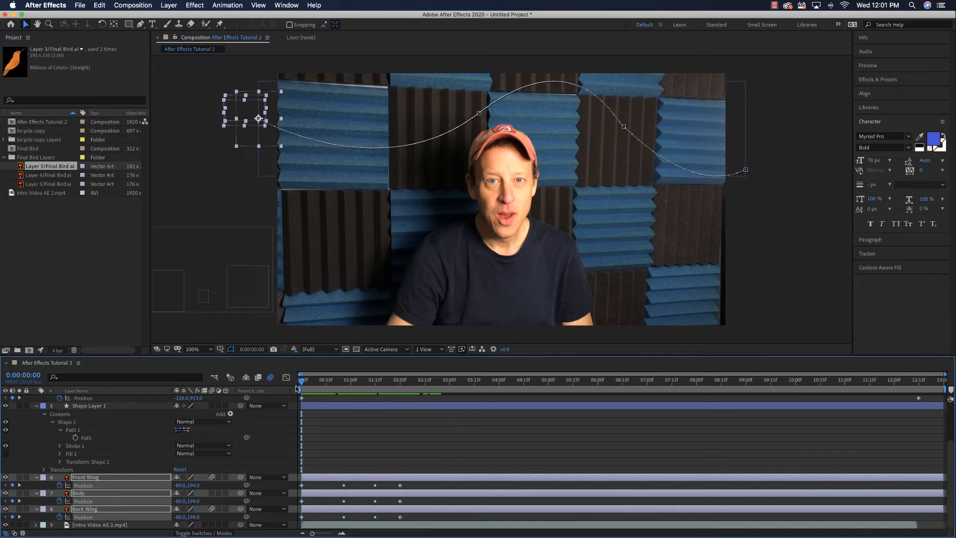
{"action": "left_click_drag", "start_coordinate": [303, 384], "coordinate": [331, 388]}
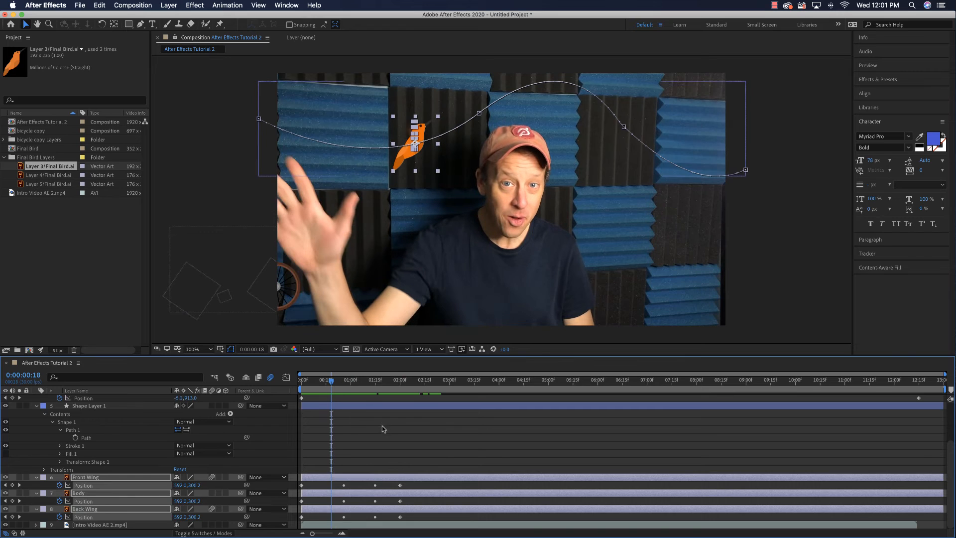
{"action": "left_click", "coordinate": [401, 485]}
{"action": "left_click", "coordinate": [401, 501], "text": "shift"}
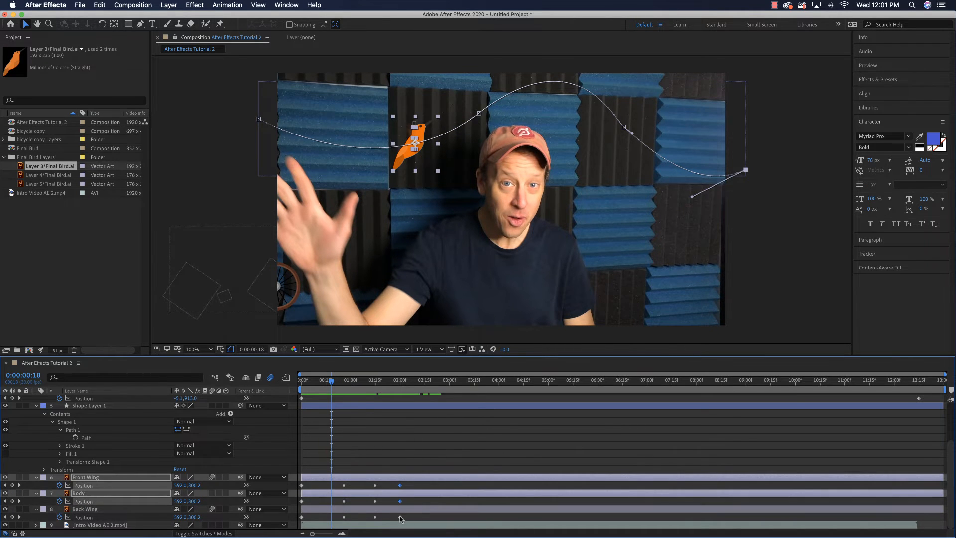
{"action": "left_click", "coordinate": [400, 517], "text": "shift"}
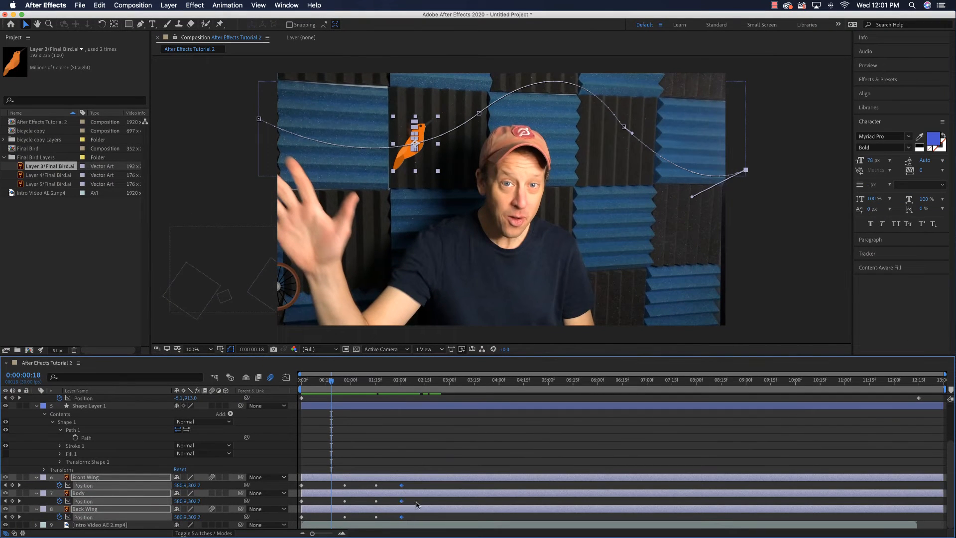
{"action": "left_click_drag", "start_coordinate": [402, 501], "coordinate": [915, 490]}
{"action": "left_click_drag", "start_coordinate": [330, 383], "coordinate": [293, 431]}
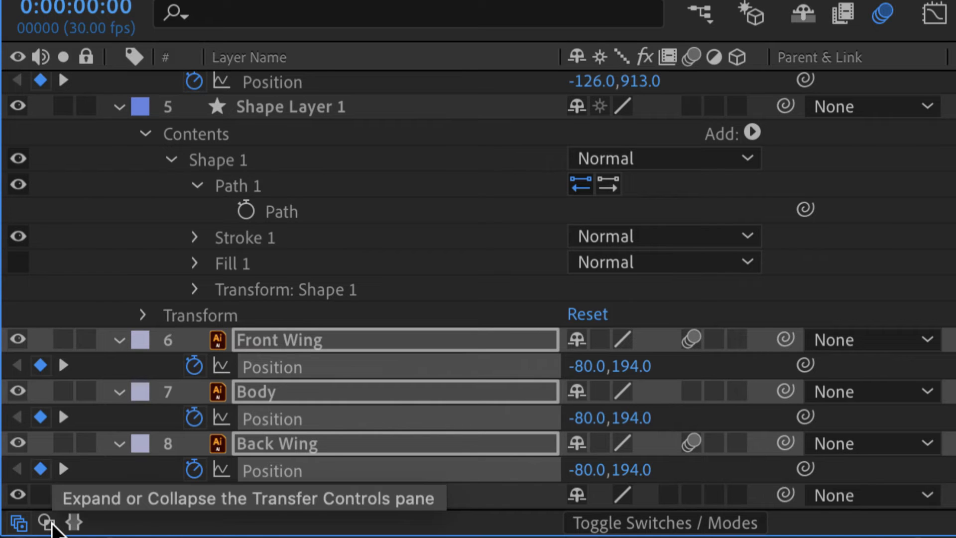
- Show the Transfer Controls pane and add the two-line text AFTER EFFECTS beside the man, directly above the Intro Video AE 2.mp4 layer
{"action": "left_click", "coordinate": [47, 521]}
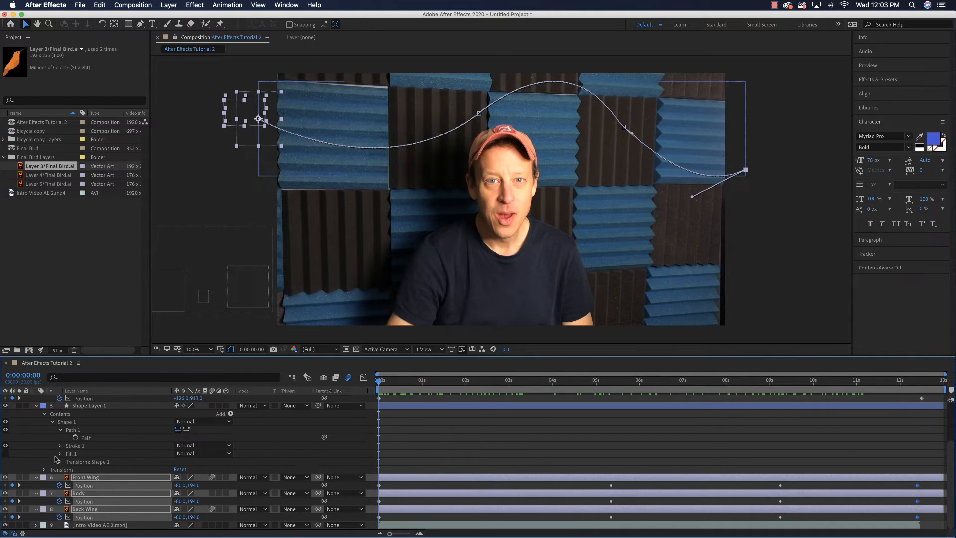
{"action": "left_click", "coordinate": [91, 525]}
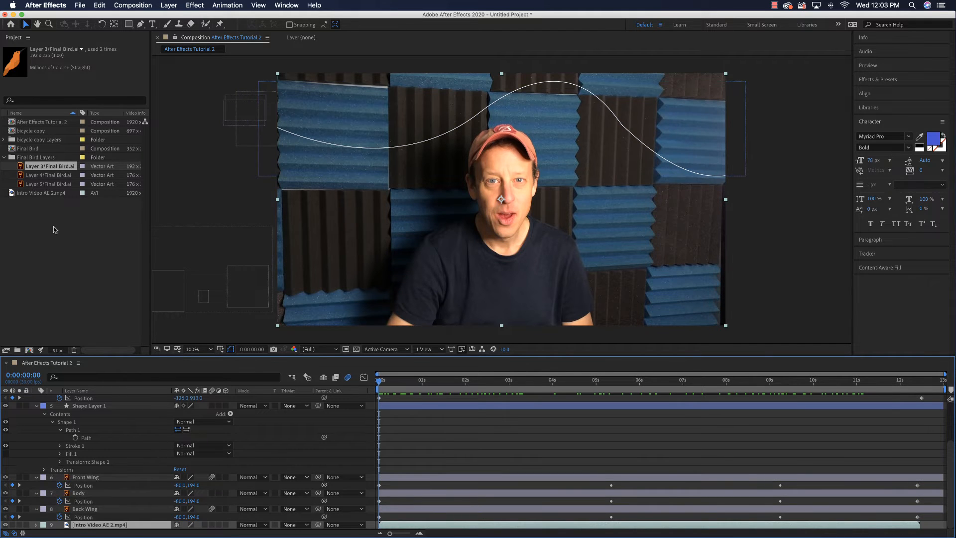
{"action": "left_click", "coordinate": [153, 24]}
{"action": "left_click", "coordinate": [306, 162]}
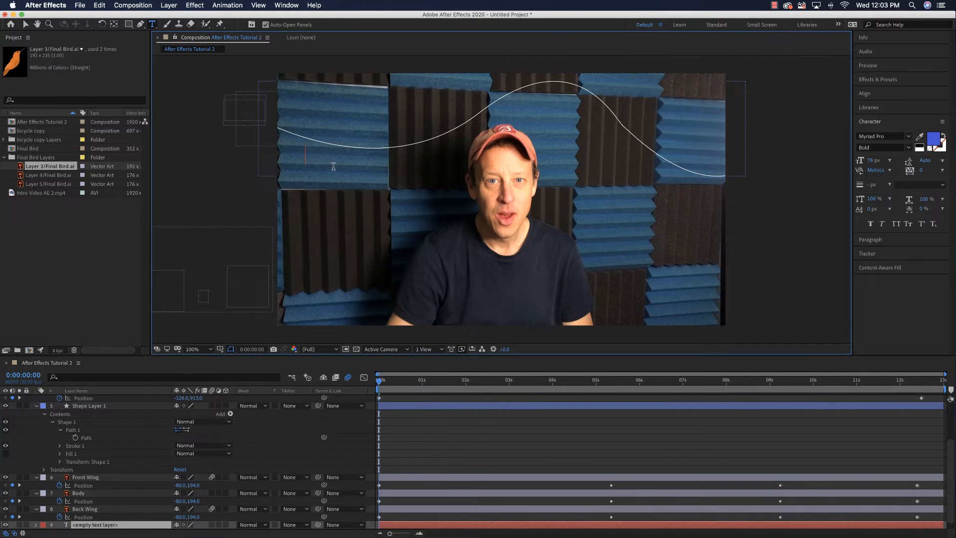
{"action": "type", "text": "AFTER "}
{"action": "type", "text": "EFFECTS"}
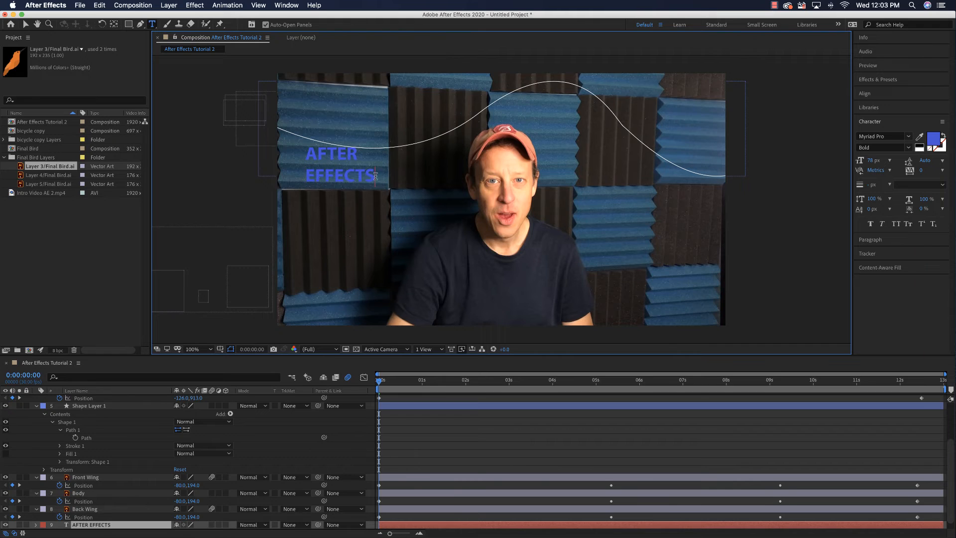
- Set the AFTER EFFECTS text to 97 px, white fill and 98 px leading
{"action": "left_click_drag", "start_coordinate": [374, 176], "coordinate": [298, 150]}
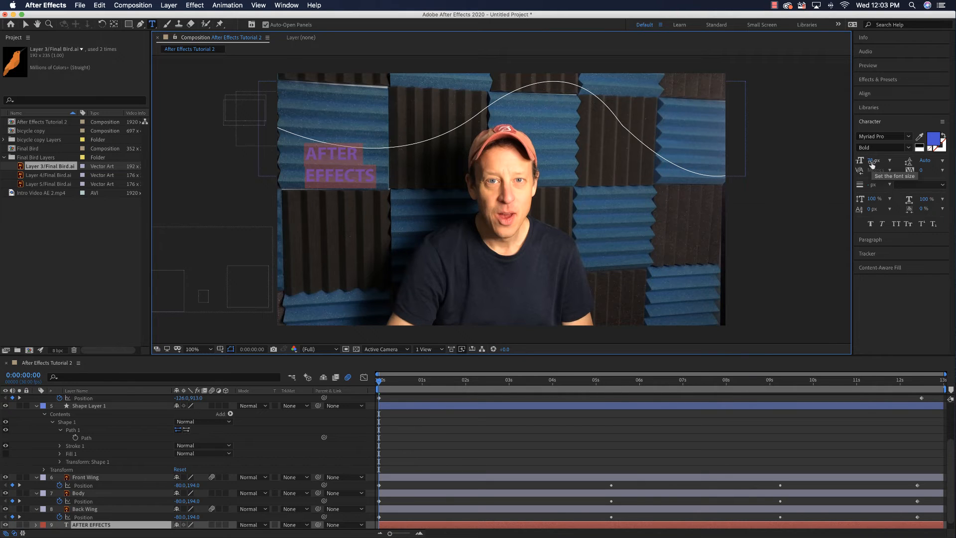
{"action": "left_click_drag", "start_coordinate": [872, 165], "coordinate": [879, 161]}
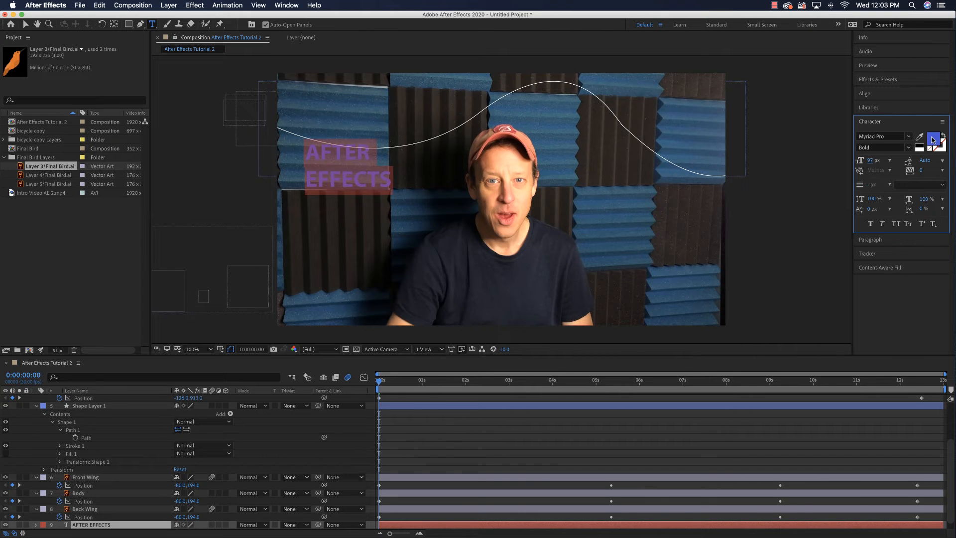
{"action": "left_click", "coordinate": [933, 139]}
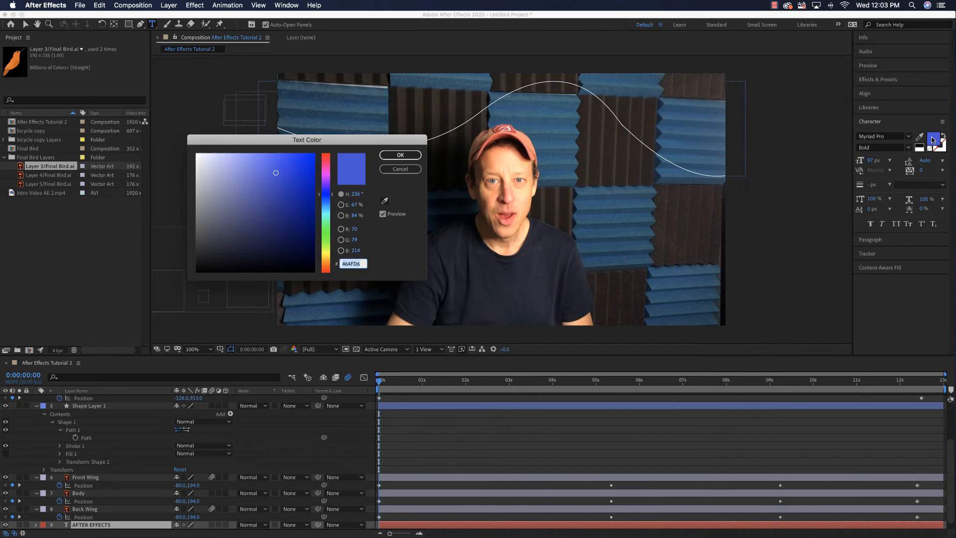
{"action": "left_click", "coordinate": [196, 154]}
{"action": "left_click", "coordinate": [413, 157]}
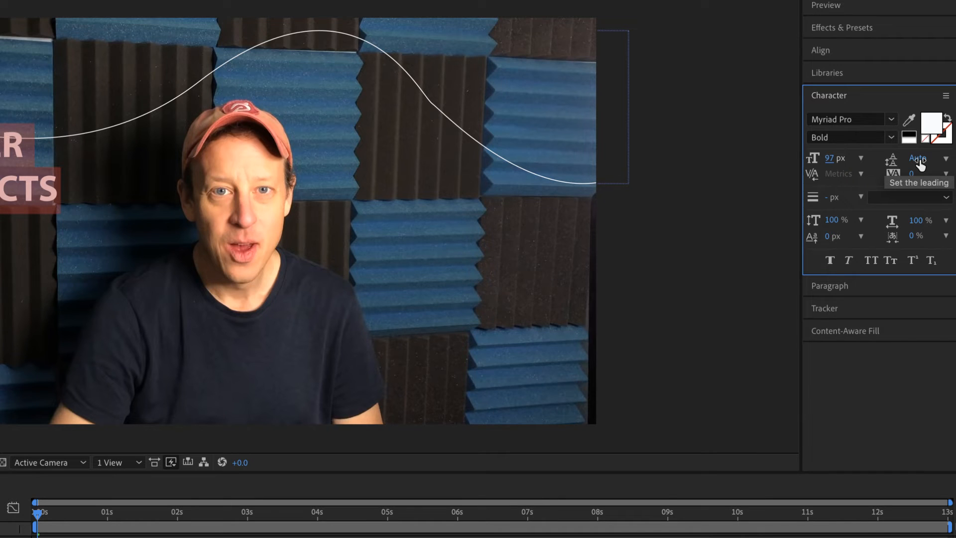
{"action": "mouse_move", "coordinate": [919, 160]}
{"action": "left_mouse_down"}
{"action": "mouse_move", "coordinate": [951, 163]}
{"action": "mouse_move", "coordinate": [927, 162]}
{"action": "left_mouse_up"}
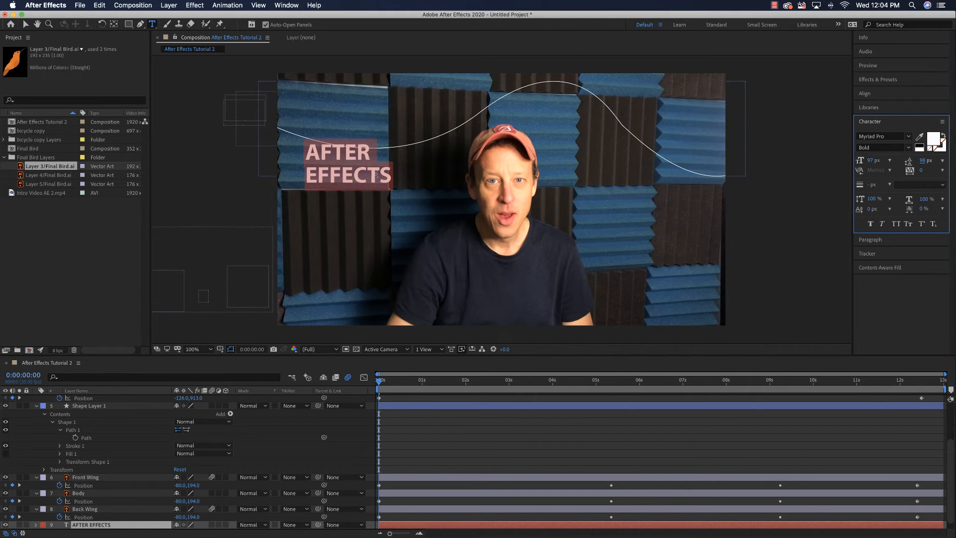
- Try to draw a rectangle around the AFTER EFFECTS text with its layer selected, and delete the resulting mask
{"action": "left_click", "coordinate": [127, 24]}
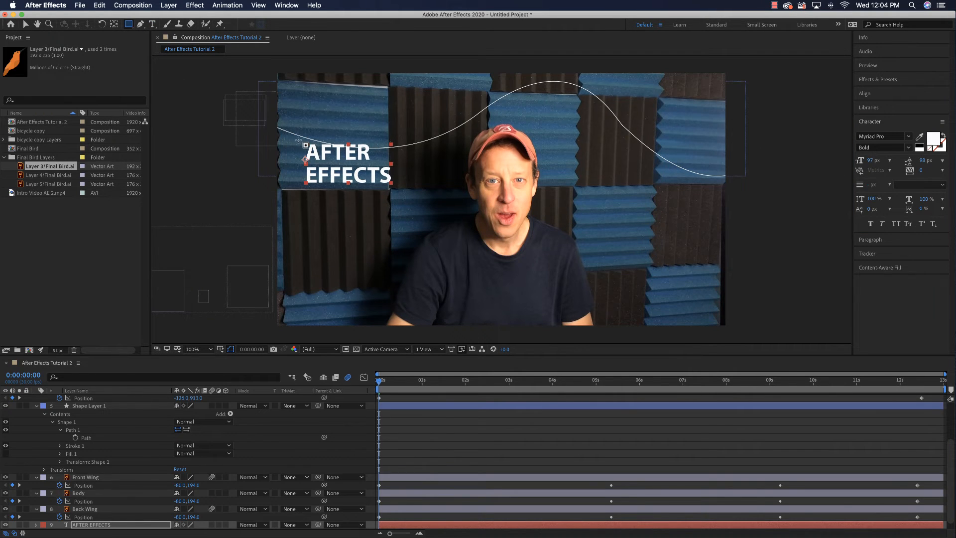
{"action": "left_click_drag", "start_coordinate": [298, 140], "coordinate": [396, 189]}
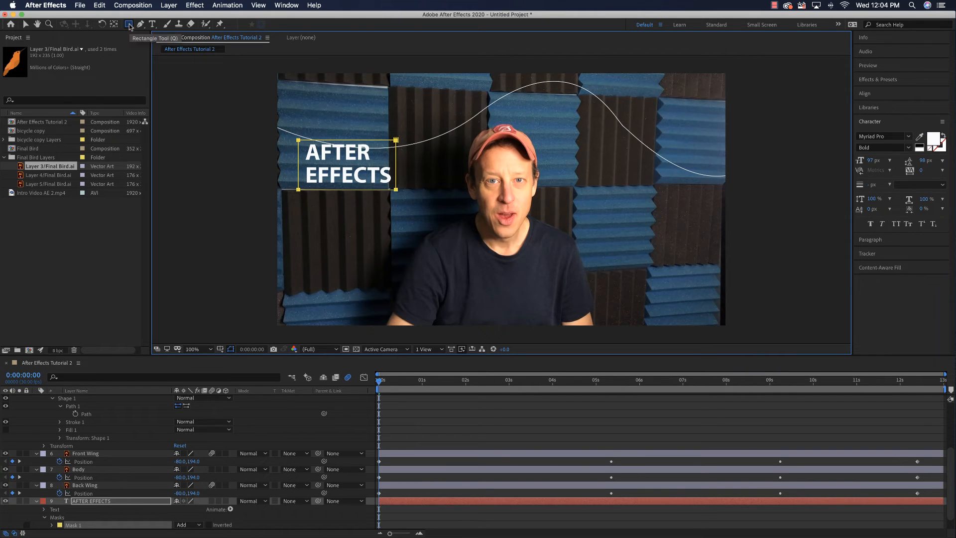
{"action": "scroll", "coordinate": [247, 466], "scroll_direction": "down", "scroll_amount": 2}
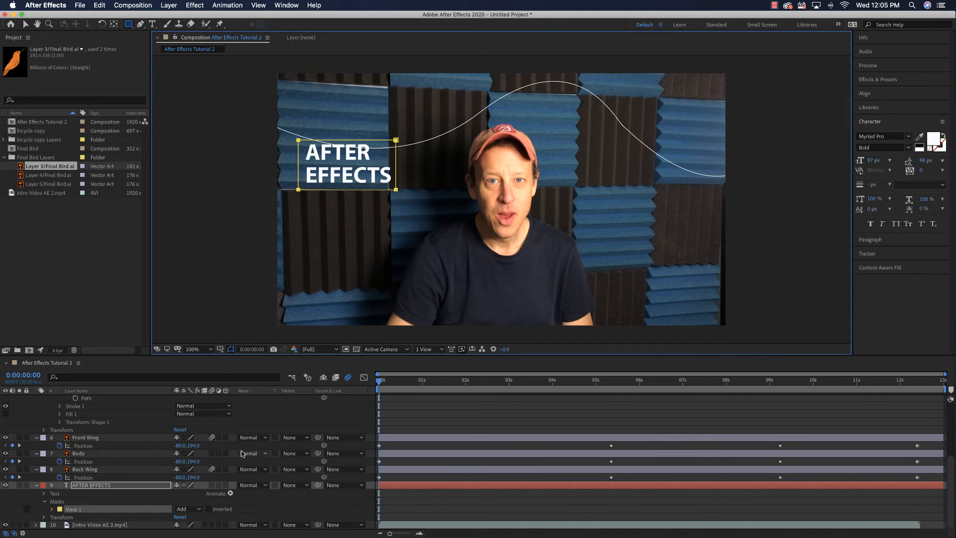
{"action": "key", "text": "Delete"}
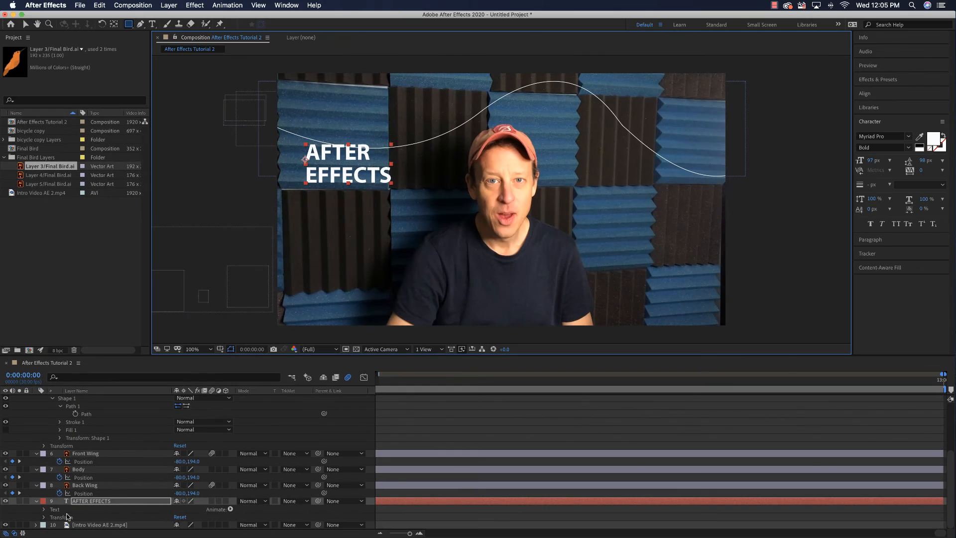
- Draw a rectangle around the AFTER EFFECTS text as a new shape layer and fill it with near-white FCFAFA
{"action": "key", "text": "super+shift+a"}
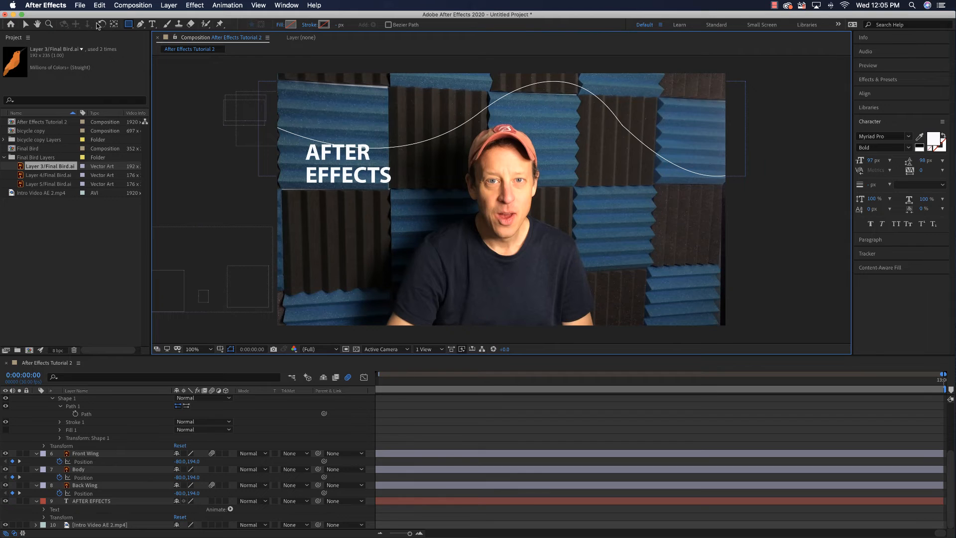
{"action": "left_click", "coordinate": [130, 25]}
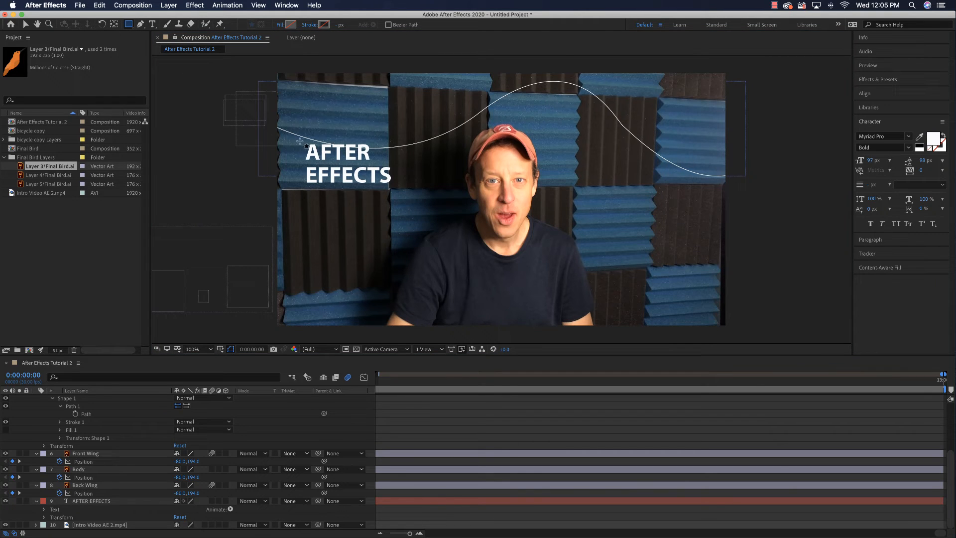
{"action": "left_click_drag", "start_coordinate": [297, 139], "coordinate": [401, 193]}
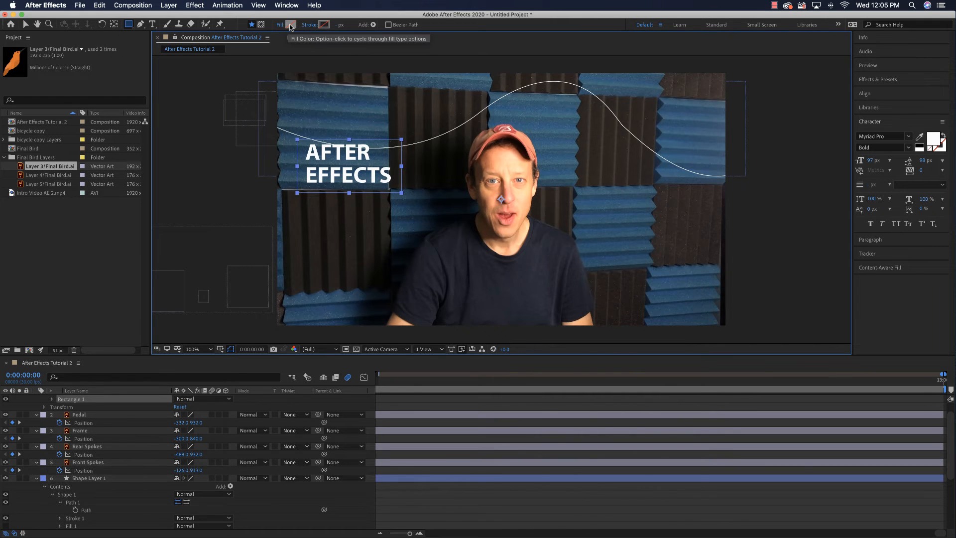
{"action": "left_click", "coordinate": [291, 25]}
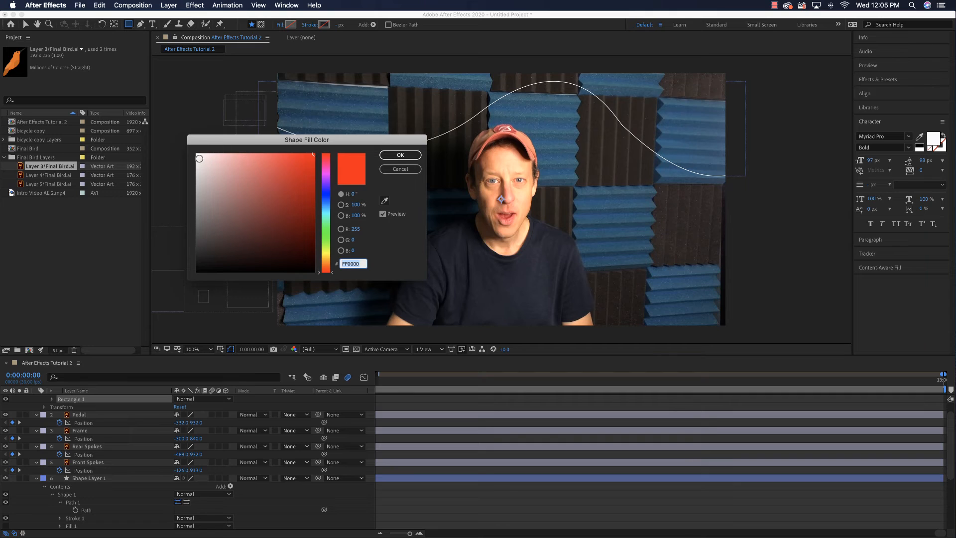
{"action": "left_click", "coordinate": [197, 155]}
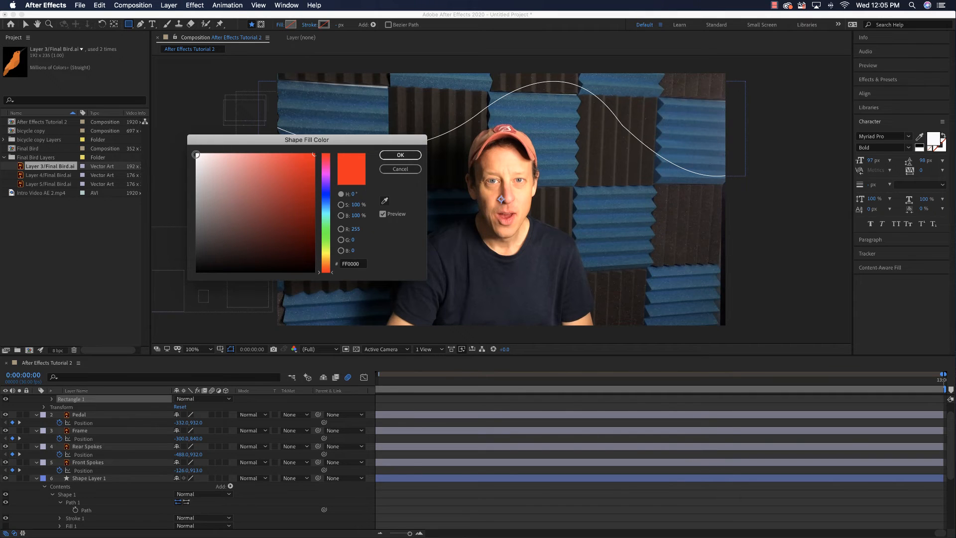
{"action": "left_click", "coordinate": [390, 156]}
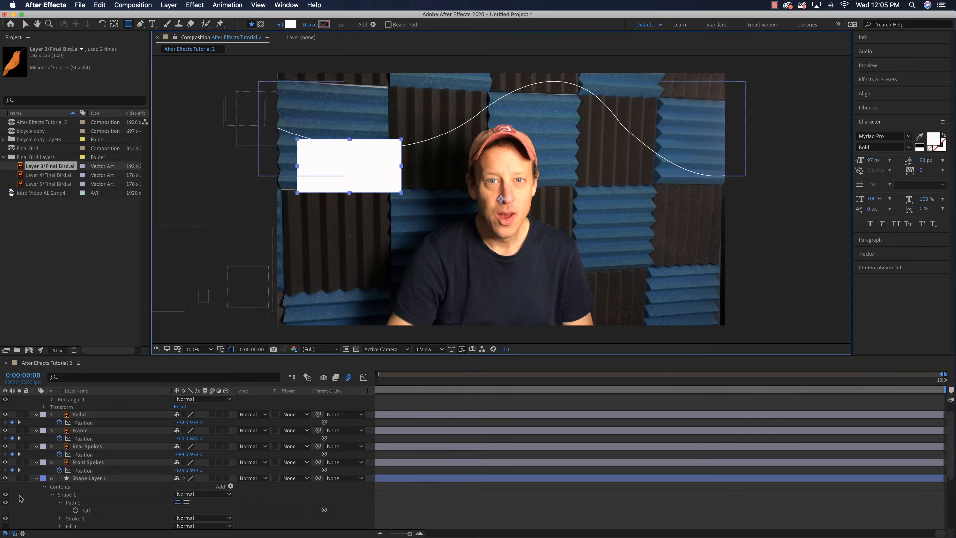
- Move Shape Layer 2 directly above the AFTER EFFECTS layer and set the text layer's track matte to Alpha Matte "Shape Layer 2"
{"action": "left_click", "coordinate": [37, 478]}
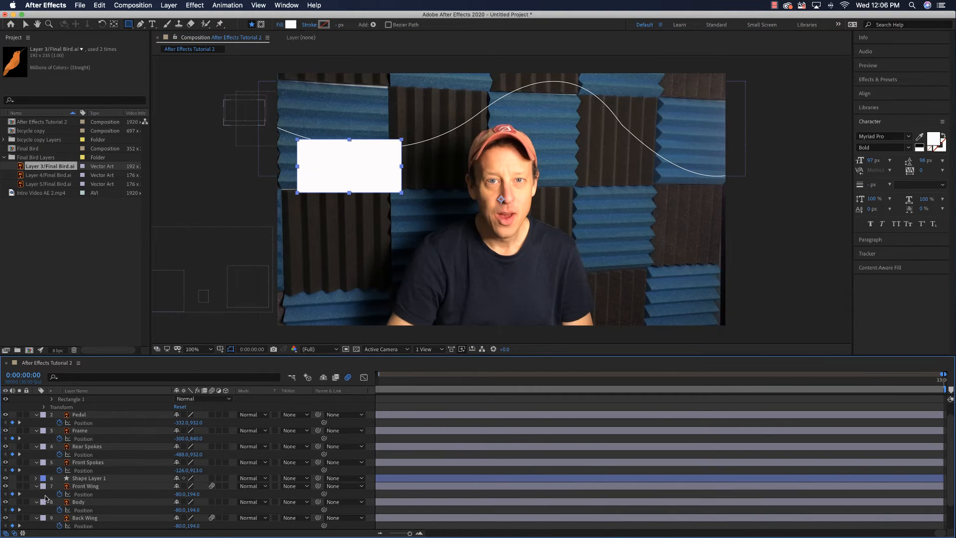
{"action": "scroll", "coordinate": [84, 402], "scroll_direction": "up", "scroll_amount": 1}
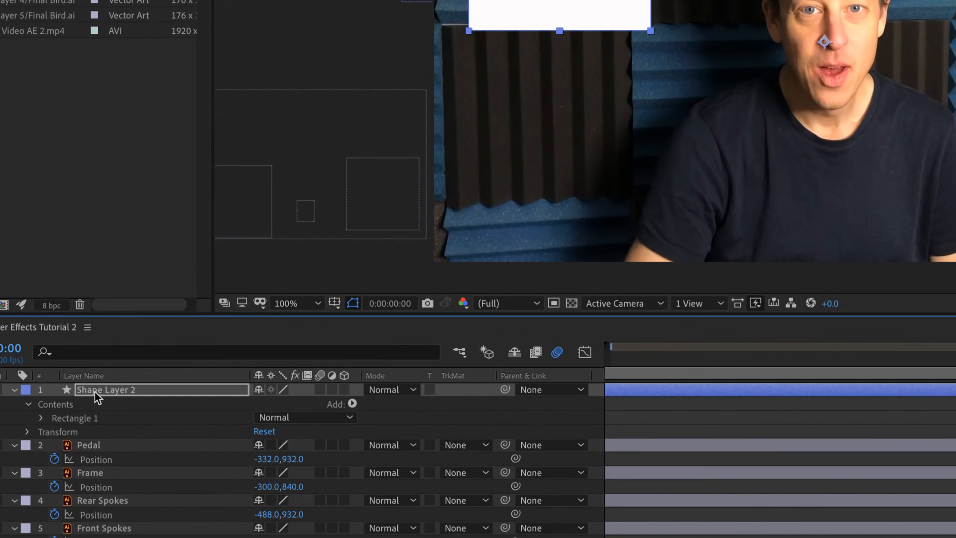
{"action": "left_click_drag", "start_coordinate": [95, 392], "coordinate": [98, 469]}
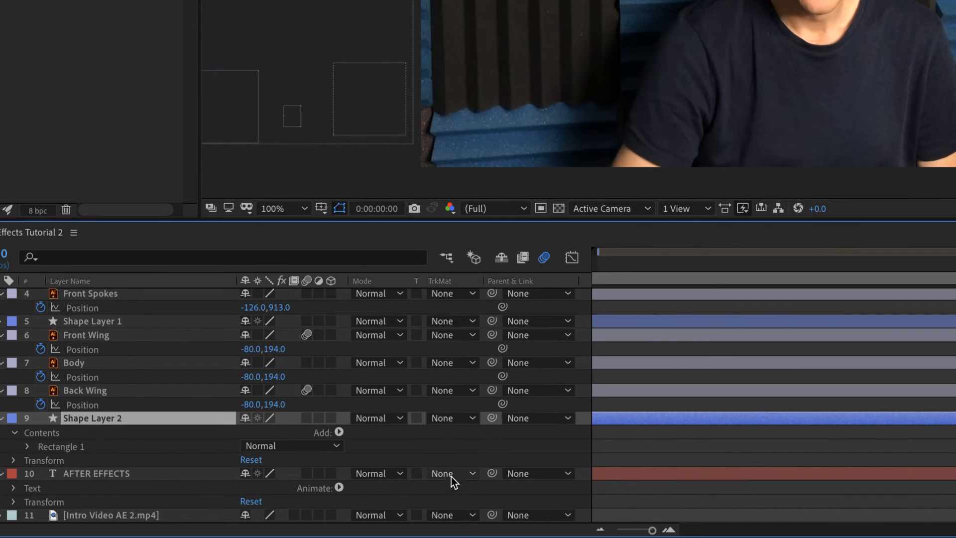
{"action": "left_click", "coordinate": [454, 474]}
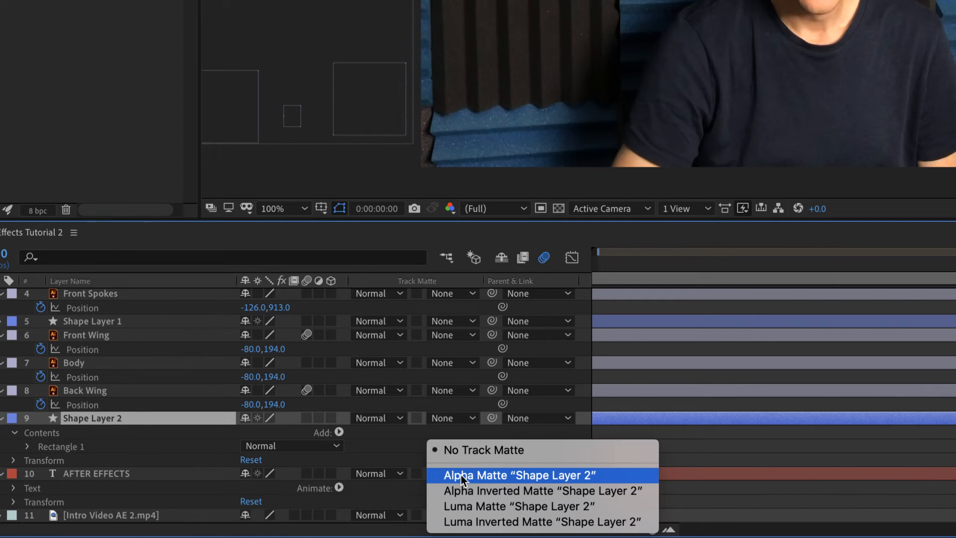
{"action": "left_click", "coordinate": [486, 476]}
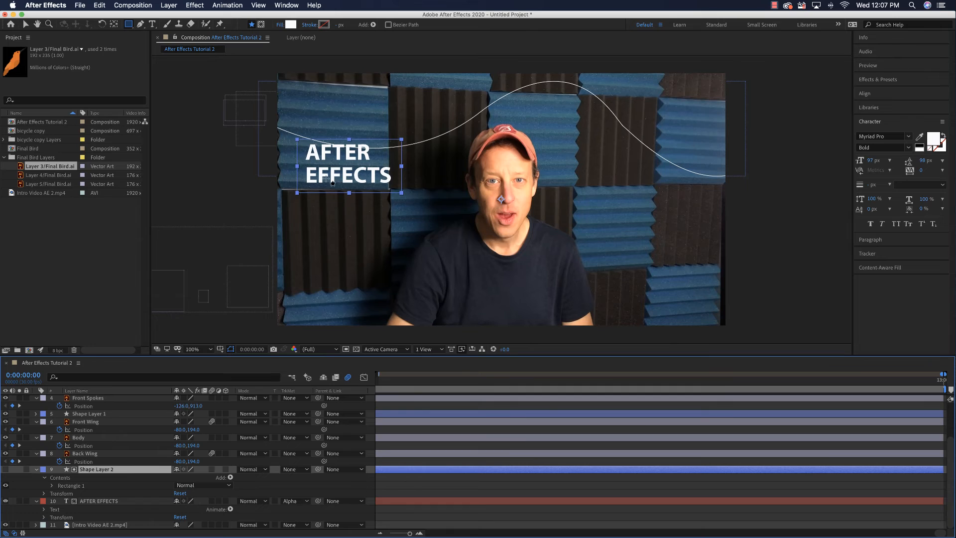
- Try moving the AFTER EFFECTS text with the Selection tool to test the rectangle's matte, ending practically at its original place
{"action": "left_click", "coordinate": [25, 25]}
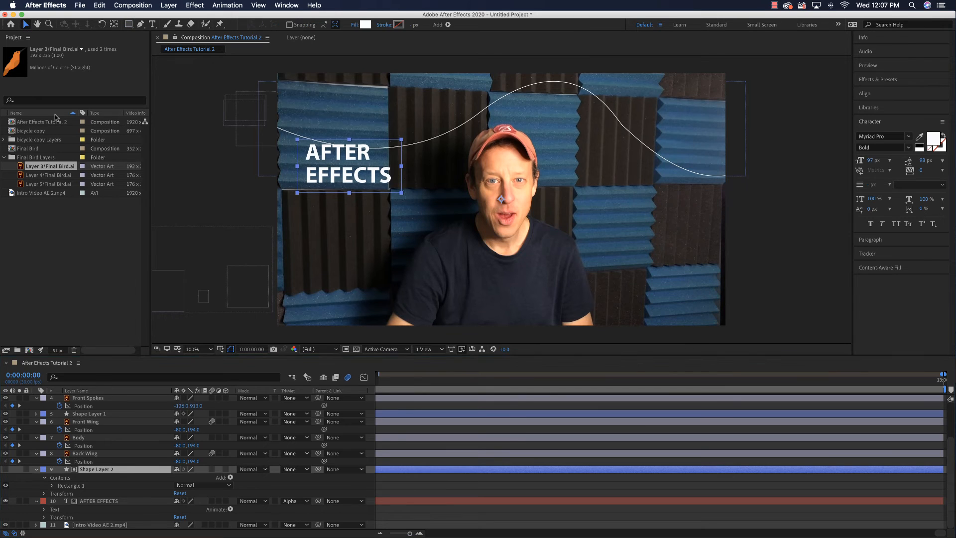
{"action": "left_click", "coordinate": [96, 502]}
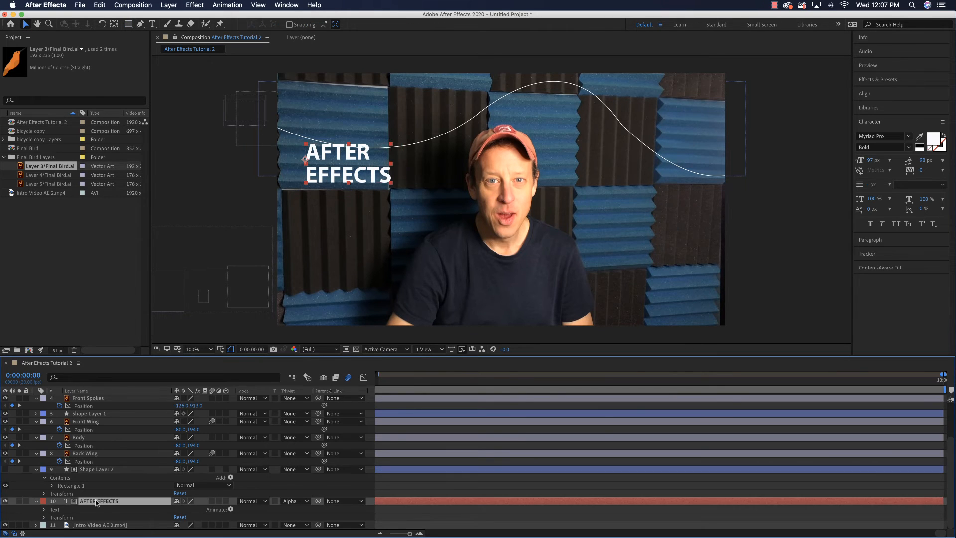
{"action": "mouse_move", "coordinate": [358, 179]}
{"action": "left_mouse_down"}
{"action": "mouse_move", "coordinate": [355, 127]}
{"action": "mouse_move", "coordinate": [358, 177]}
{"action": "left_mouse_up"}
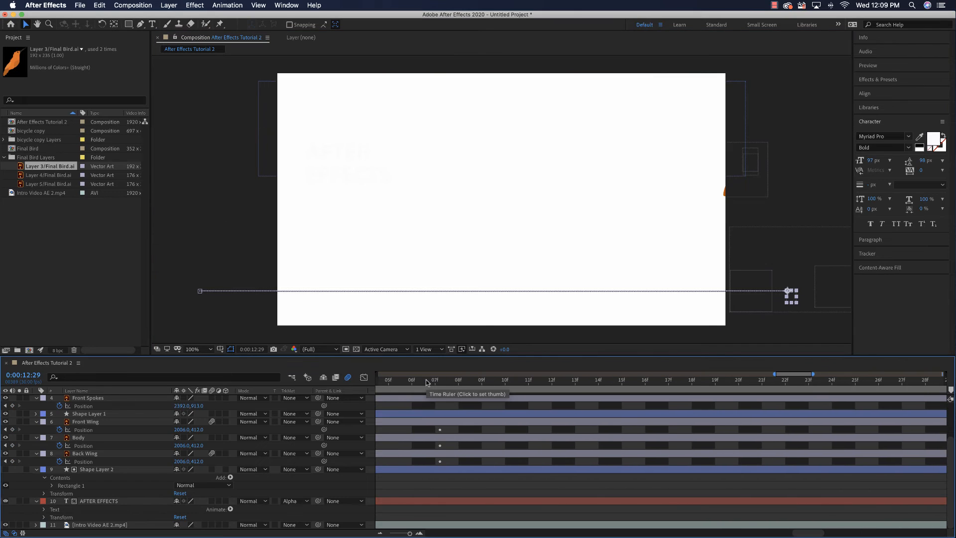
- Expand the timeline's visible time range to the whole composition and return to 0:00:00:00
{"action": "scroll", "coordinate": [426, 382], "scroll_direction": "left", "scroll_amount": 5}
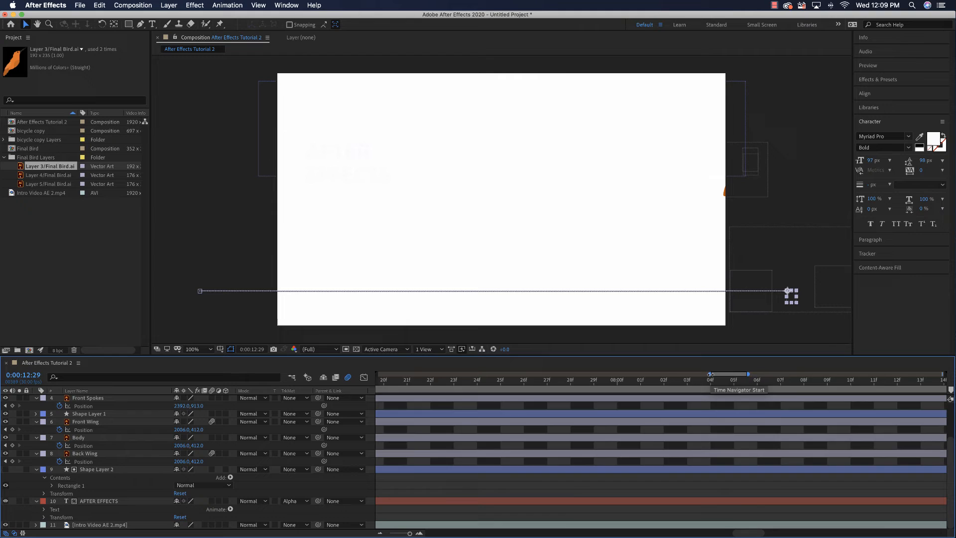
{"action": "left_click_drag", "start_coordinate": [711, 374], "coordinate": [377, 374]}
{"action": "left_click_drag", "start_coordinate": [748, 374], "coordinate": [943, 374]}
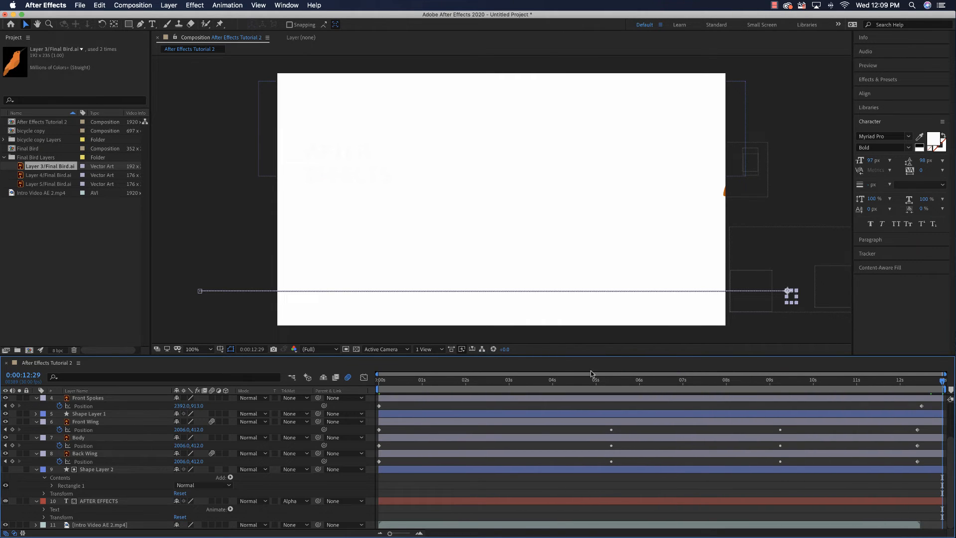
{"action": "left_click", "coordinate": [378, 382]}
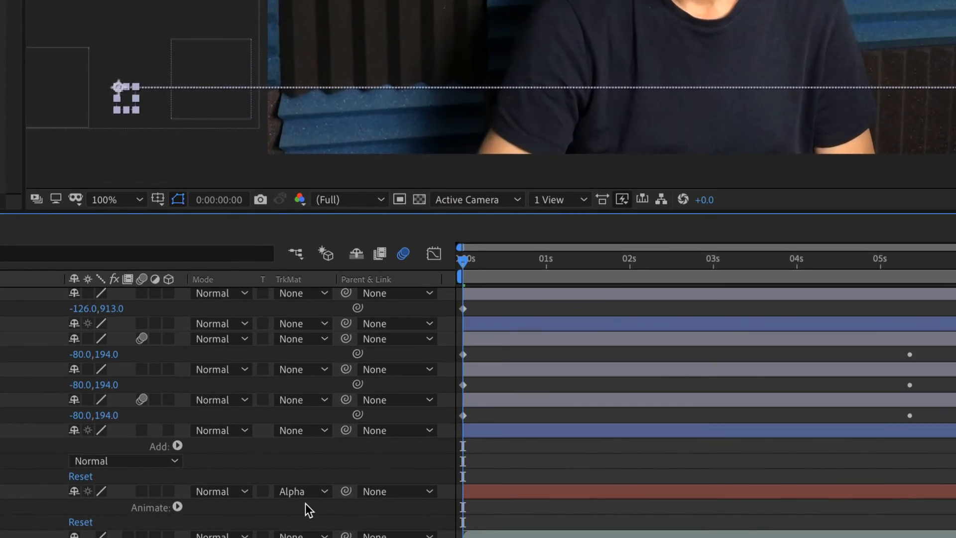
- Review the track matte options of the AFTER EFFECTS layer, keeping Alpha Matte "Shape Layer 2"
{"action": "left_click", "coordinate": [317, 493]}
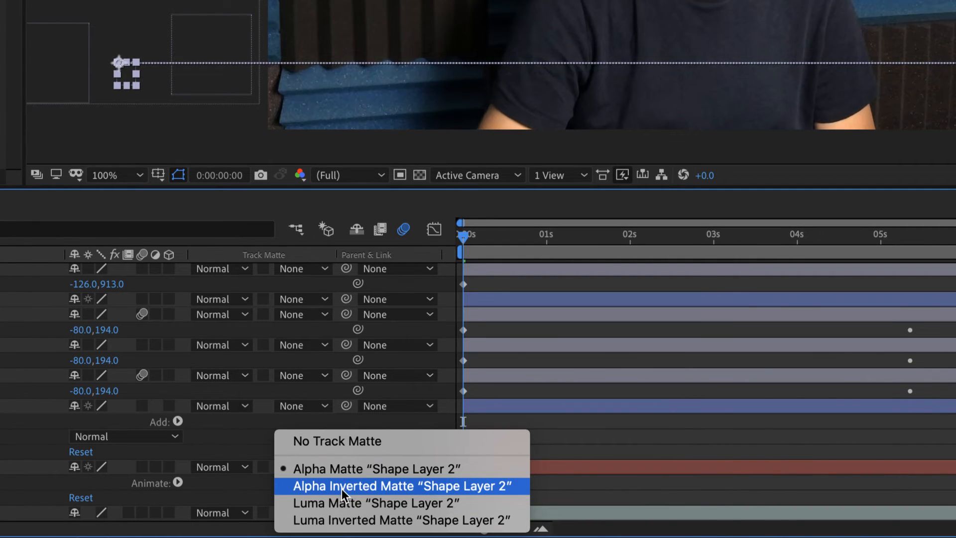
{"action": "left_click", "coordinate": [354, 487]}
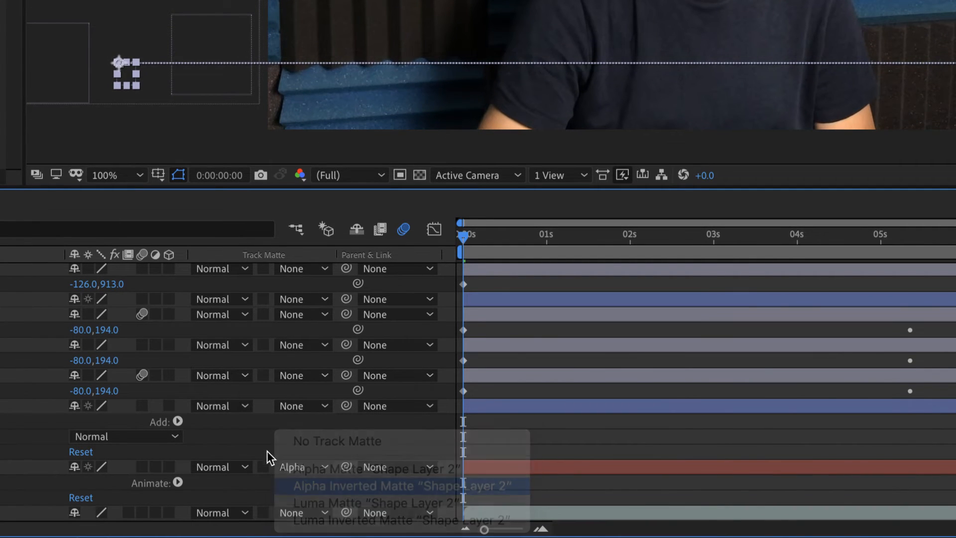
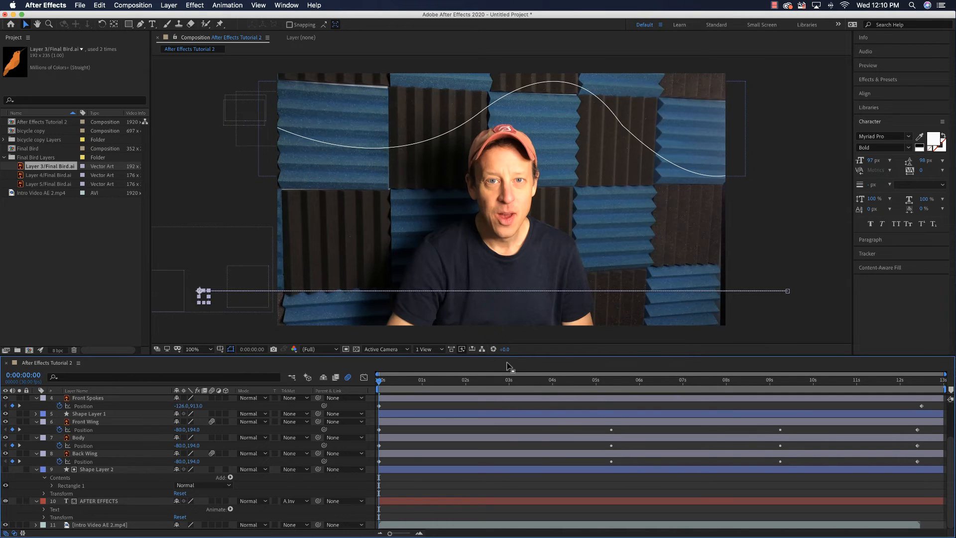
- Start Position keyframing on the AFTER EFFECTS text layer at 0:00:01:20
{"action": "key", "text": "equal"}
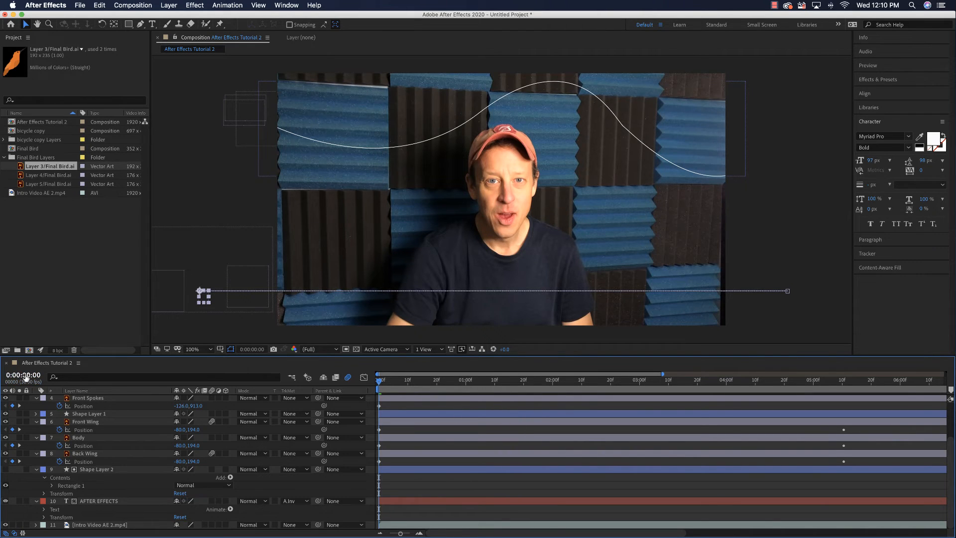
{"action": "left_click", "coordinate": [25, 377]}
{"action": "type", "text": "1:"}
{"action": "type", "text": "2"}
{"action": "key", "text": "Return"}
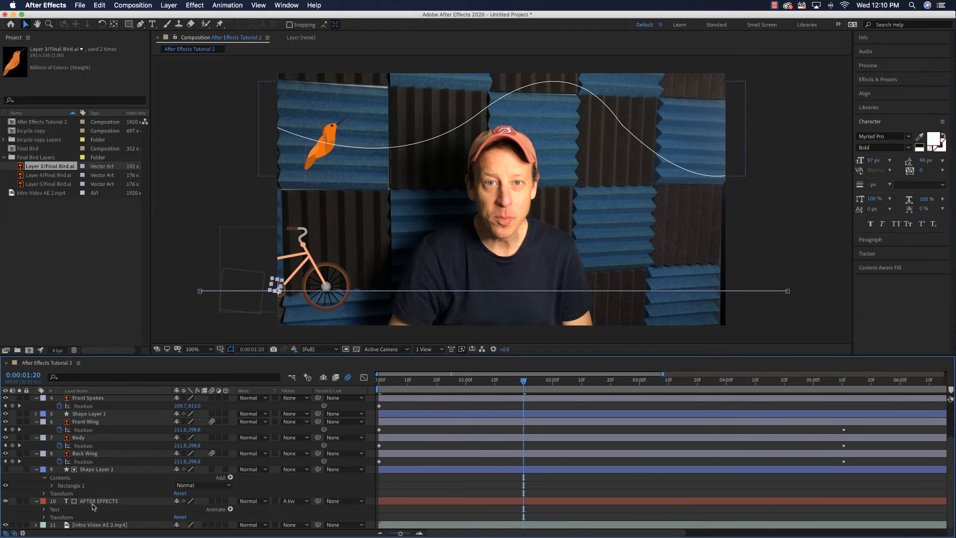
{"action": "left_click", "coordinate": [92, 502]}
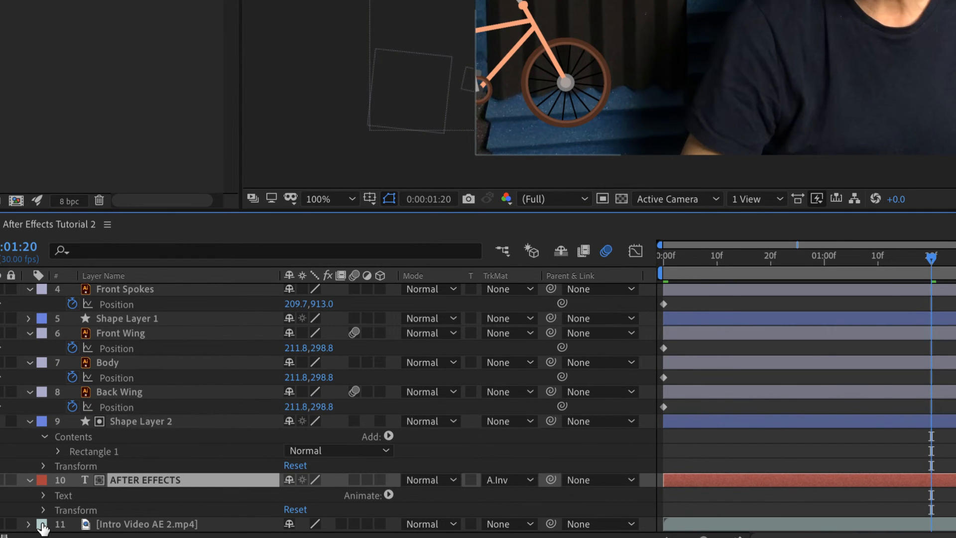
{"action": "key", "text": "p"}
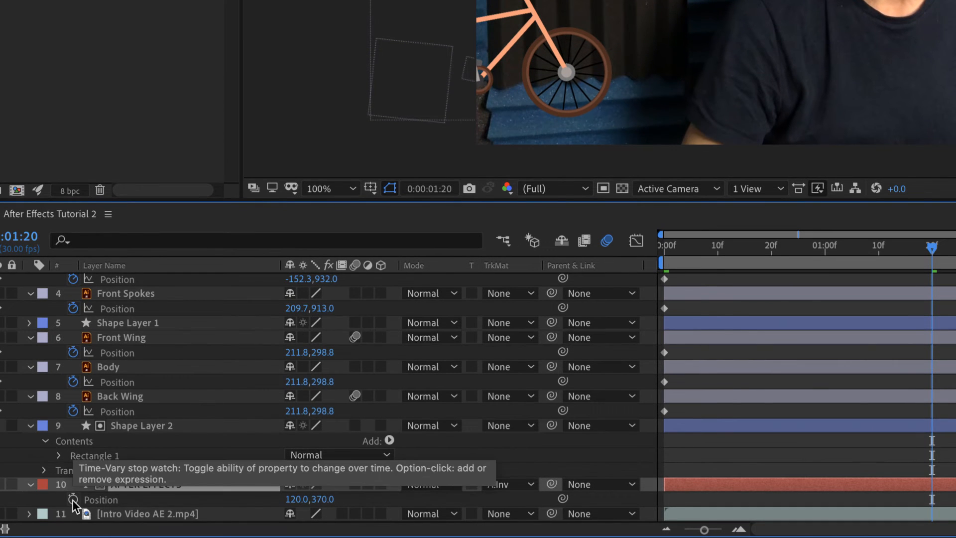
{"action": "left_click", "coordinate": [73, 499]}
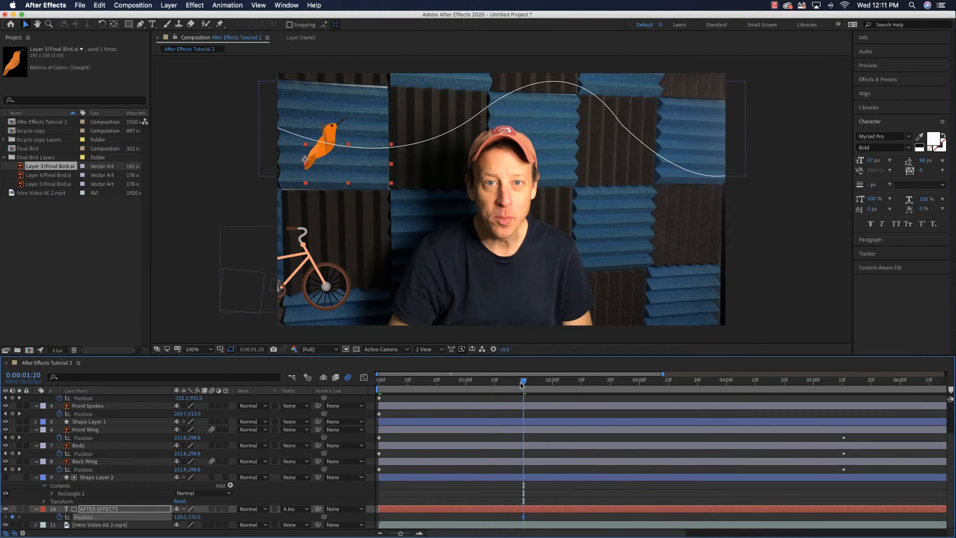
- Add an AFTER EFFECTS Position keyframe holding the current value at 0:00:03:00 and raise the title to 120.0, 145.0 at 0:00:04:00
{"action": "left_click_drag", "start_coordinate": [523, 383], "coordinate": [640, 384]}
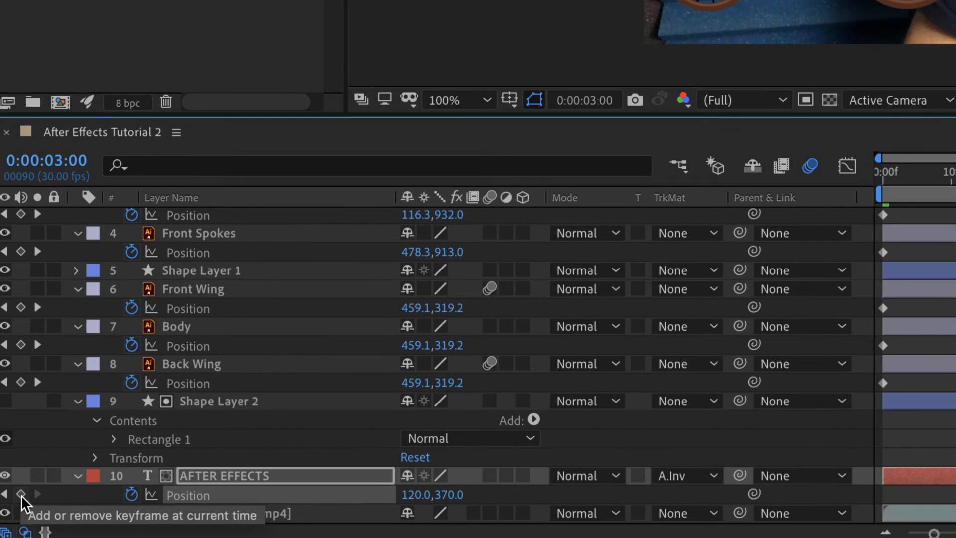
{"action": "left_click", "coordinate": [21, 494]}
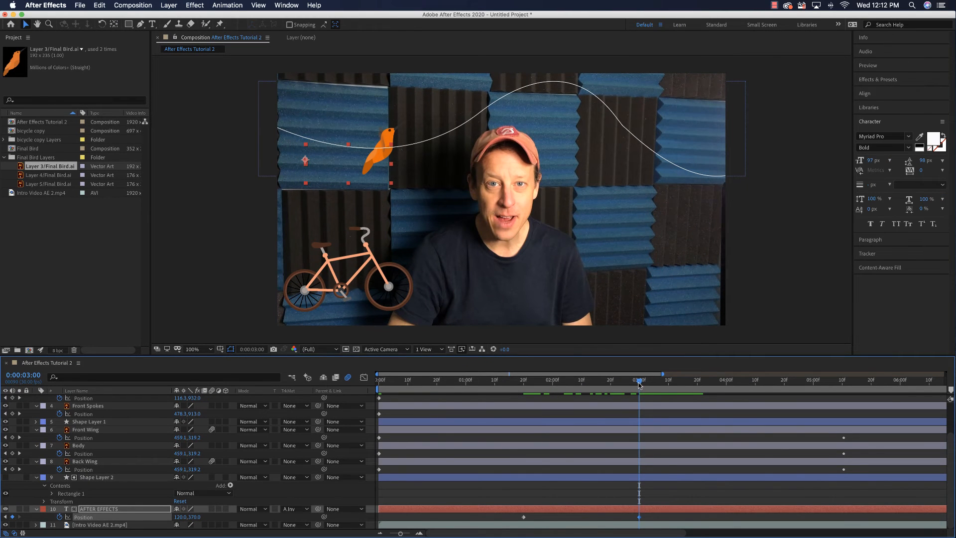
{"action": "left_click_drag", "start_coordinate": [640, 383], "coordinate": [726, 380]}
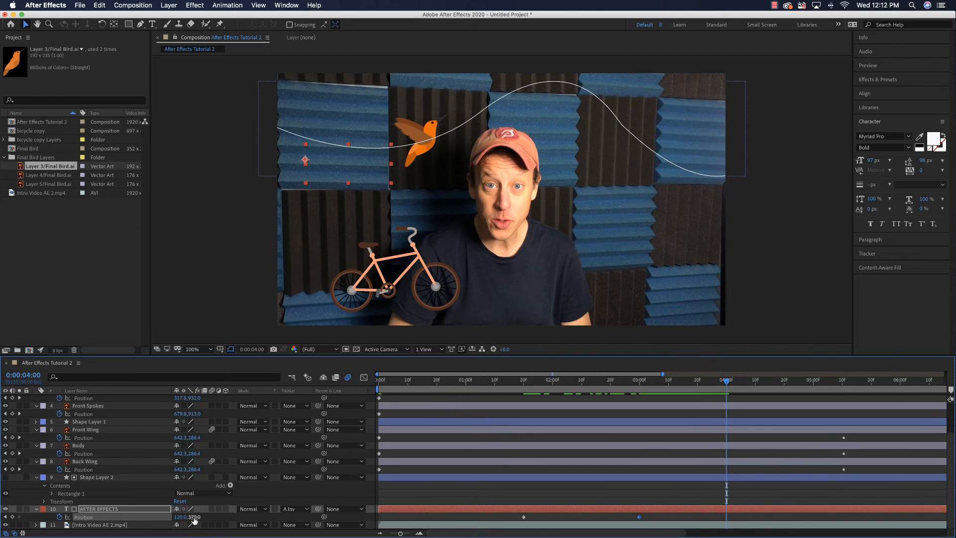
{"action": "left_click_drag", "start_coordinate": [194, 519], "coordinate": [82, 524]}
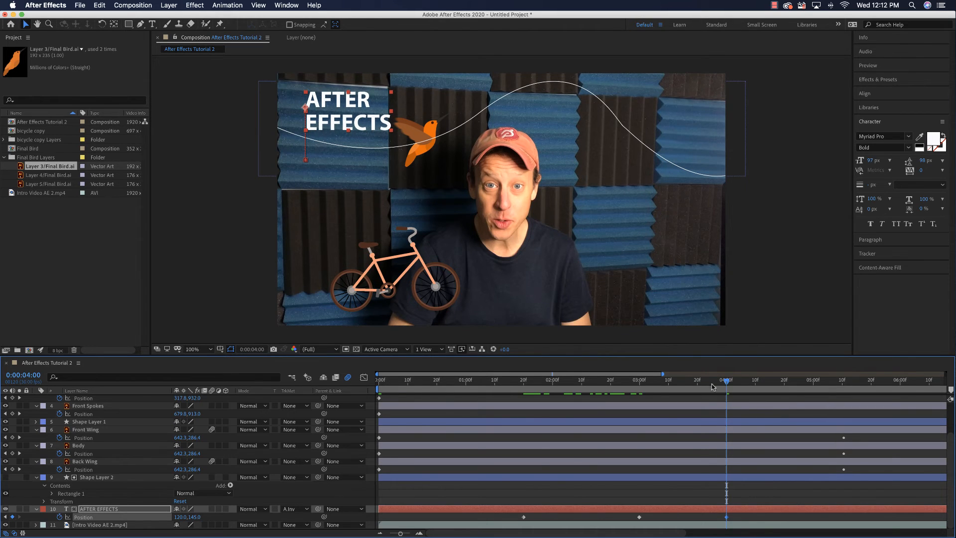
- Lower the AFTER EFFECTS title to Position 120.0, 361.0 at 0:00:07:00, hiding it behind the matte
{"action": "left_click_drag", "start_coordinate": [711, 386], "coordinate": [738, 398]}
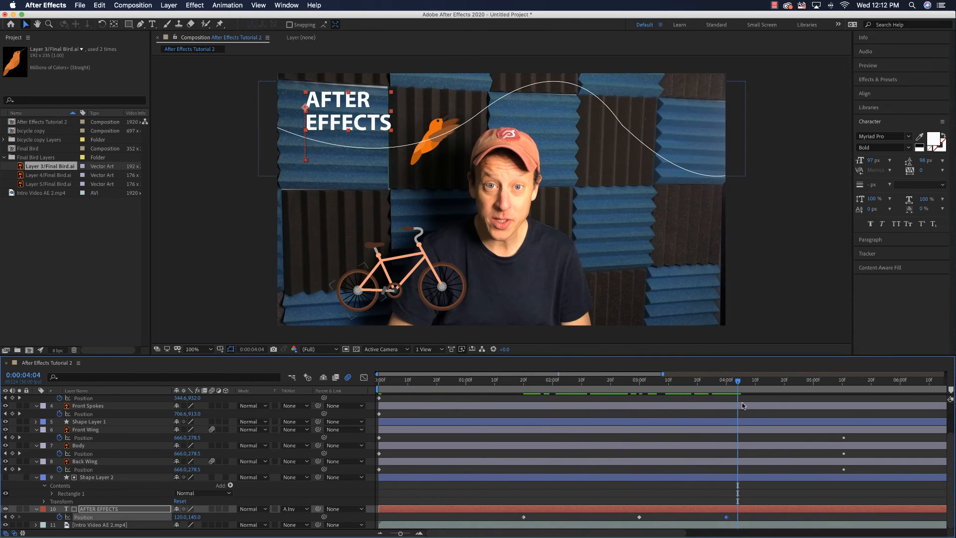
{"action": "scroll", "coordinate": [746, 405], "scroll_direction": "right", "scroll_amount": 10}
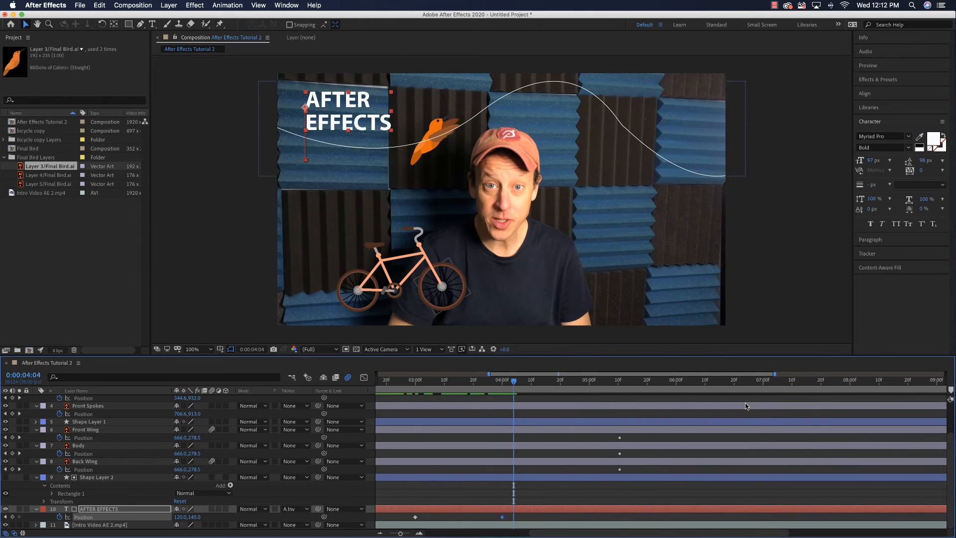
{"action": "left_click_drag", "start_coordinate": [516, 384], "coordinate": [763, 380]}
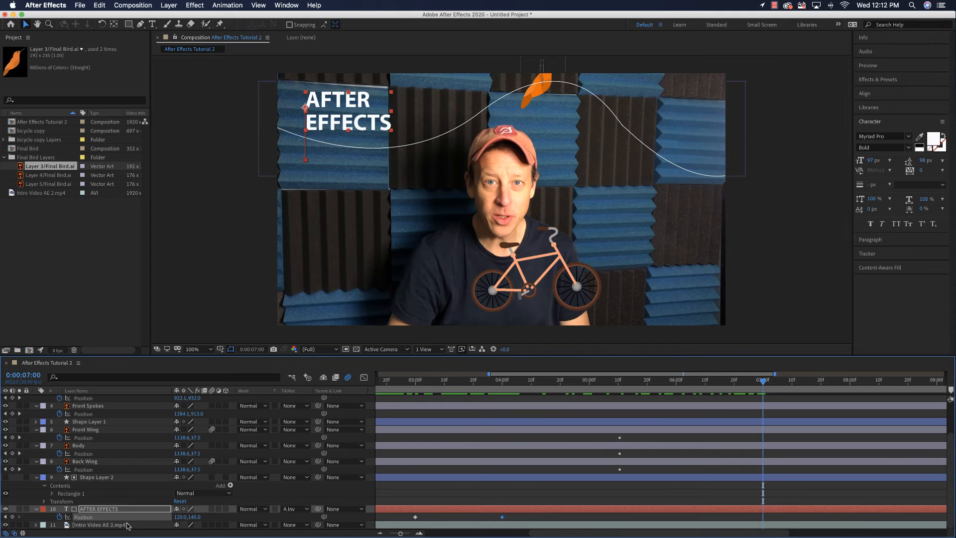
{"action": "left_click_drag", "start_coordinate": [193, 516], "coordinate": [313, 510]}
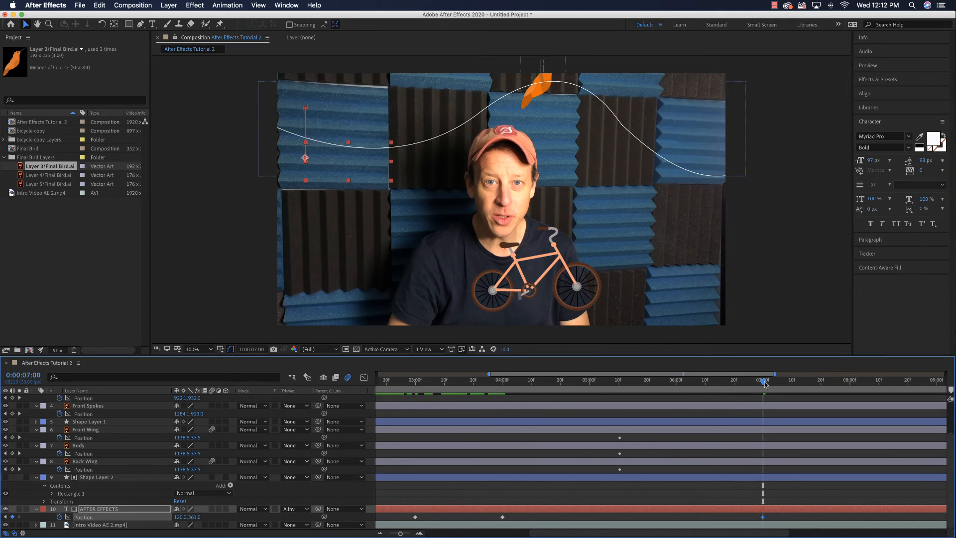
- Preview the AFTER EFFECTS title's downward movement, starting at about 0:00:04:00
{"action": "left_click_drag", "start_coordinate": [764, 383], "coordinate": [504, 384]}
{"action": "key", "text": "space"}
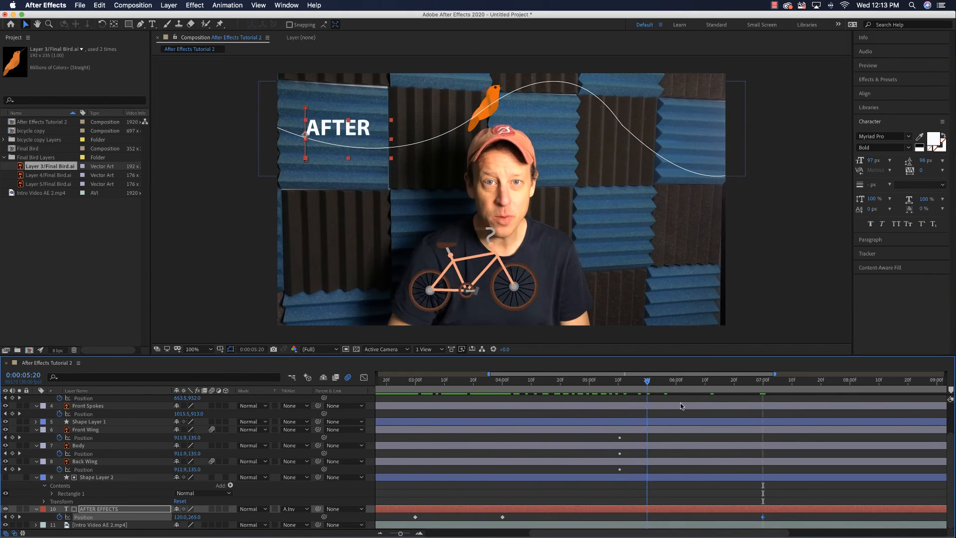
{"action": "left_click", "coordinate": [467, 383]}
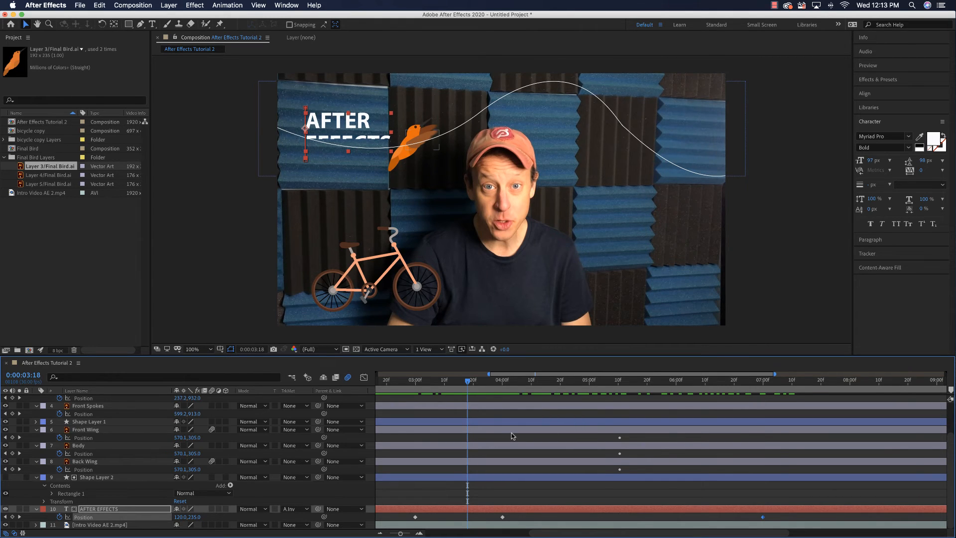
- Apply Easy Ease to all four Position keyframes of the AFTER EFFECTS layer
{"action": "key", "text": "semicolon"}
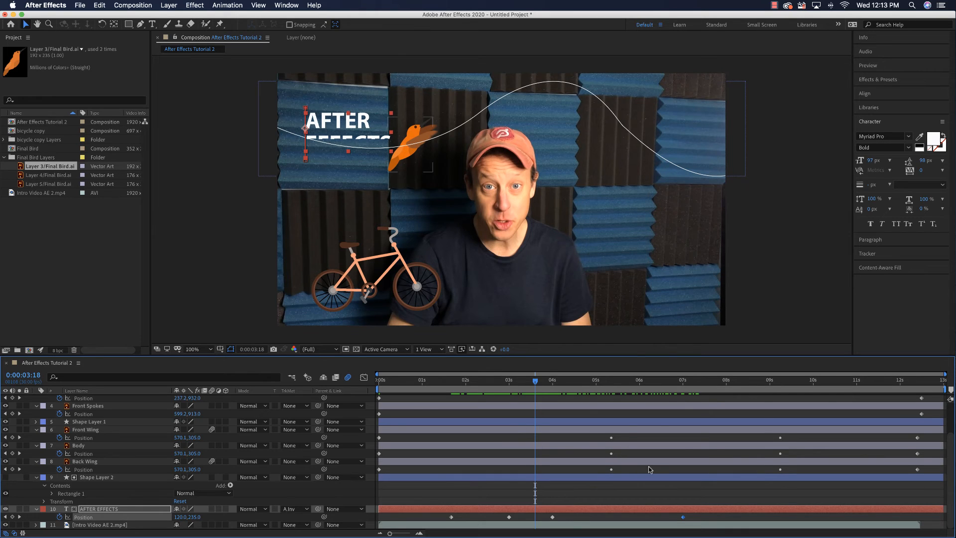
{"action": "left_click", "coordinate": [696, 519]}
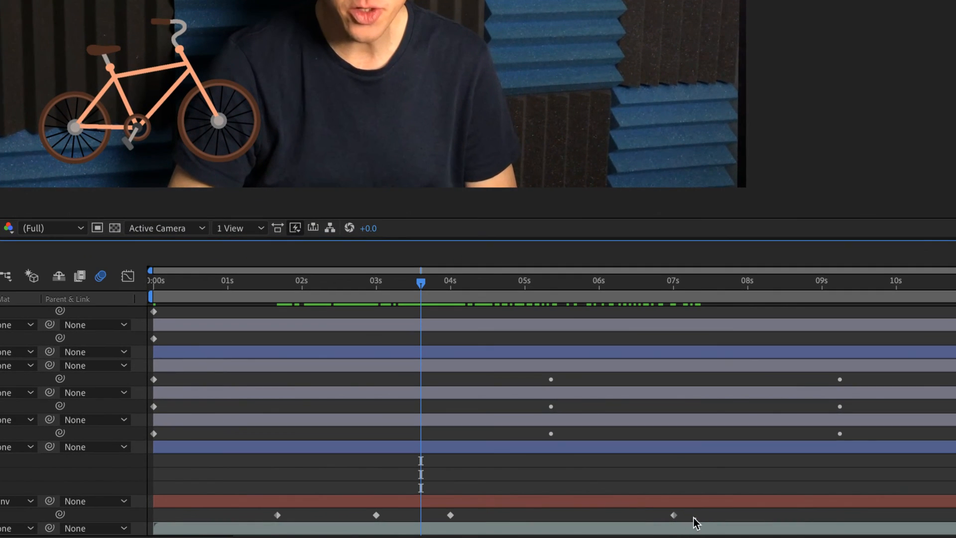
{"action": "left_click_drag", "start_coordinate": [695, 518], "coordinate": [269, 503]}
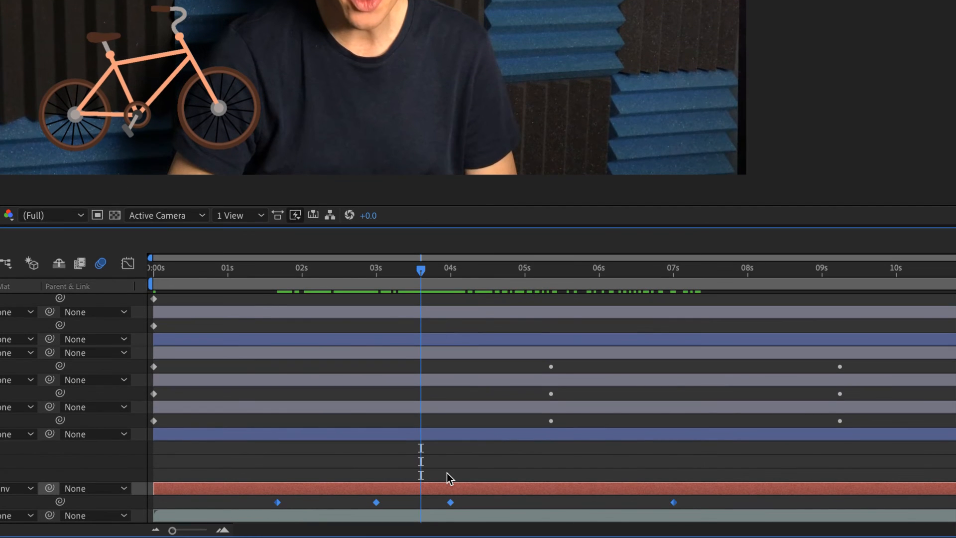
{"action": "key", "text": "F9"}
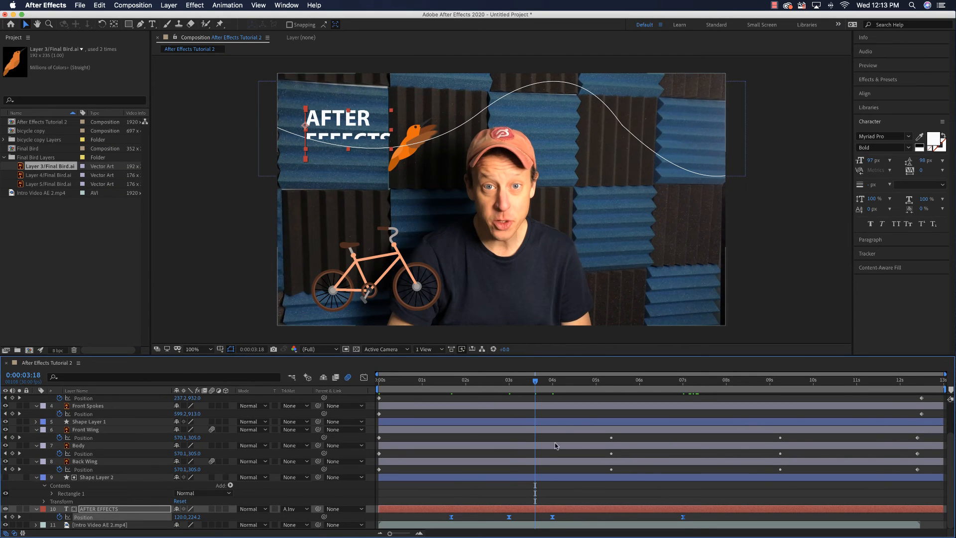
- Preview the eased title animation from about 0:00:00:16
{"action": "left_click_drag", "start_coordinate": [535, 382], "coordinate": [432, 382]}
{"action": "left_click", "coordinate": [403, 391]}
{"action": "key", "text": "space"}
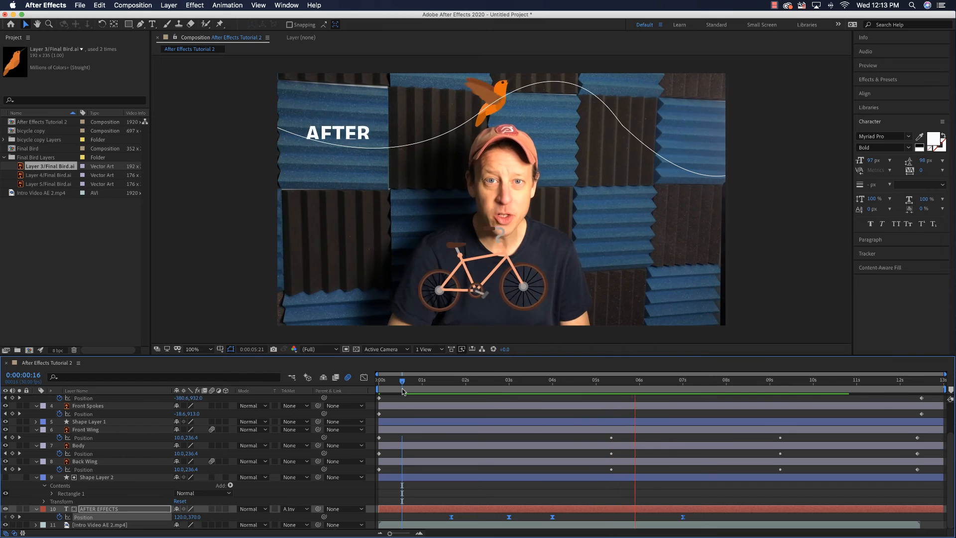
{"action": "key", "text": "space"}
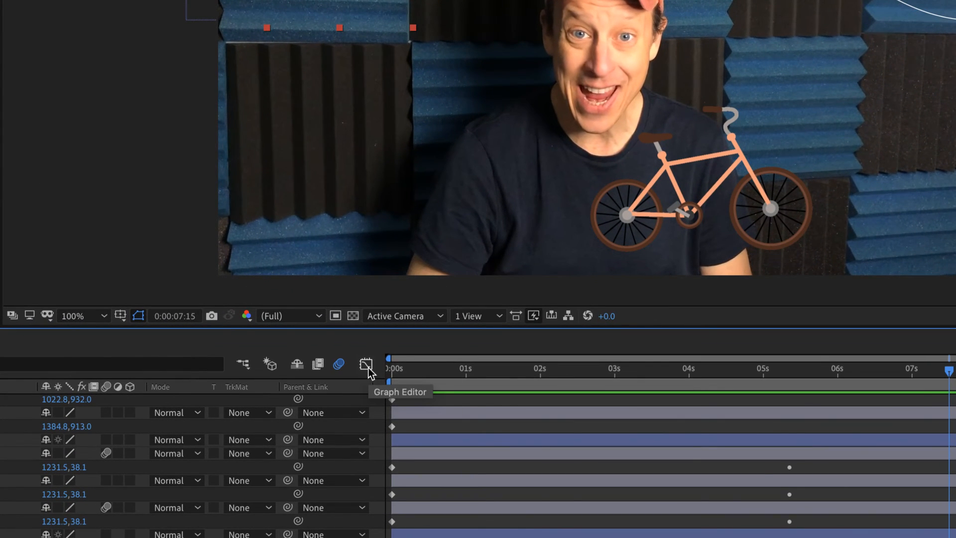
- Show the AFTER EFFECTS layer's Position animation in the Graph Editor
{"action": "left_click", "coordinate": [367, 365]}
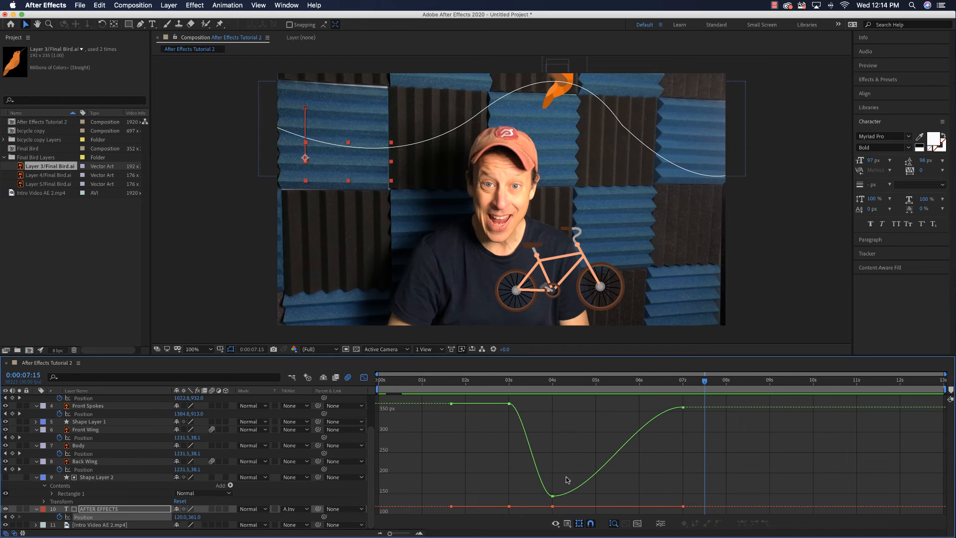
- Try reshaping the title's vertical Position value curve by moving the 0:00:03:00 keyframe earlier and changing the last keyframe's value
{"action": "mouse_move", "coordinate": [509, 405]}
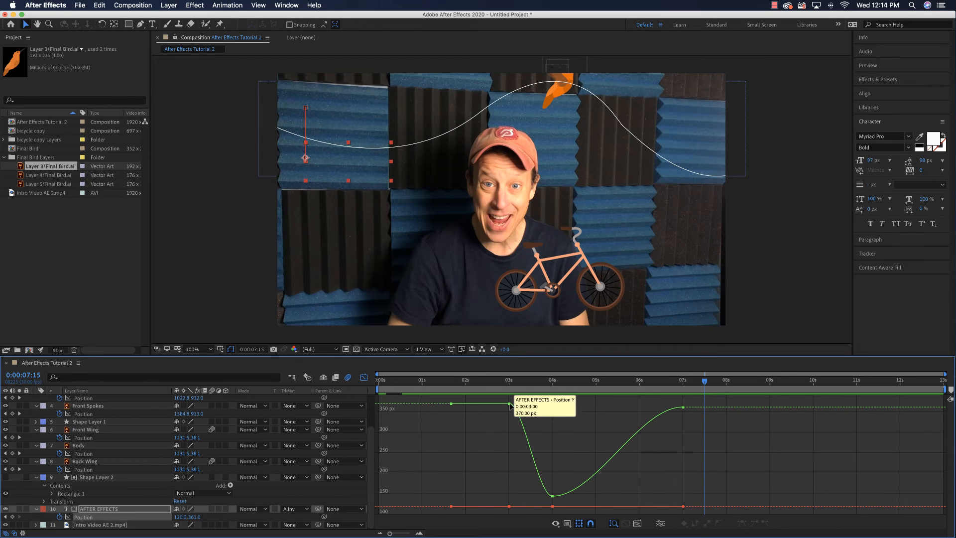
{"action": "left_click_drag", "start_coordinate": [510, 401], "coordinate": [480, 404]}
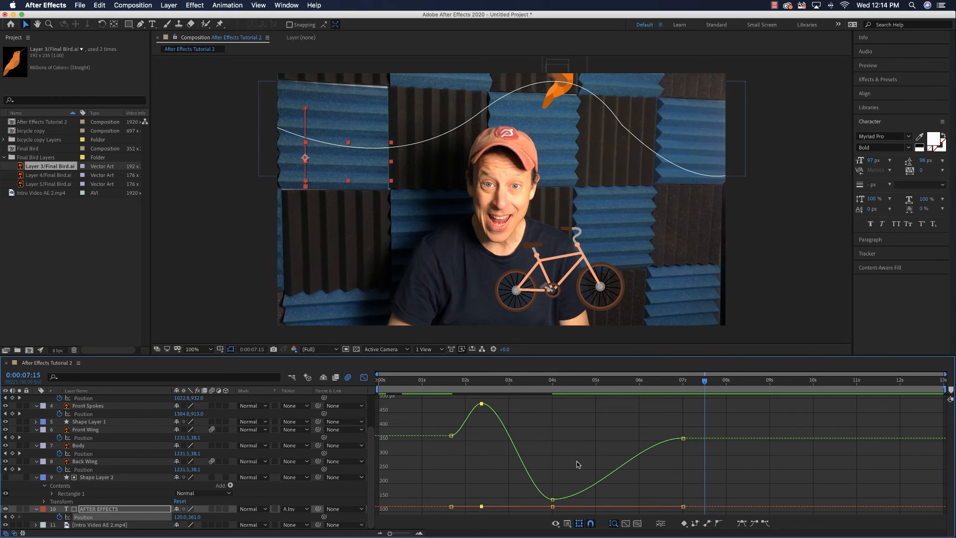
{"action": "left_click_drag", "start_coordinate": [683, 438], "coordinate": [685, 463]}
{"action": "left_click_drag", "start_coordinate": [705, 383], "coordinate": [402, 386]}
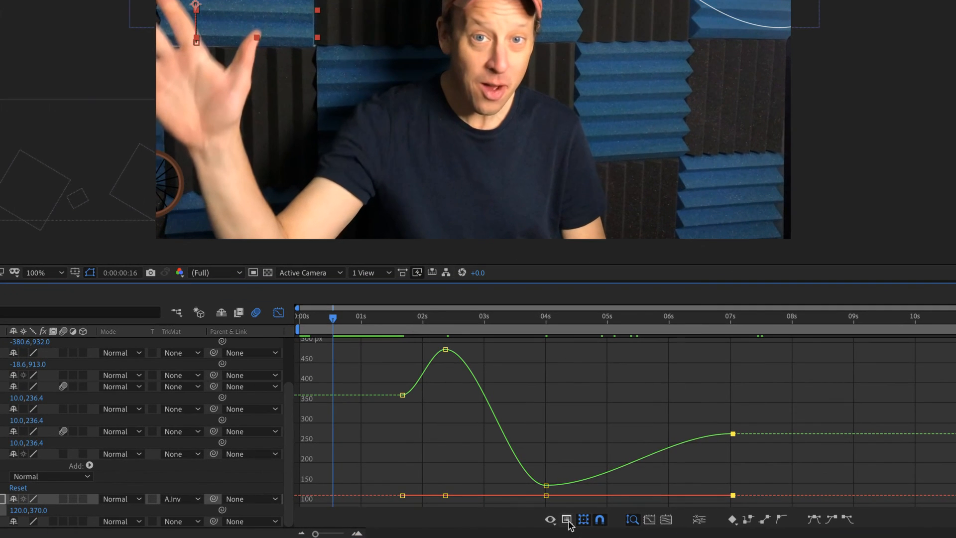
{"action": "left_click", "coordinate": [555, 523]}
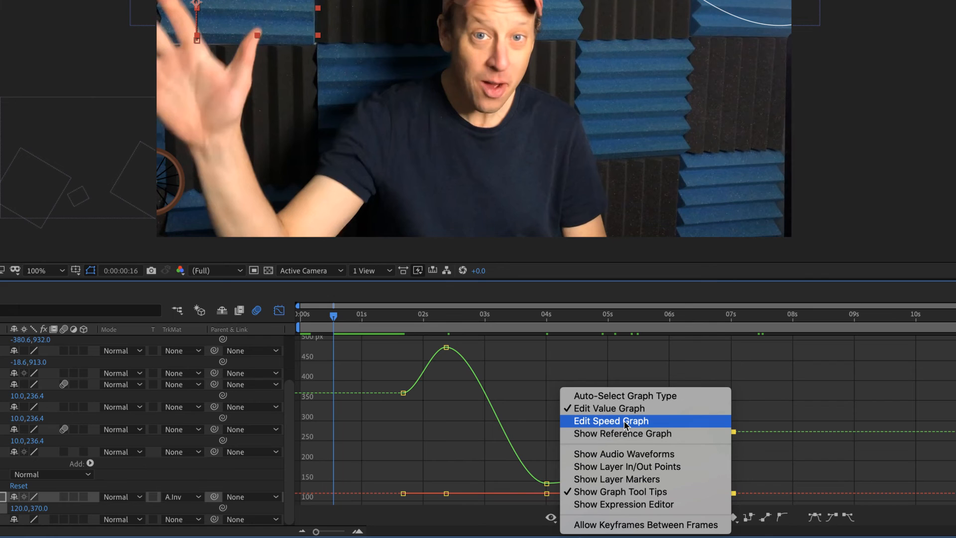
{"action": "left_click", "coordinate": [565, 351]}
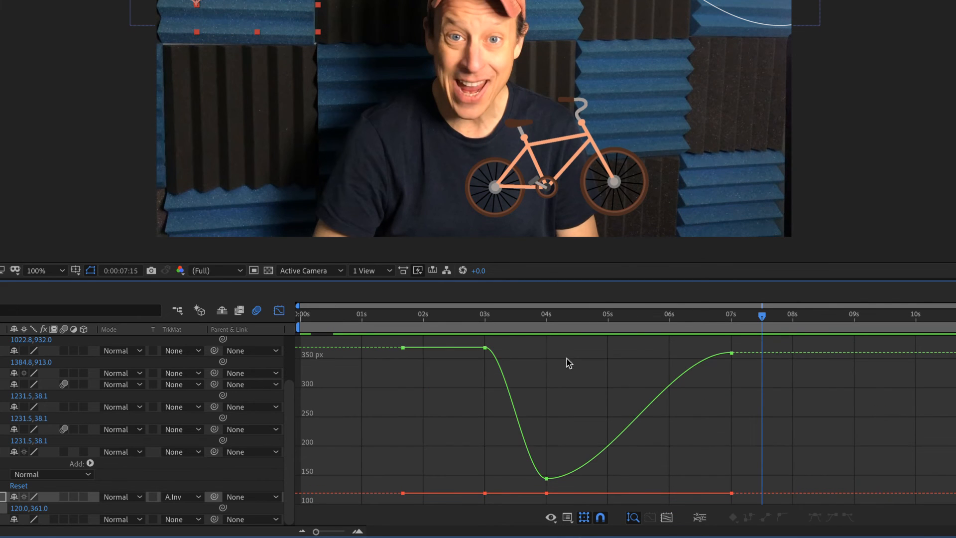
- Switch to the speed graph and reshape the title's rise so its starting keyframe sits at 0:00:01:23 with about 124 px/sec
{"action": "left_click", "coordinate": [567, 518]}
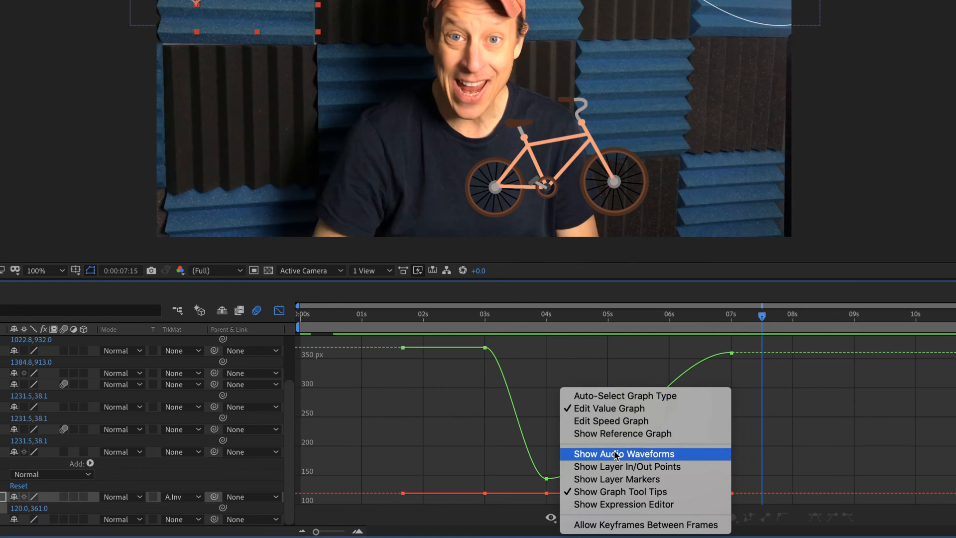
{"action": "left_click", "coordinate": [610, 421]}
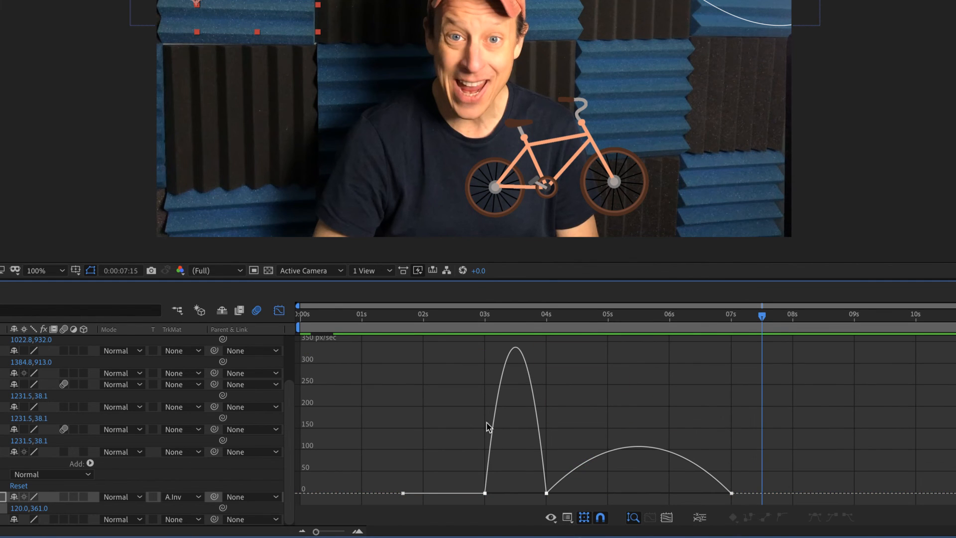
{"action": "mouse_move", "coordinate": [483, 493]}
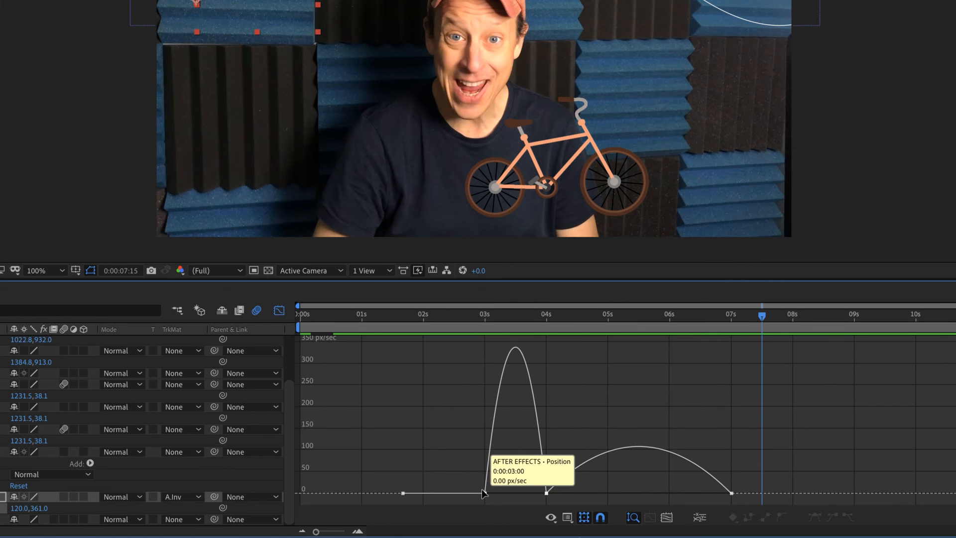
{"action": "left_click_drag", "start_coordinate": [483, 492], "coordinate": [472, 471]}
{"action": "left_click_drag", "start_coordinate": [403, 437], "coordinate": [409, 360]}
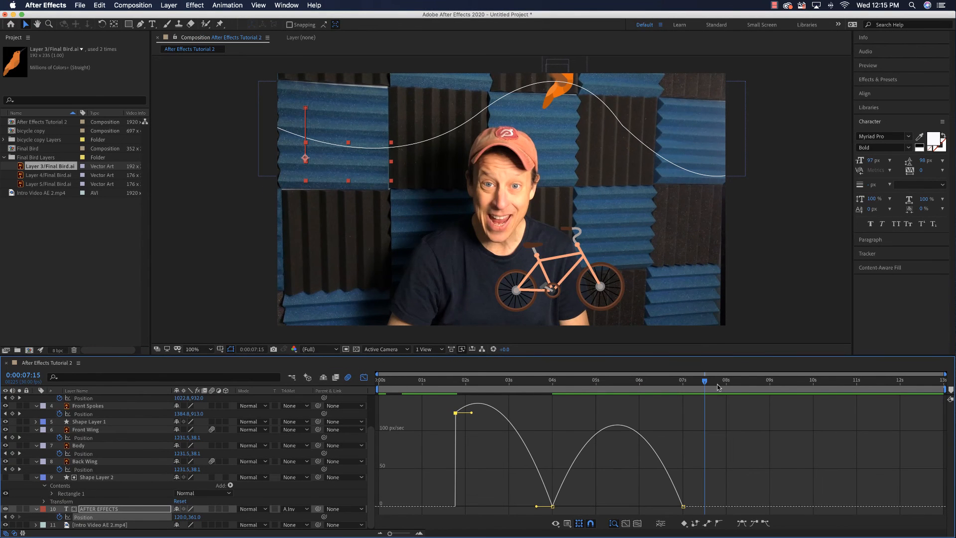
- Preview the title animation with the reshaped speed curve, including playback from 0:00:00:00
{"action": "key", "text": "space"}
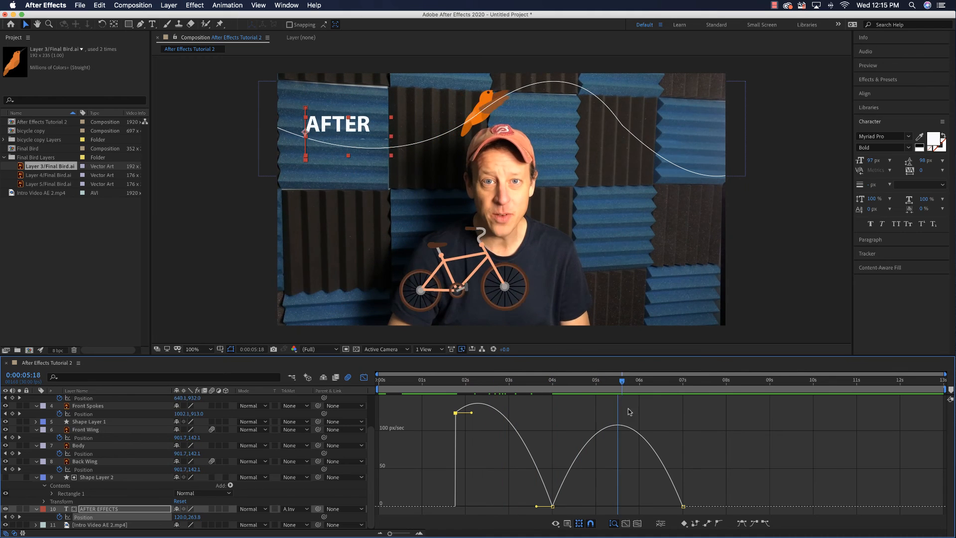
{"action": "left_click_drag", "start_coordinate": [451, 409], "coordinate": [379, 408]}
{"action": "key", "text": "space"}
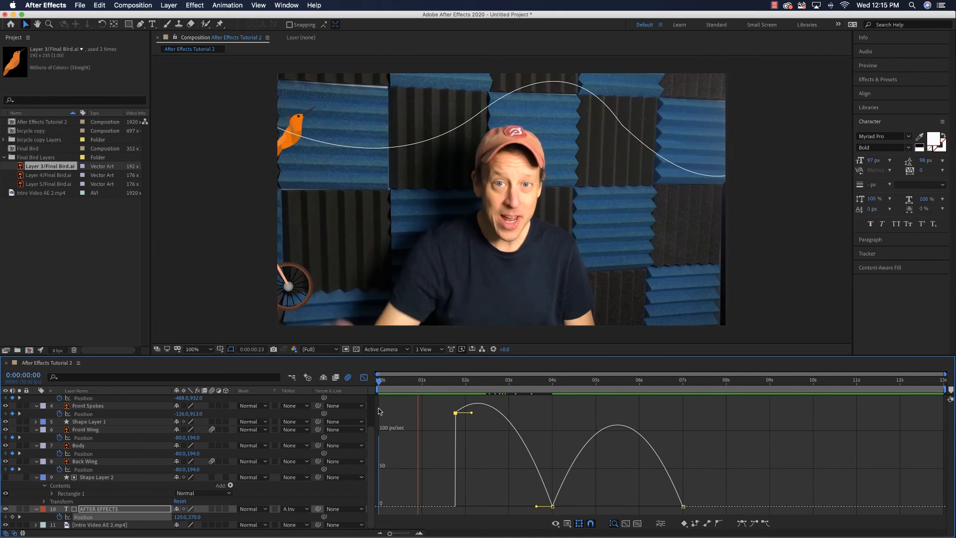
{"action": "key", "text": "space"}
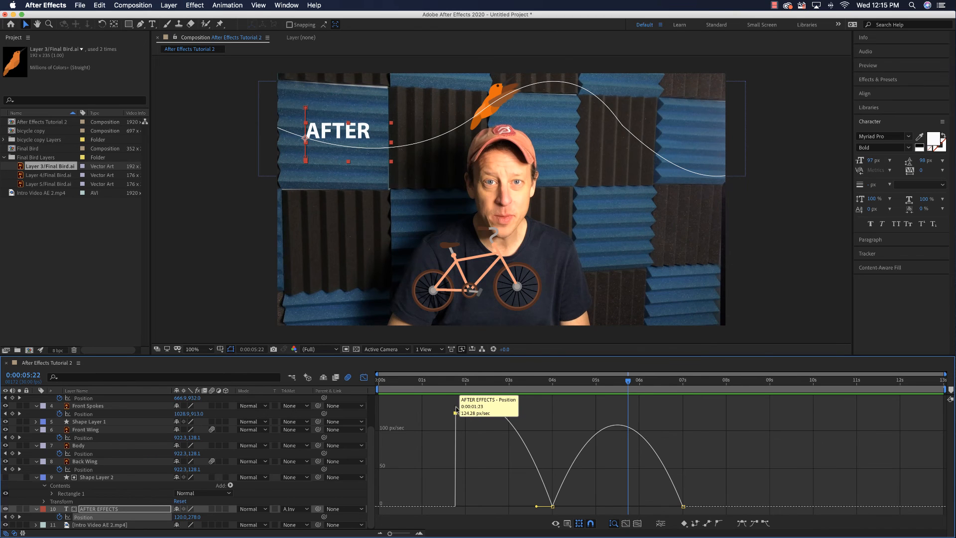
- Try raising the title's starting speed to about 150 px/sec and lifting the middle keyframe off zero speed, and preview the motion
{"action": "left_click_drag", "start_coordinate": [456, 410], "coordinate": [456, 393]}
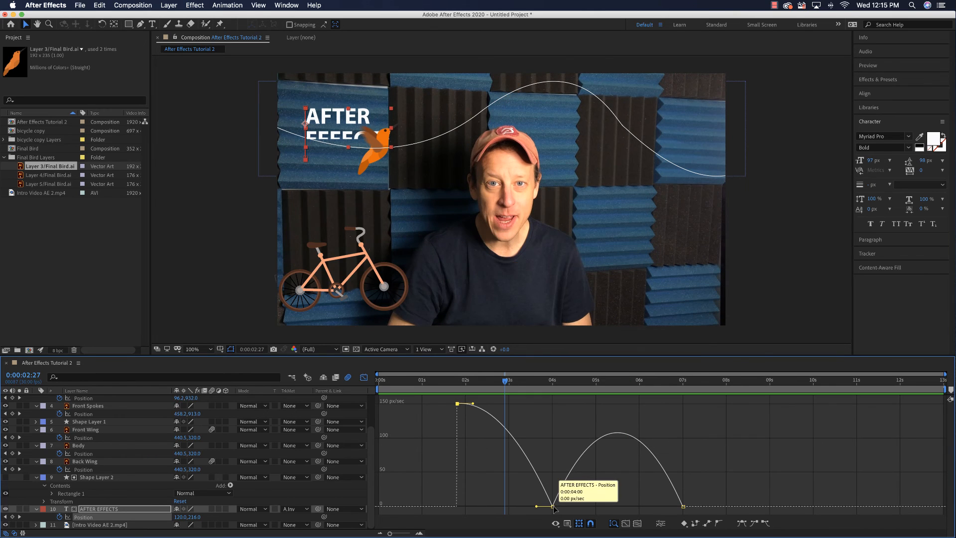
{"action": "left_click_drag", "start_coordinate": [554, 507], "coordinate": [551, 424]}
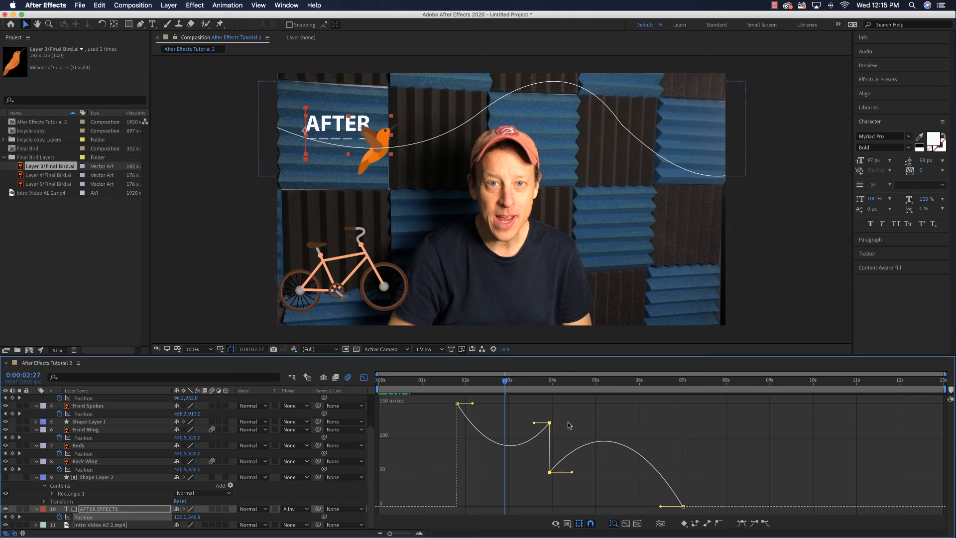
{"action": "left_click", "coordinate": [404, 388]}
{"action": "key", "text": "space"}
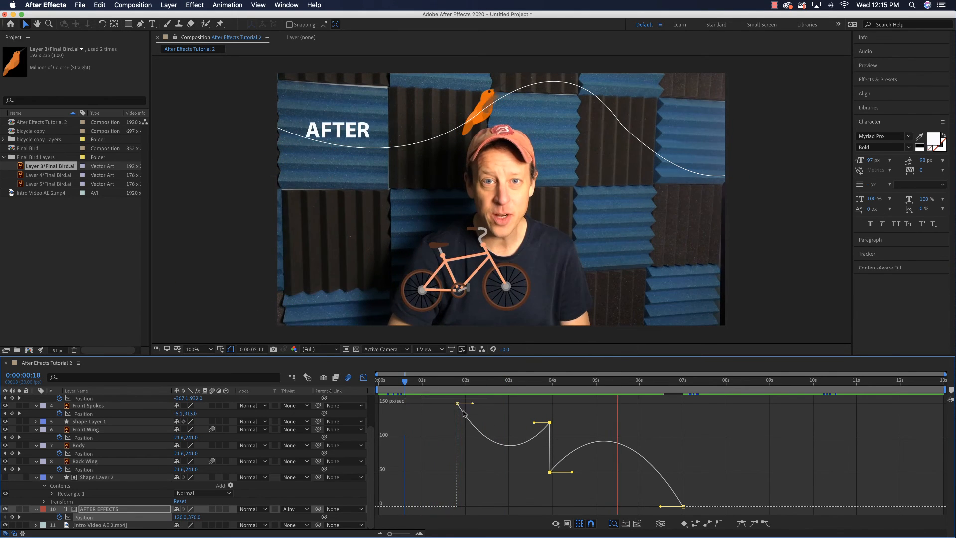
{"action": "key", "text": "space"}
- Raise the title's middle keyframe's incoming speed slightly, match its outgoing speed to it, and return to the keyframe timeline
{"action": "left_click", "coordinate": [533, 424]}
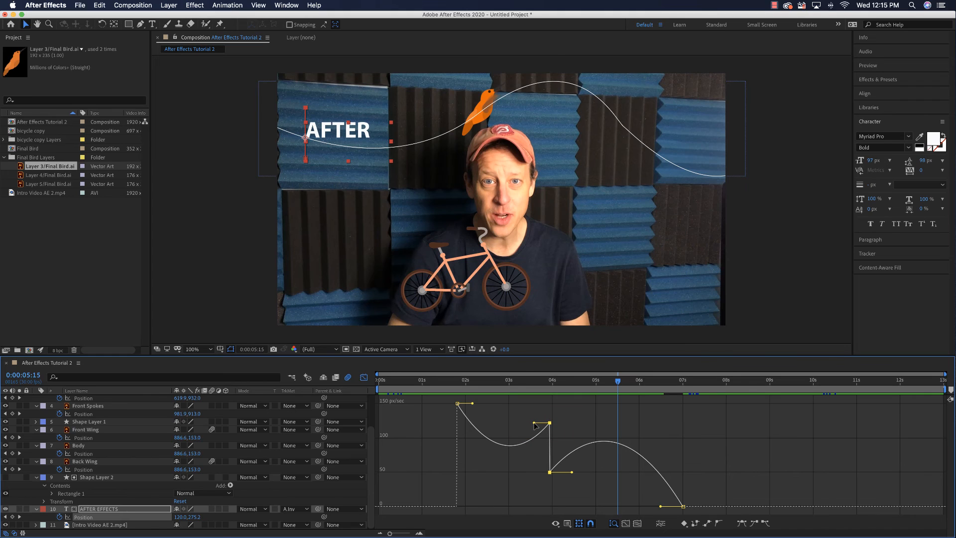
{"action": "left_click_drag", "start_coordinate": [535, 425], "coordinate": [531, 415]}
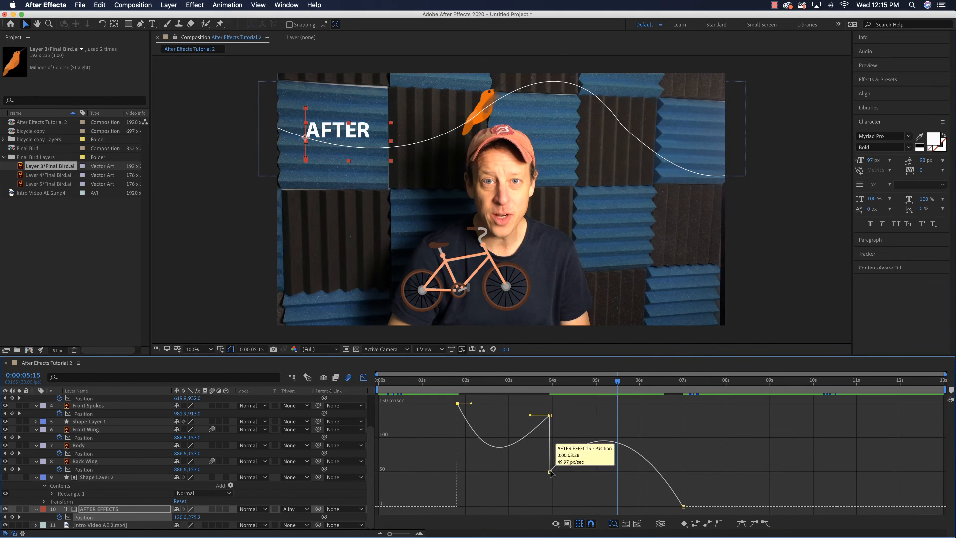
{"action": "left_click_drag", "start_coordinate": [550, 471], "coordinate": [550, 414]}
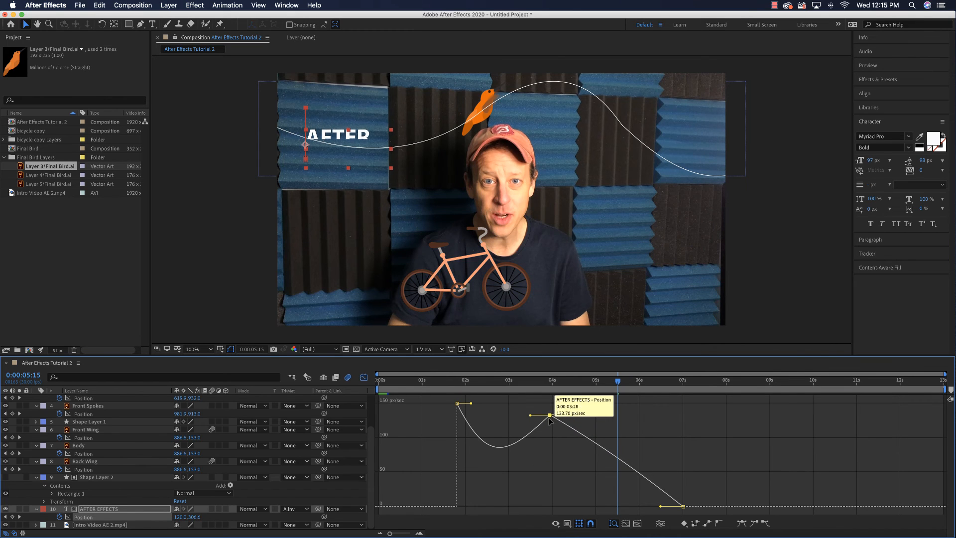
{"action": "left_click", "coordinate": [364, 378]}
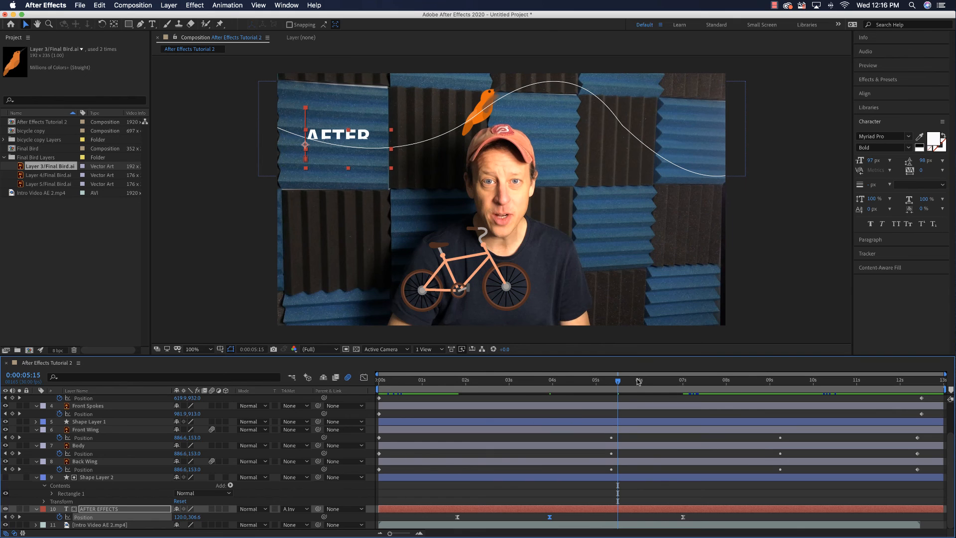
- Change the fill of Shape Layer 2 from a solid color to a linear gradient
{"action": "left_click_drag", "start_coordinate": [623, 392], "coordinate": [566, 391]}
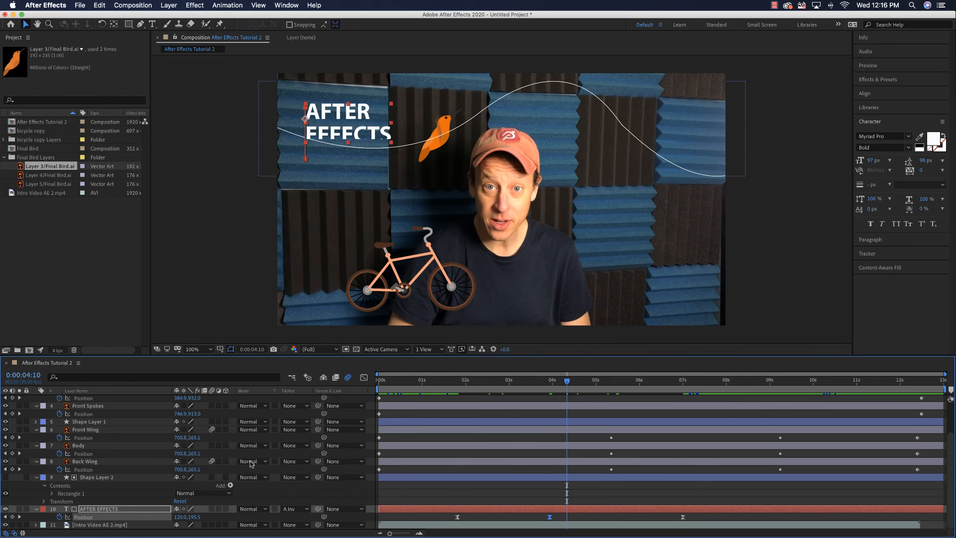
{"action": "left_click", "coordinate": [92, 477]}
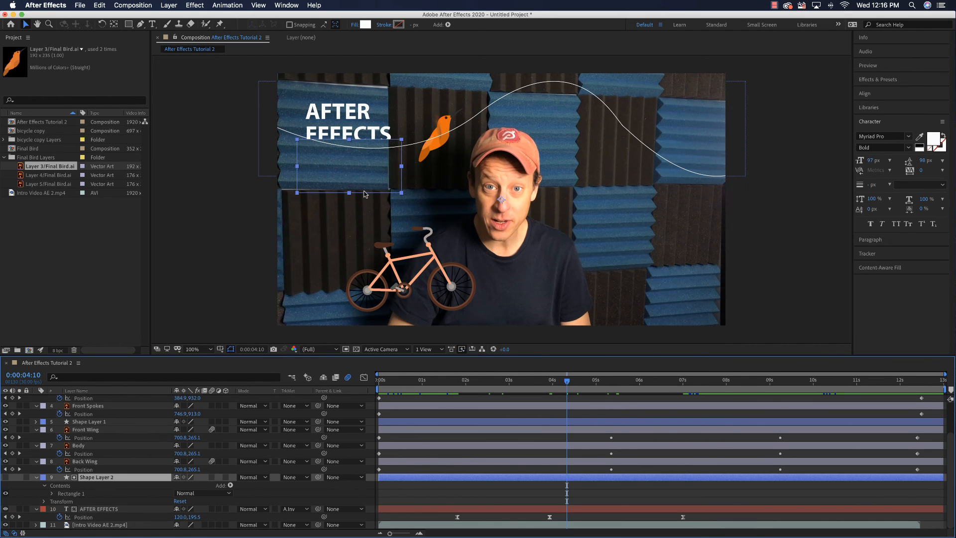
{"action": "left_click", "coordinate": [353, 25]}
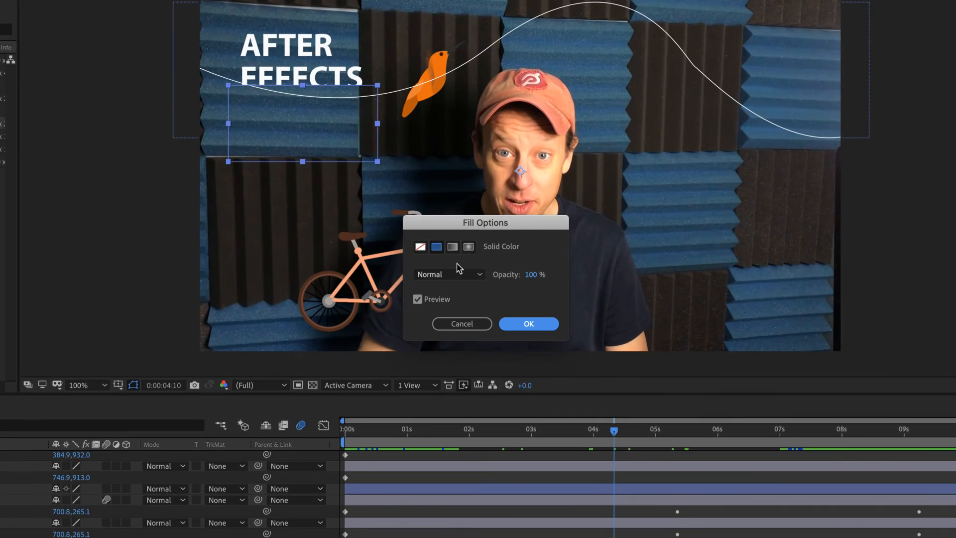
{"action": "left_click", "coordinate": [453, 247]}
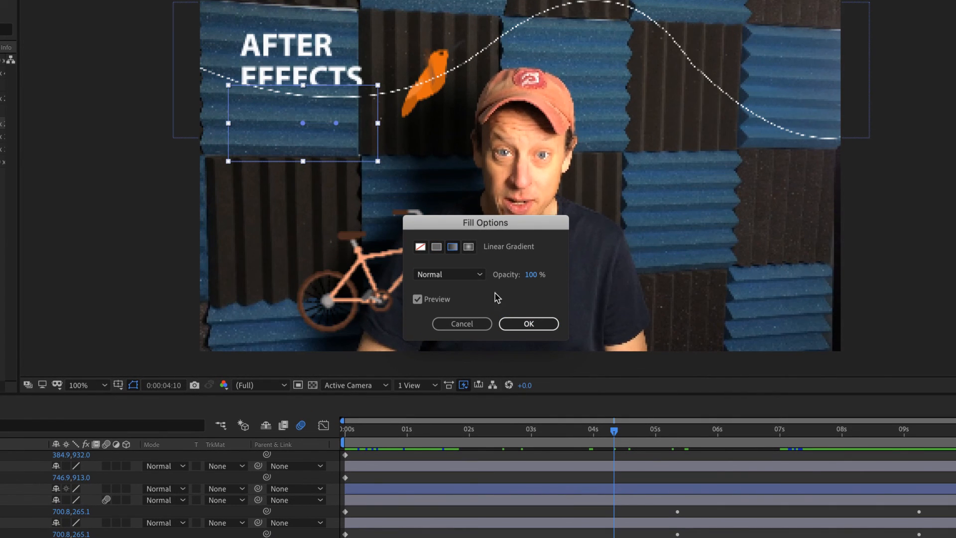
{"action": "left_click", "coordinate": [528, 324]}
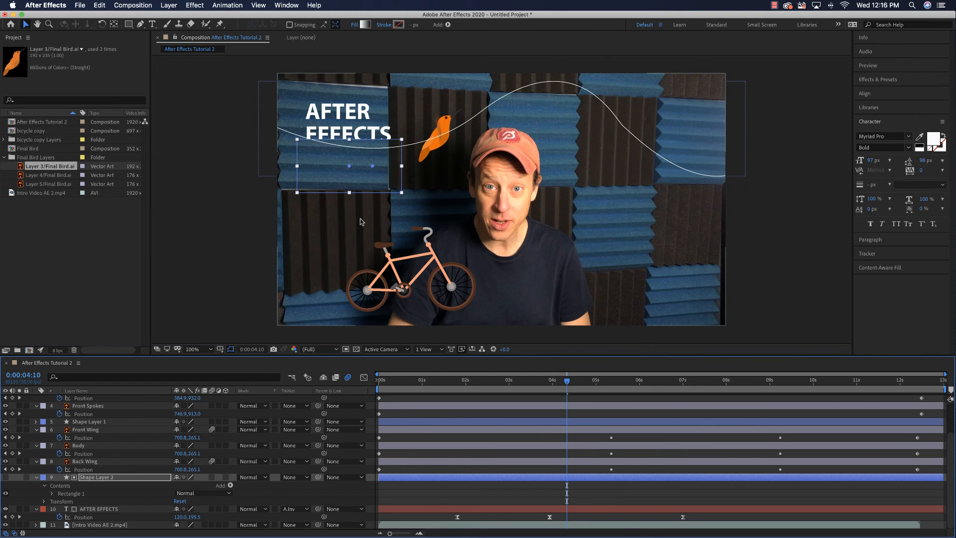
- Check the white and black stops of Shape Layer 2's gradient, accept them, and run the gradient vertically through the rectangle
{"action": "left_click", "coordinate": [365, 25]}
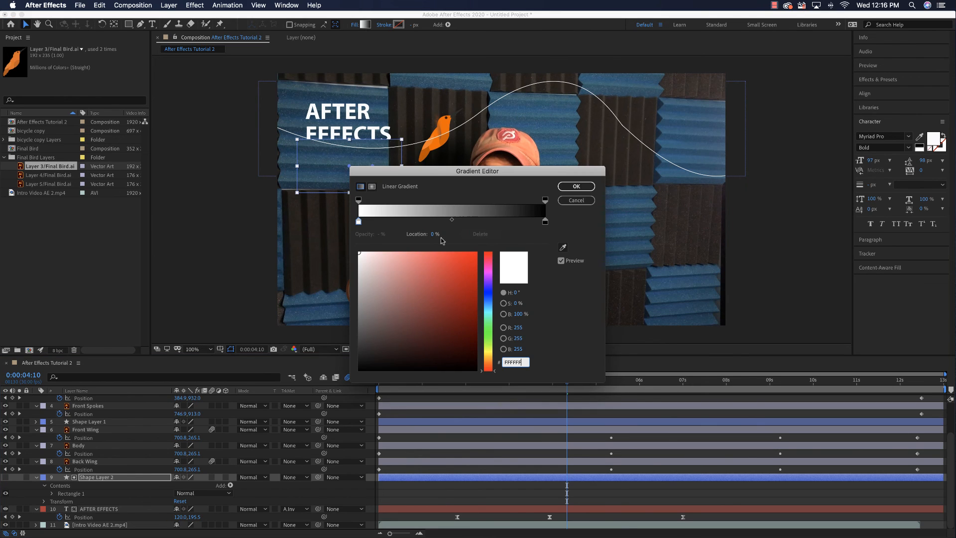
{"action": "left_click", "coordinate": [358, 222]}
{"action": "left_click", "coordinate": [545, 222]}
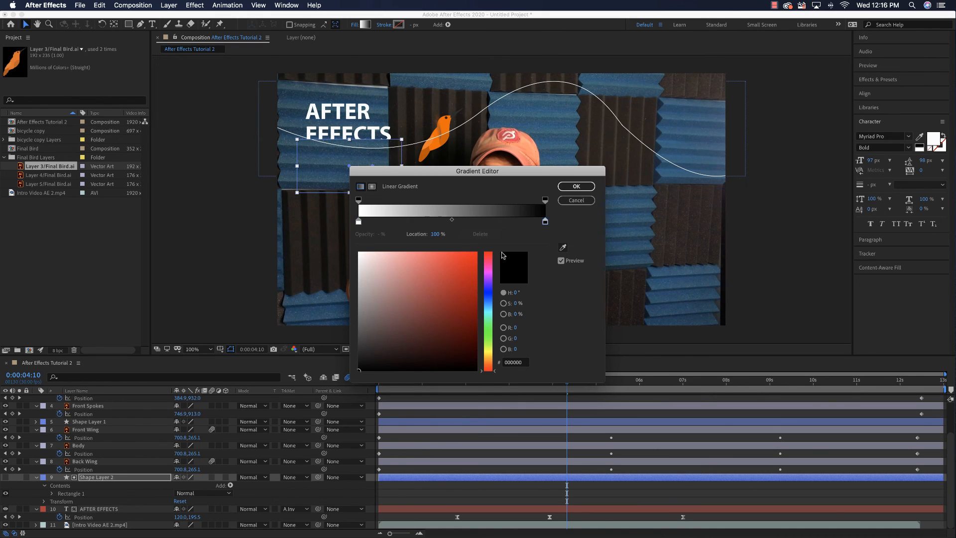
{"action": "left_click", "coordinate": [576, 188]}
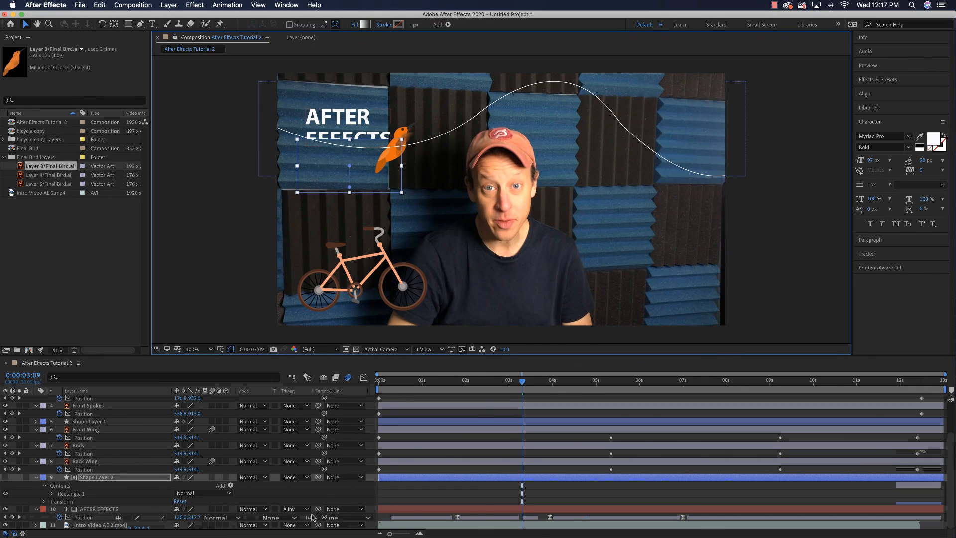
- Try Luma Inverted Matte on the AFTER EFFECTS layer, and settle on Luma Matte "Shape Layer 2" as its track matte
{"action": "left_click", "coordinate": [306, 510]}
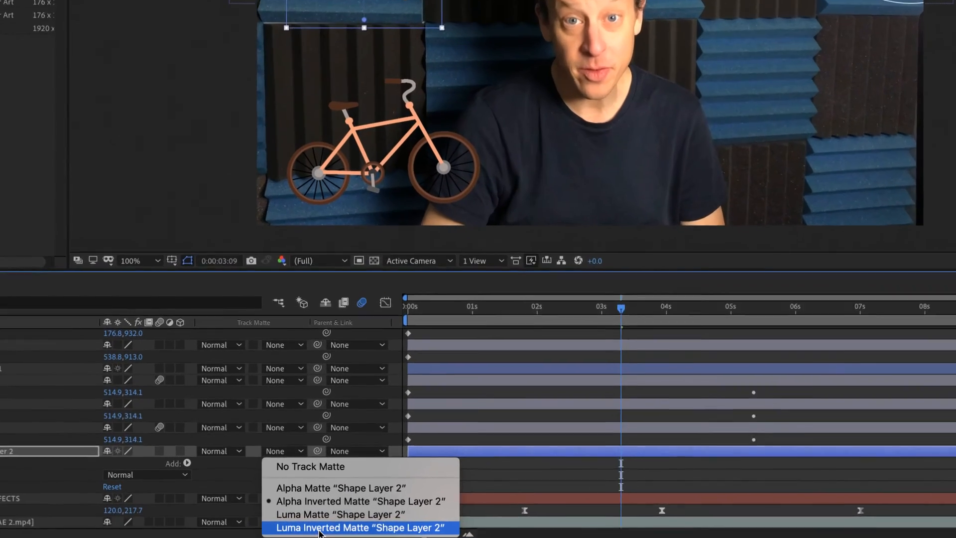
{"action": "left_click", "coordinate": [318, 527]}
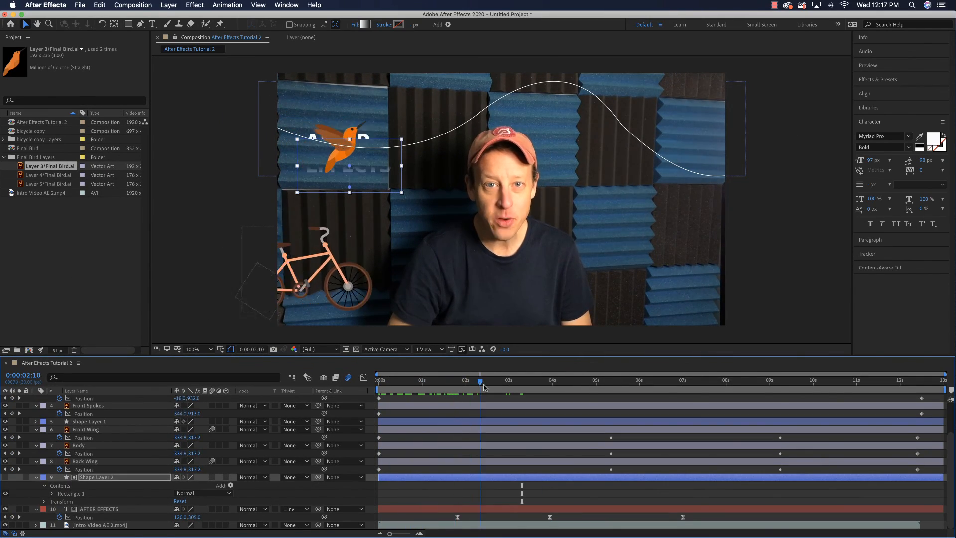
{"action": "left_click_drag", "start_coordinate": [447, 389], "coordinate": [376, 392]}
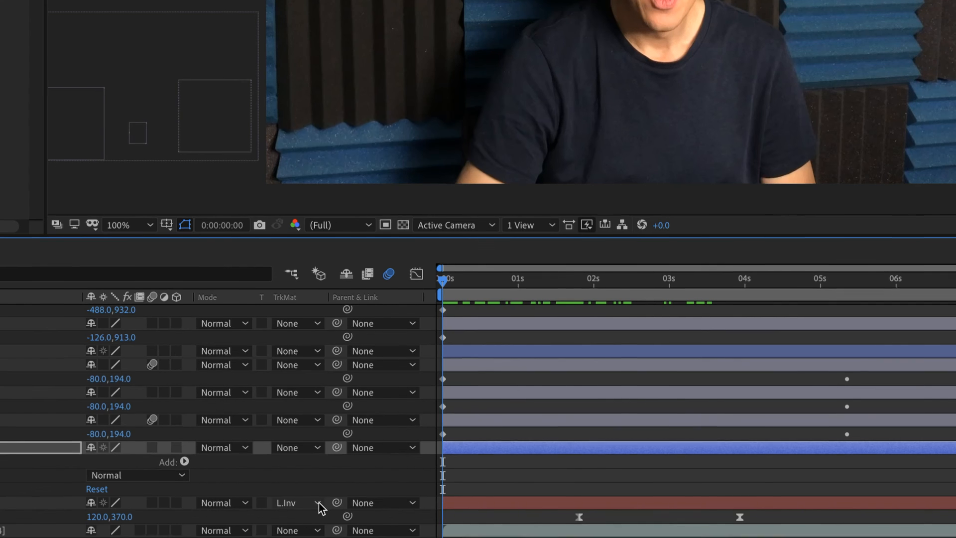
{"action": "left_click", "coordinate": [308, 509]}
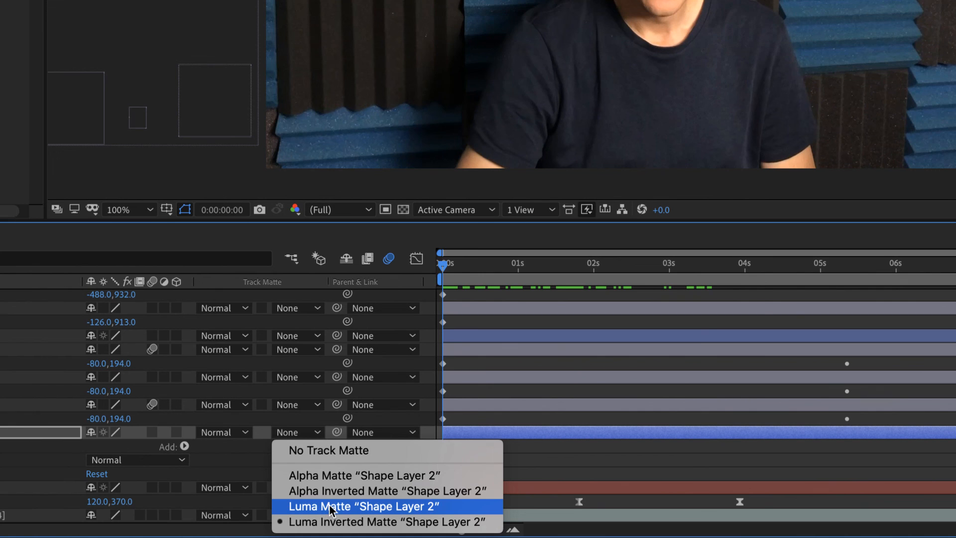
{"action": "left_click", "coordinate": [330, 506]}
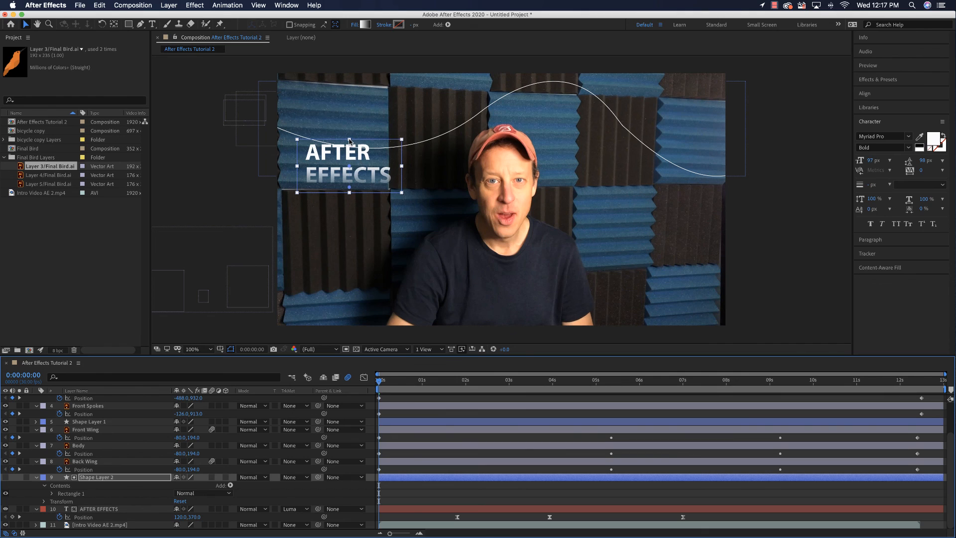
- Make the gradient matte rectangle taller and shift it with its gradient up around the title's raised position, and preview the fade
{"action": "left_click_drag", "start_coordinate": [349, 140], "coordinate": [349, 114]}
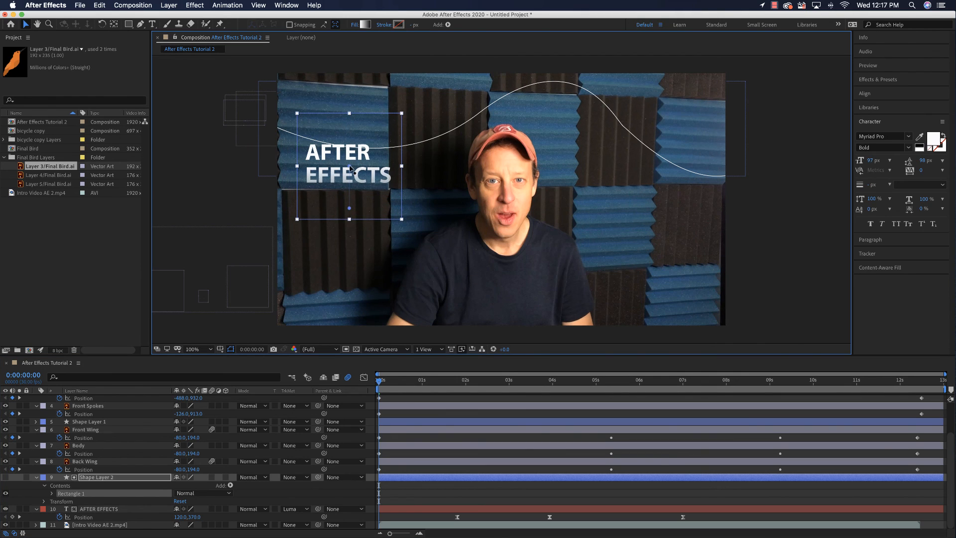
{"action": "left_click_drag", "start_coordinate": [350, 166], "coordinate": [349, 145]}
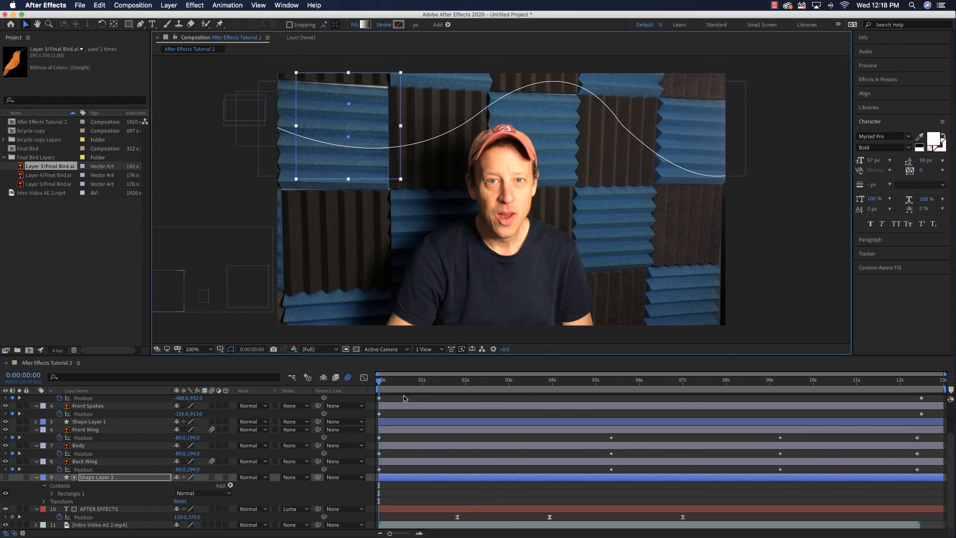
{"action": "key", "text": "space"}
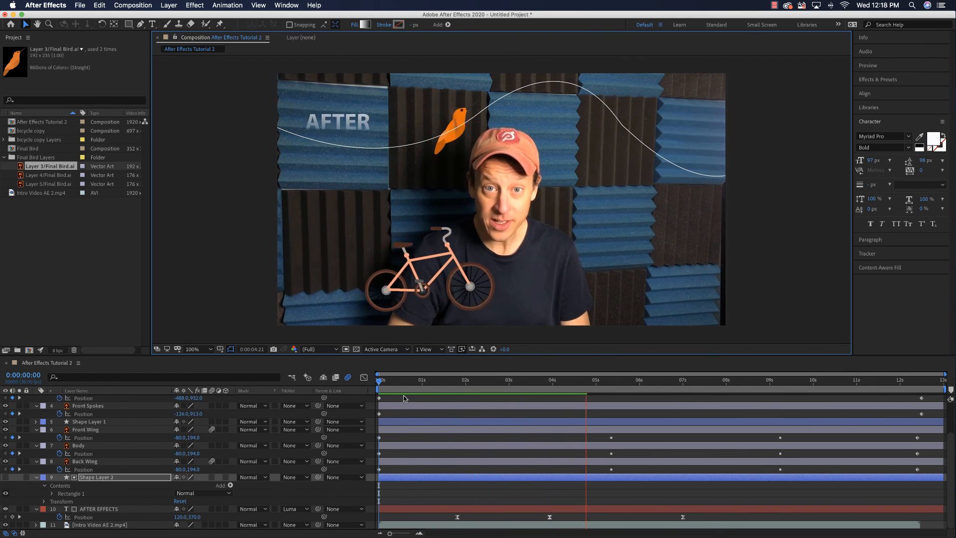
{"action": "key", "text": "space"}
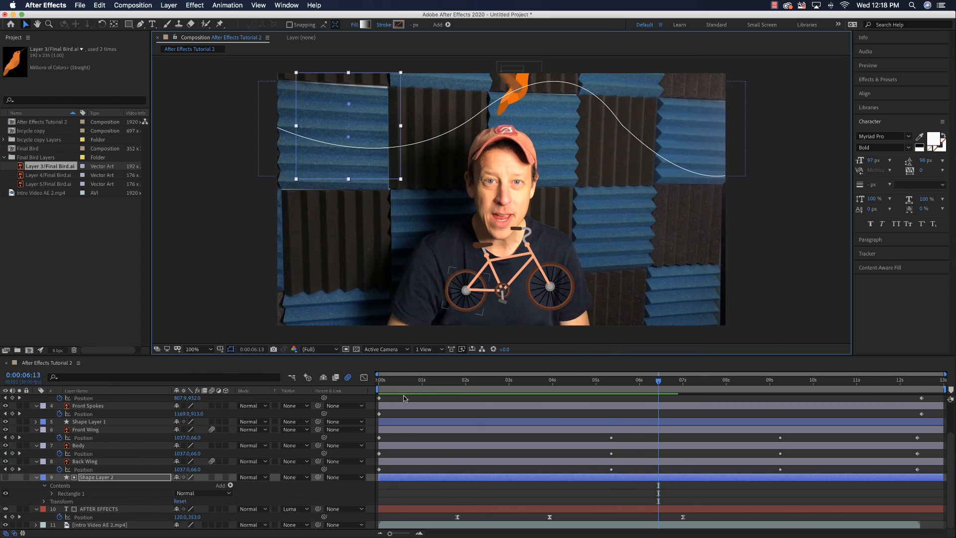
- Lower the title's starting speed to about 25 px/sec, move the middle speed peak to just past 4 seconds, and preview it
{"action": "left_click", "coordinate": [492, 508]}
{"action": "left_click", "coordinate": [364, 378]}
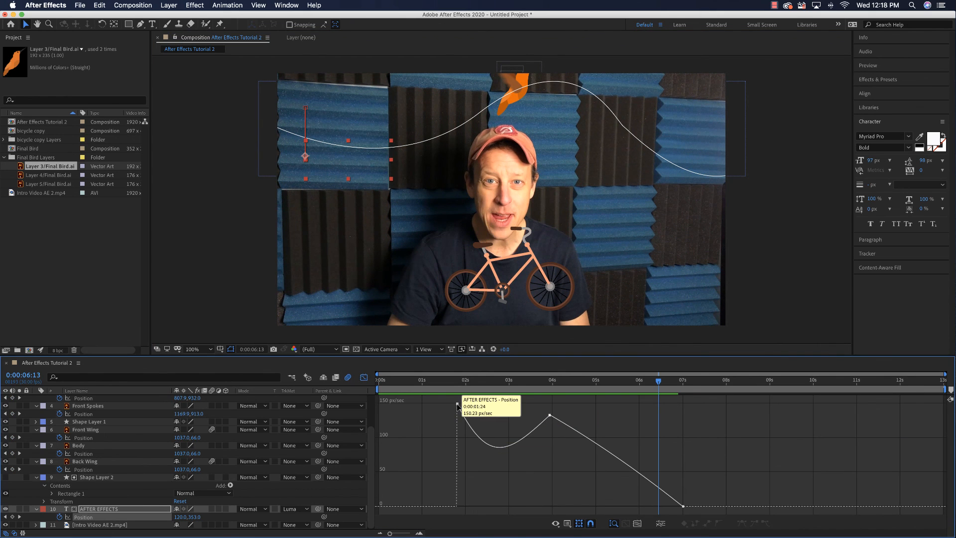
{"action": "left_click", "coordinate": [457, 404]}
{"action": "left_click_drag", "start_coordinate": [458, 408], "coordinate": [452, 492]}
{"action": "left_click_drag", "start_coordinate": [551, 404], "coordinate": [561, 403]}
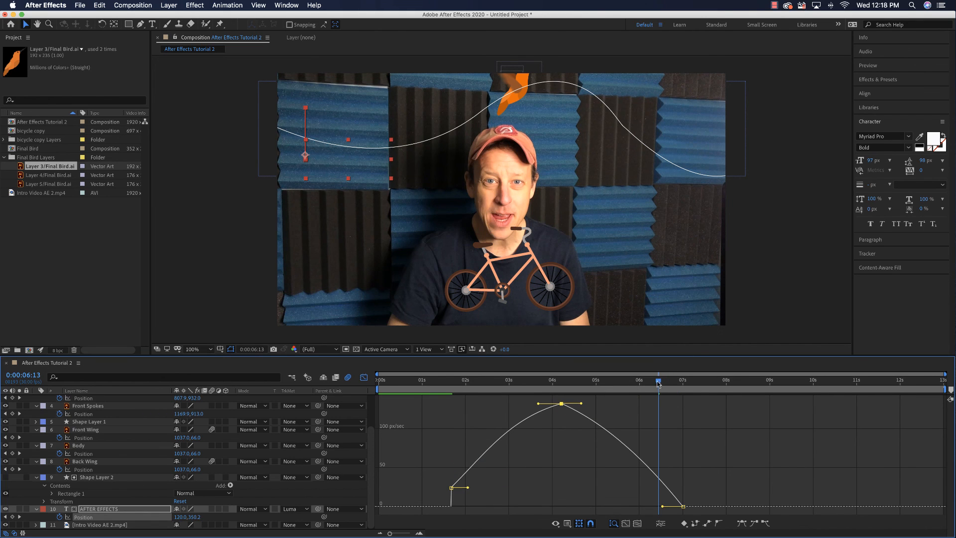
{"action": "left_click_drag", "start_coordinate": [658, 384], "coordinate": [376, 385]}
{"action": "key", "text": "space"}
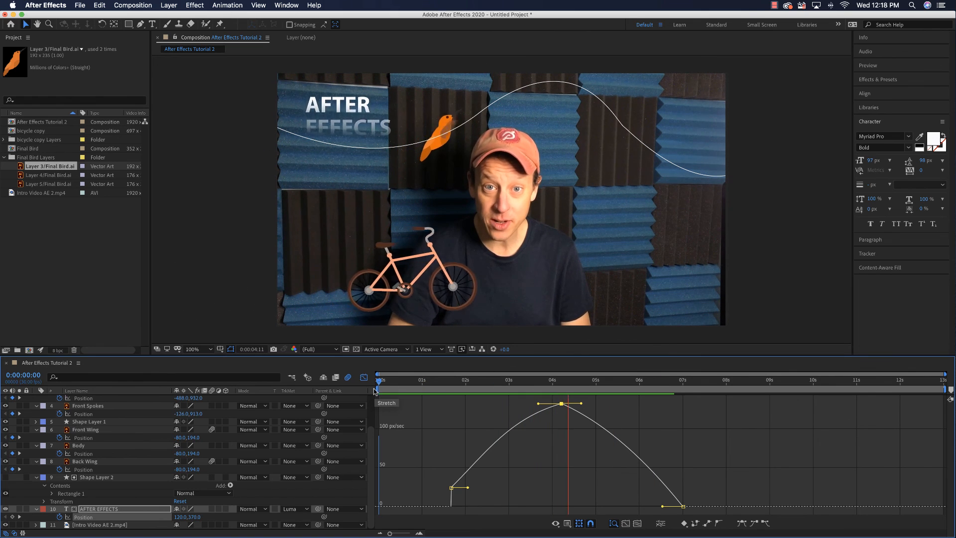
{"action": "key", "text": "space"}
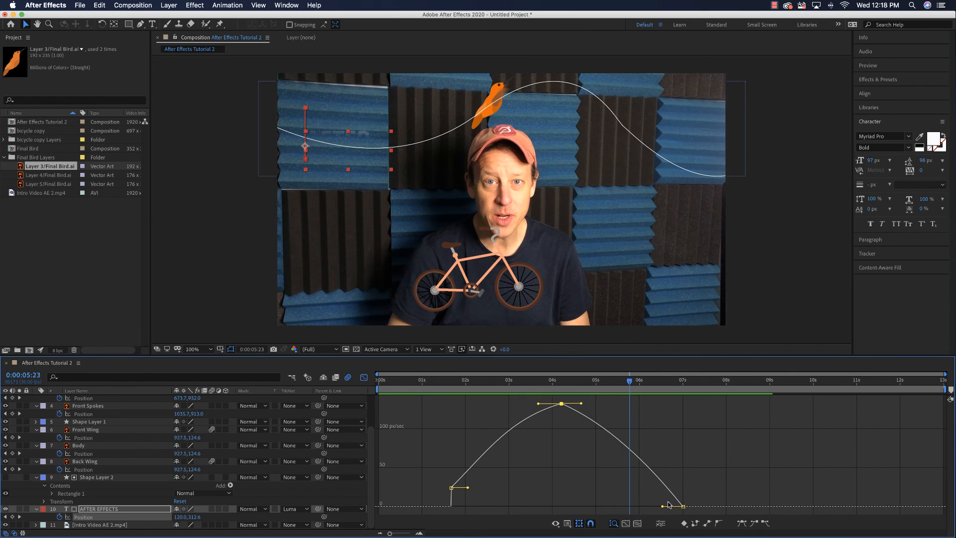
- Move the title's last keyframe to about 9 seconds and the middle one to 0:00:05:07 in the speed graph, and preview the timing
{"action": "left_click_drag", "start_coordinate": [683, 505], "coordinate": [780, 502]}
{"action": "left_click_drag", "start_coordinate": [564, 404], "coordinate": [609, 404]}
{"action": "key", "text": "space"}
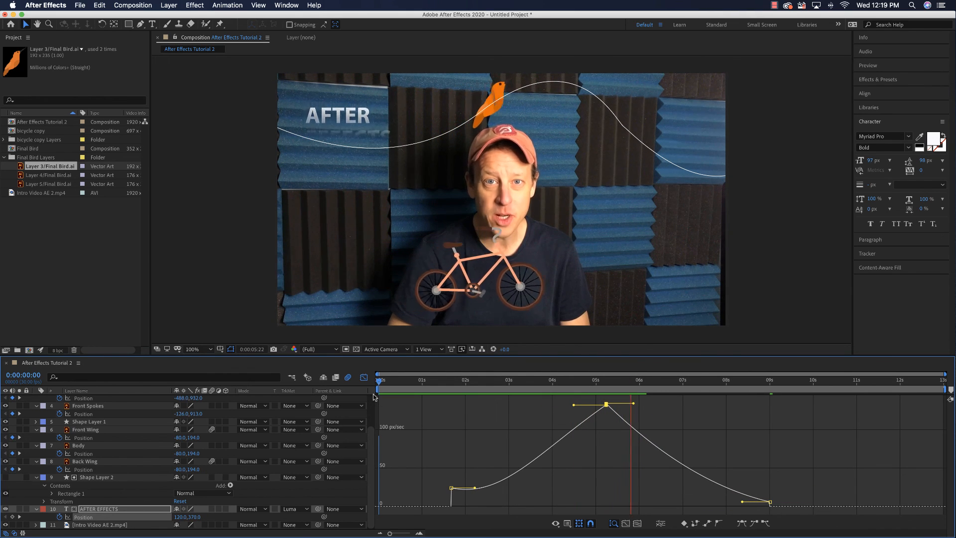
{"action": "key", "text": "space"}
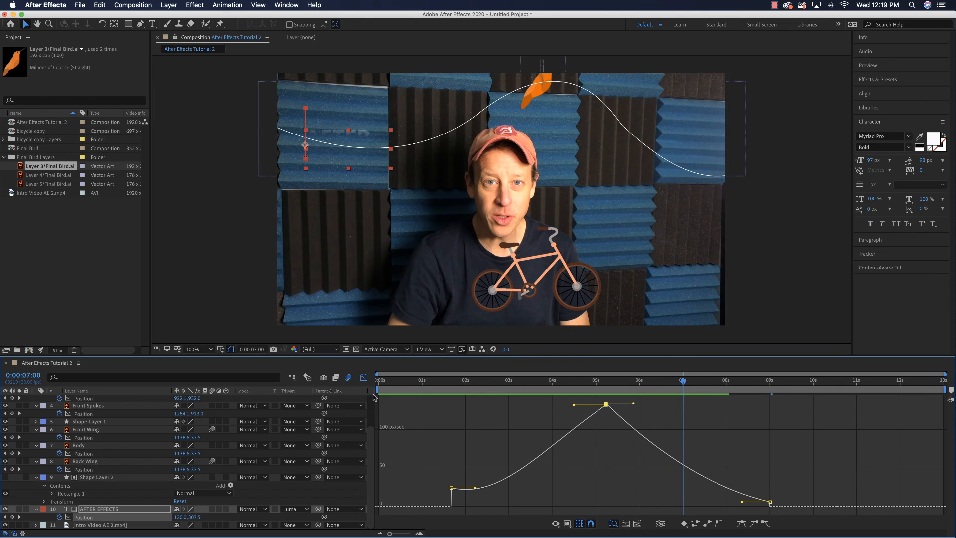
{"action": "left_click", "coordinate": [366, 378]}
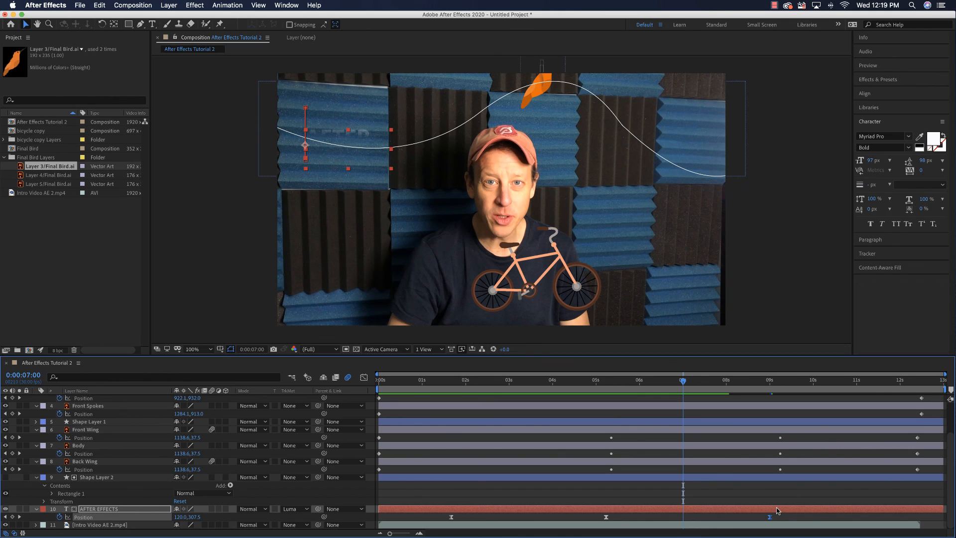
- Move the title's last Position keyframe to about 12 seconds and the middle one to about 8.75 seconds, and preview the exit
{"action": "left_click_drag", "start_coordinate": [835, 521], "coordinate": [905, 520]}
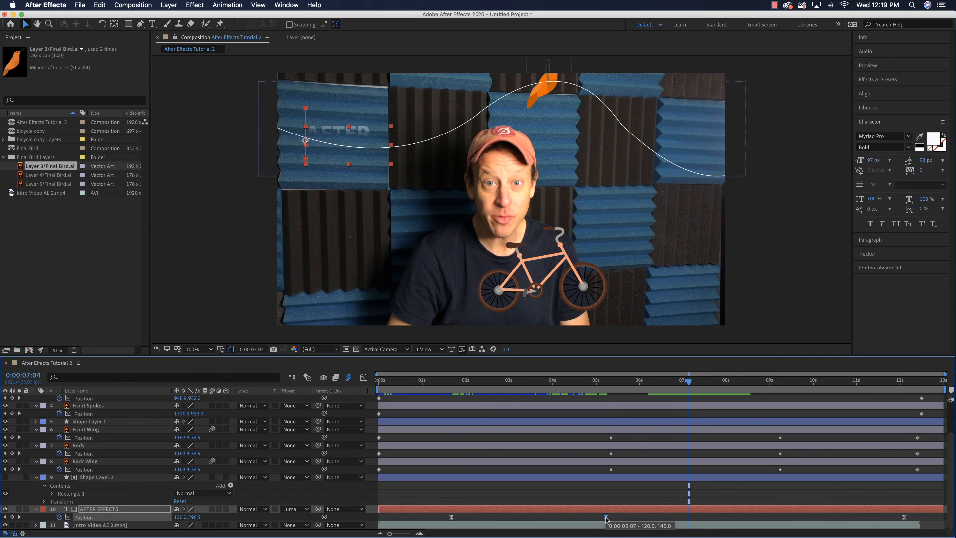
{"action": "left_click_drag", "start_coordinate": [606, 518], "coordinate": [708, 521]}
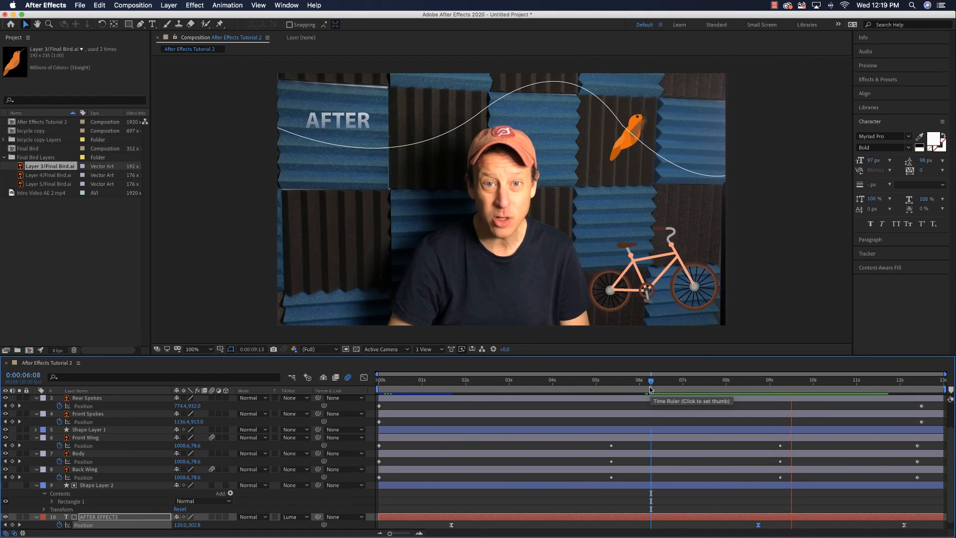
{"action": "key", "text": "space"}
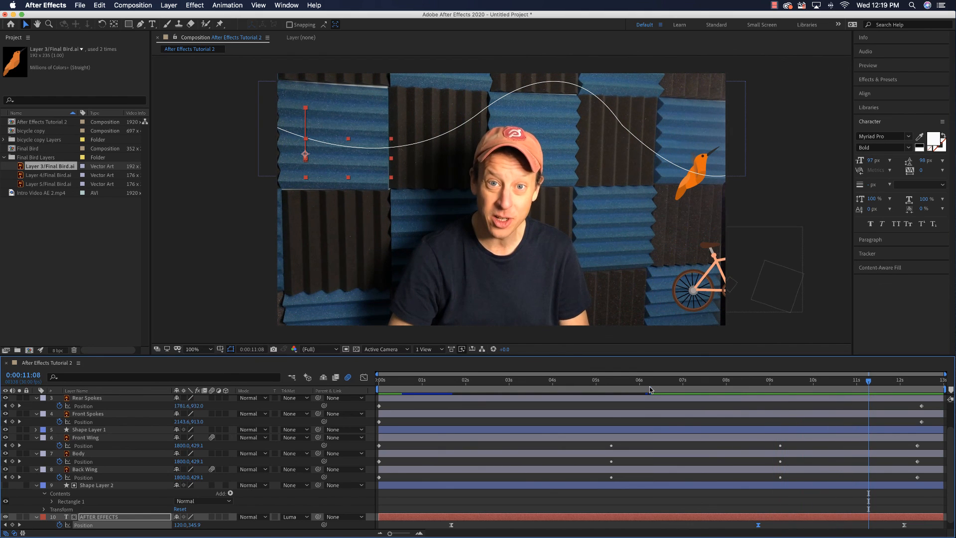